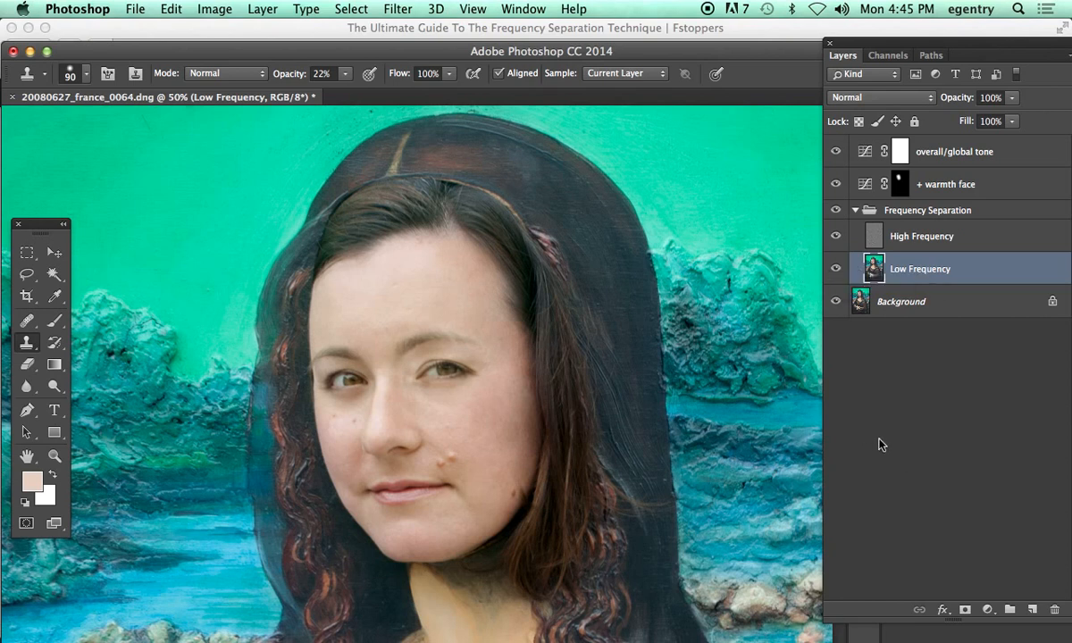
- Show only the Background layer and examine the original skin redness and blemishes on the woman's face up close
{"action": "left_click", "coordinate": [835, 269], "text": "alt"}
{"action": "left_click", "coordinate": [836, 302], "text": "alt"}
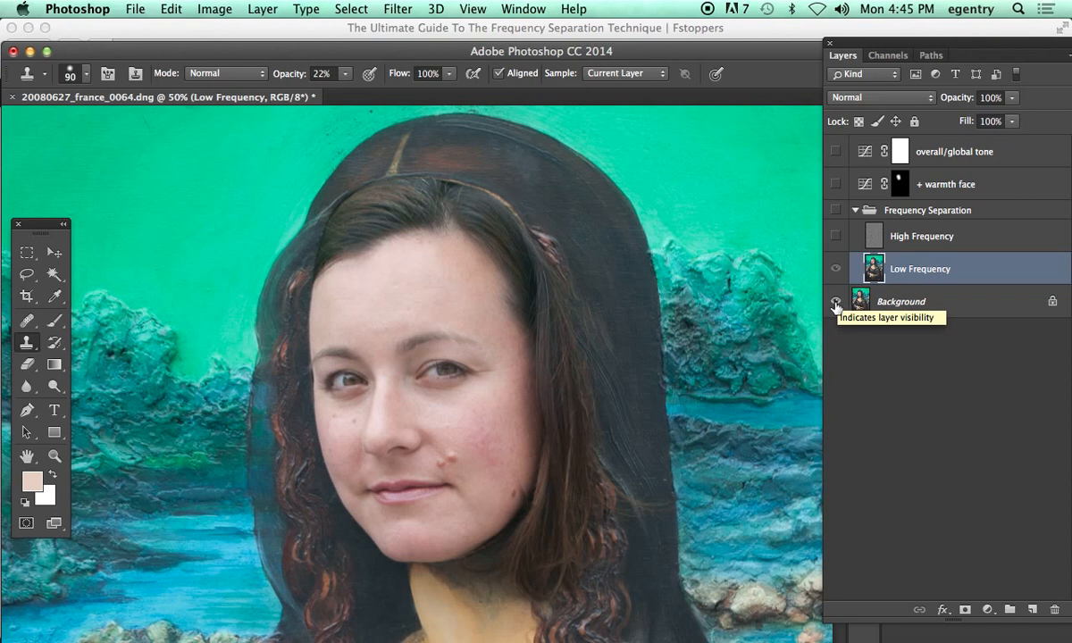
{"action": "left_click", "coordinate": [465, 415]}
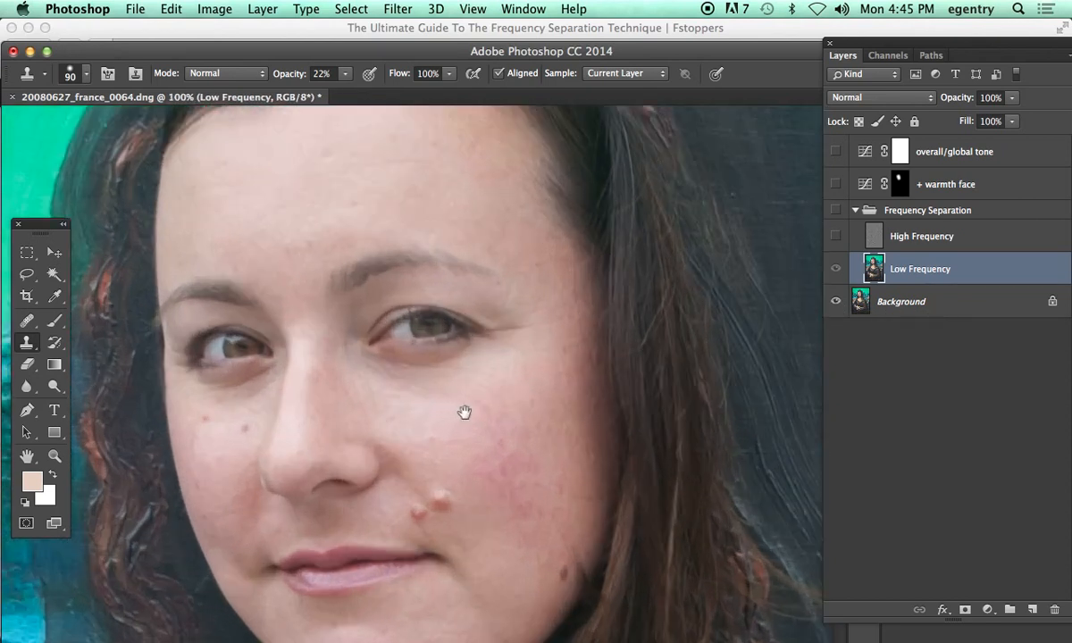
{"action": "left_click_drag", "start_coordinate": [464, 411], "coordinate": [480, 325]}
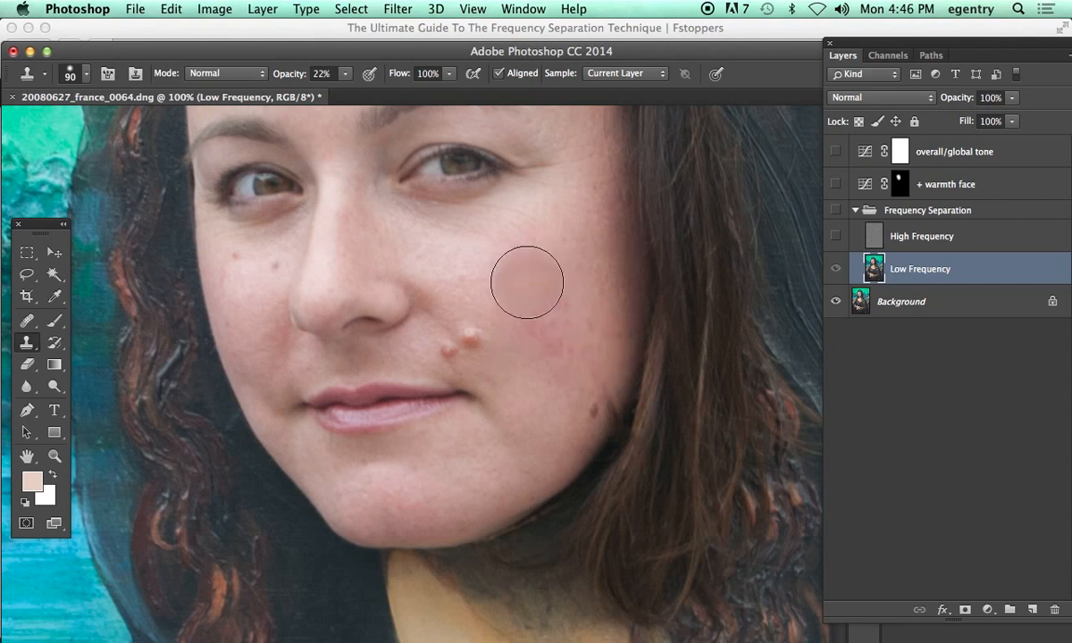
{"action": "left_click", "coordinate": [27, 253]}
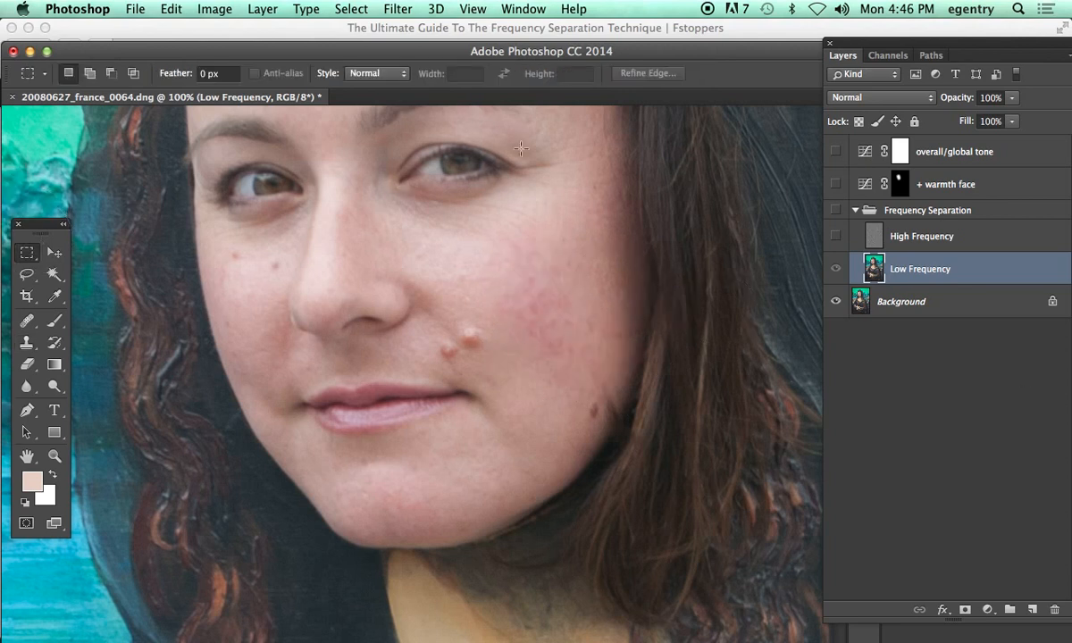
{"action": "scroll", "coordinate": [483, 274], "scroll_direction": "up", "scroll_amount": 2}
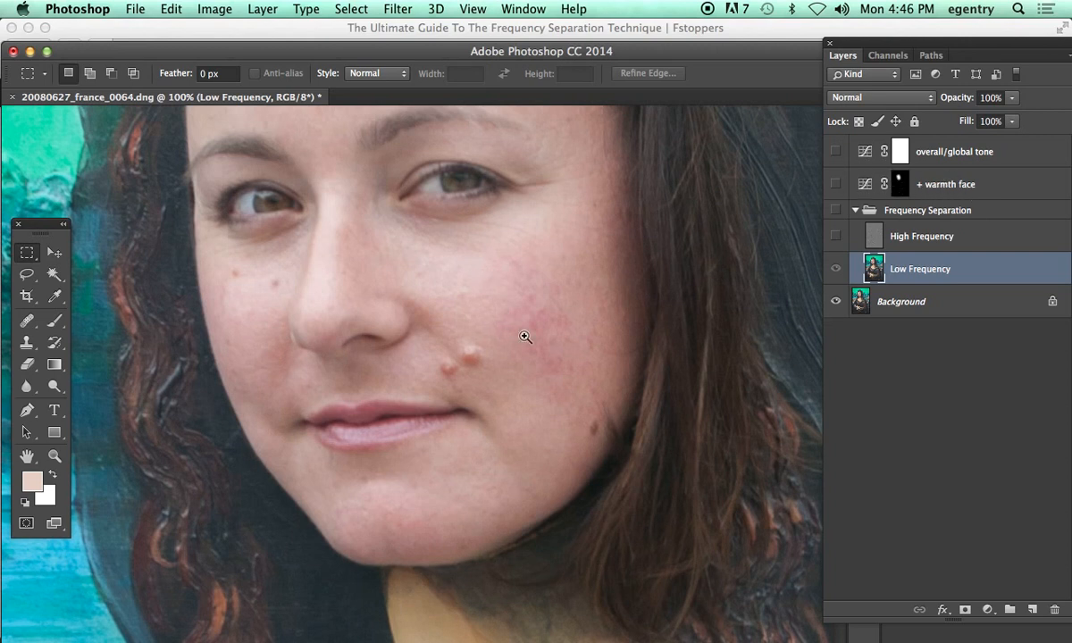
{"action": "left_click", "coordinate": [546, 318], "text": "alt"}
{"action": "left_click_drag", "start_coordinate": [536, 287], "coordinate": [485, 317]}
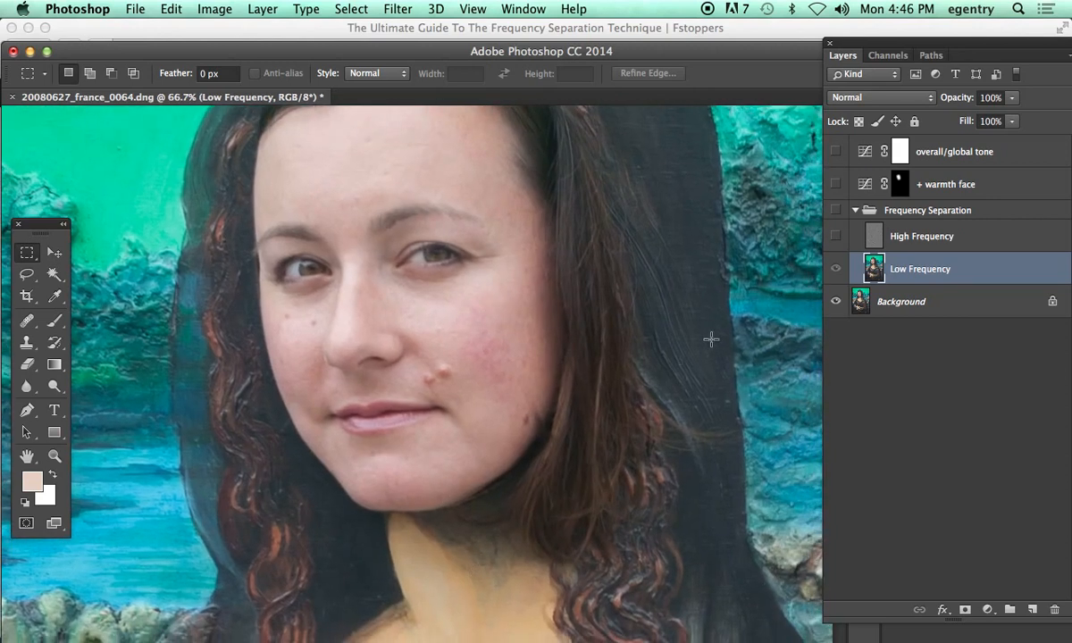
- Compare the retouched portrait with the original by toggling the visibility of every layer except Background
{"action": "left_click", "coordinate": [836, 302], "text": "alt"}
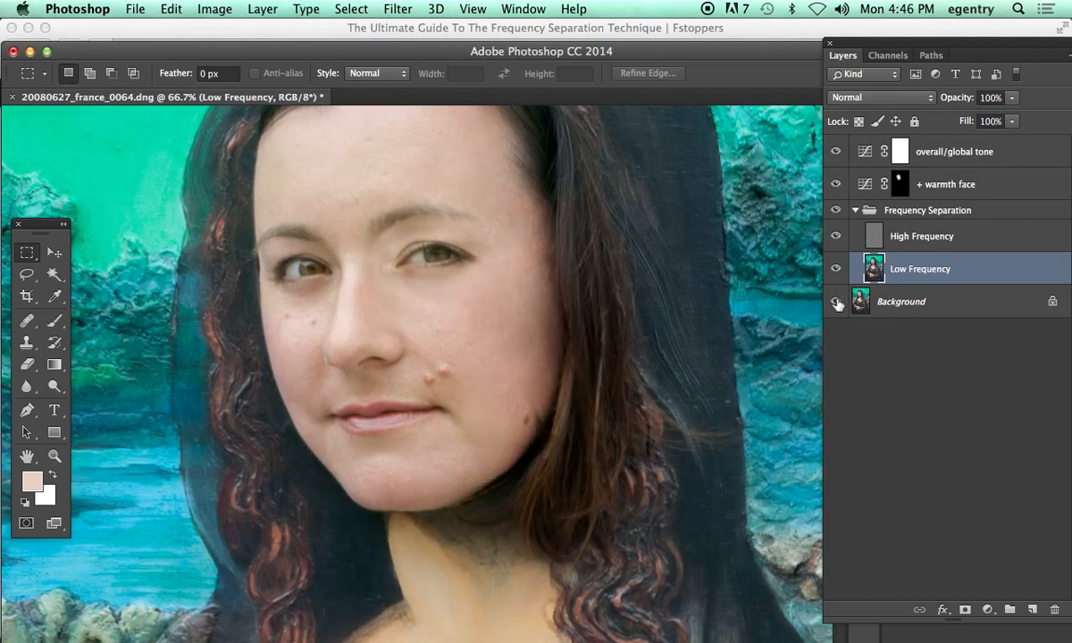
{"action": "left_click", "coordinate": [836, 302], "text": "alt"}
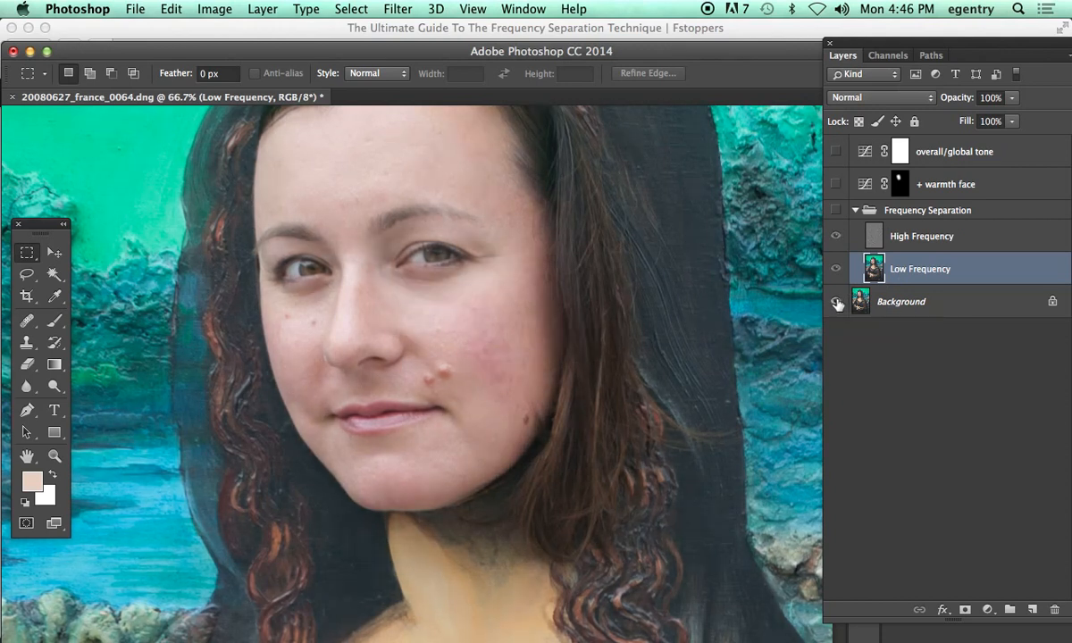
{"action": "left_click", "coordinate": [836, 302], "text": "alt"}
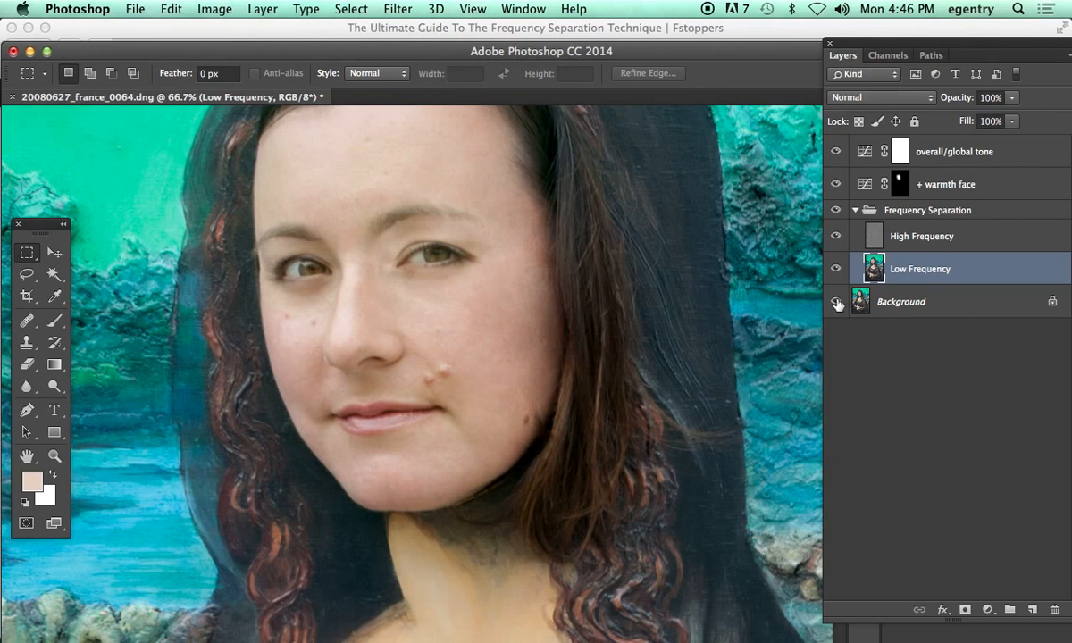
{"action": "left_click", "coordinate": [836, 302], "text": "alt"}
{"action": "left_click", "coordinate": [836, 302], "text": "alt"}
{"action": "left_click", "coordinate": [835, 302], "text": "alt"}
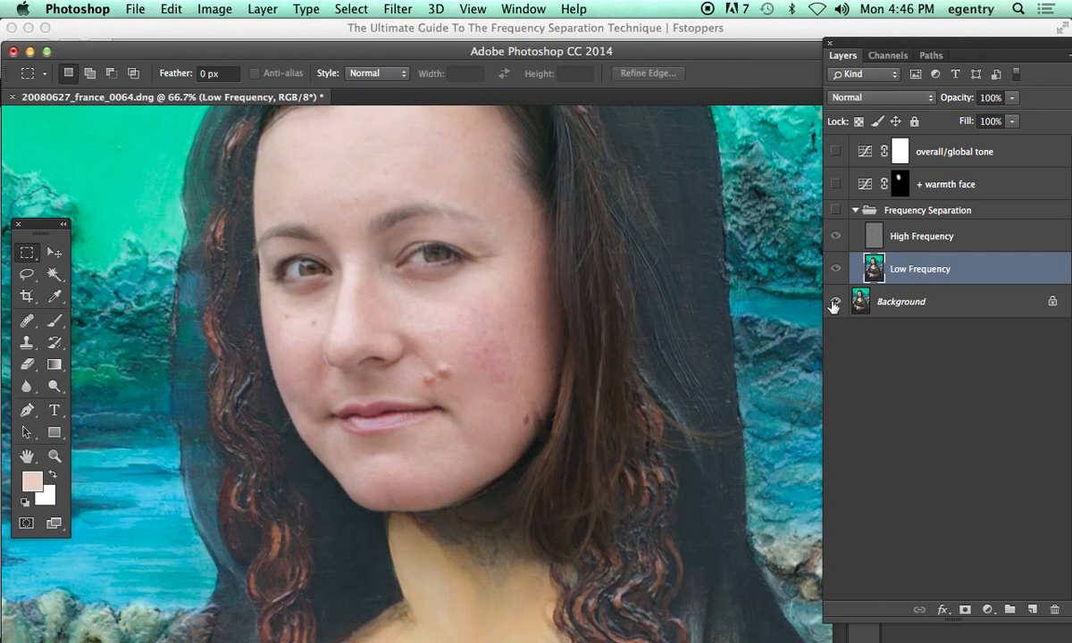
{"action": "left_click", "coordinate": [835, 303], "text": "alt"}
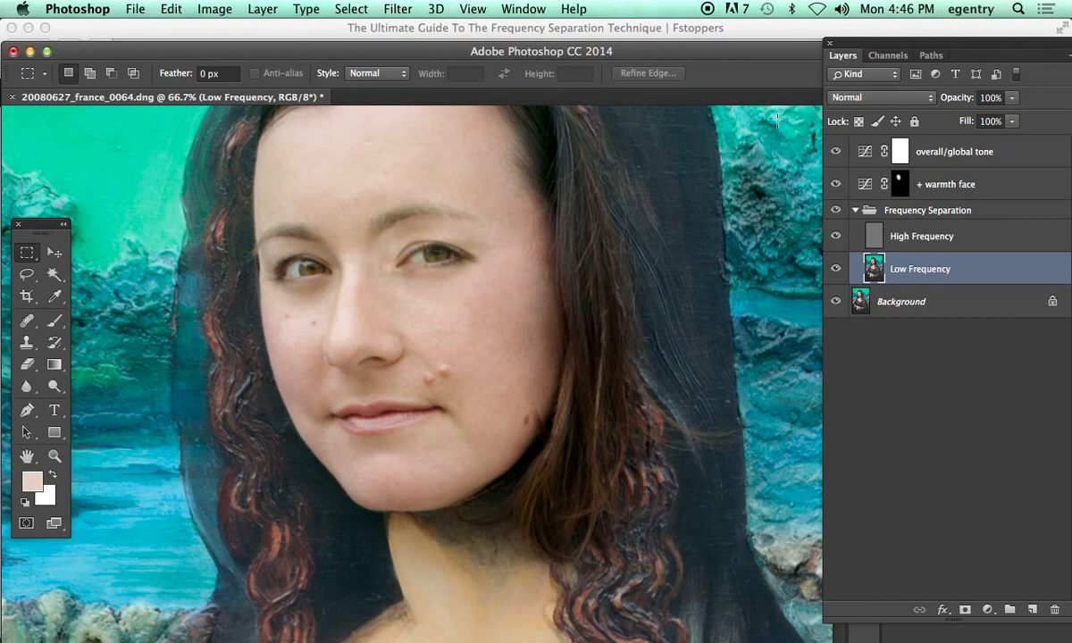
- Toggle the visibility of the overall/global tone layer to compare the image with and without that adjustment
{"action": "left_click", "coordinate": [837, 152]}
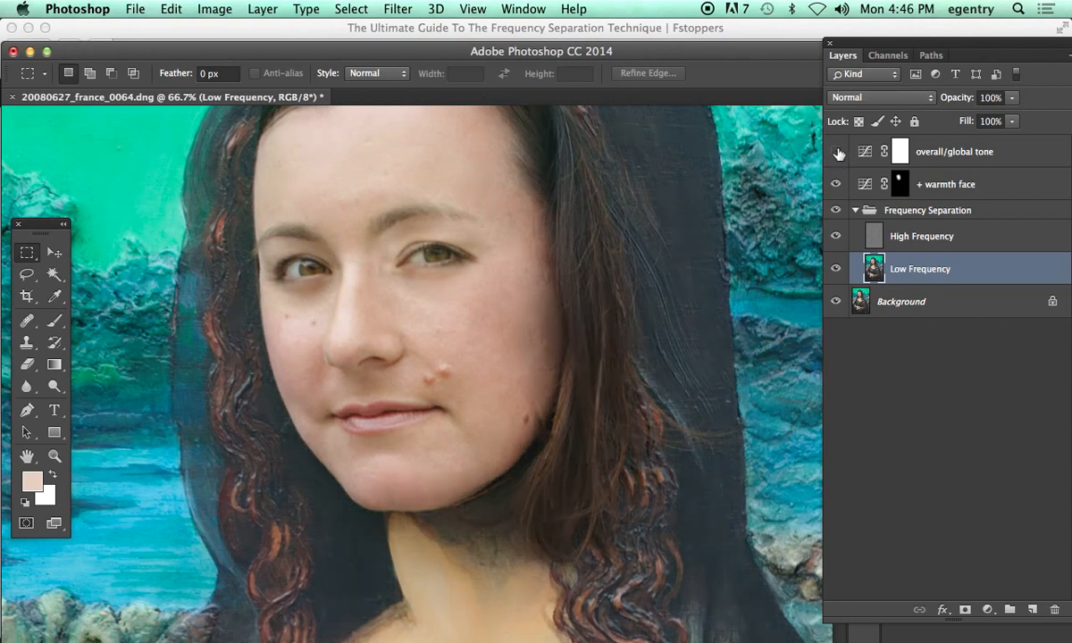
{"action": "left_click", "coordinate": [837, 152]}
{"action": "left_click", "coordinate": [837, 153]}
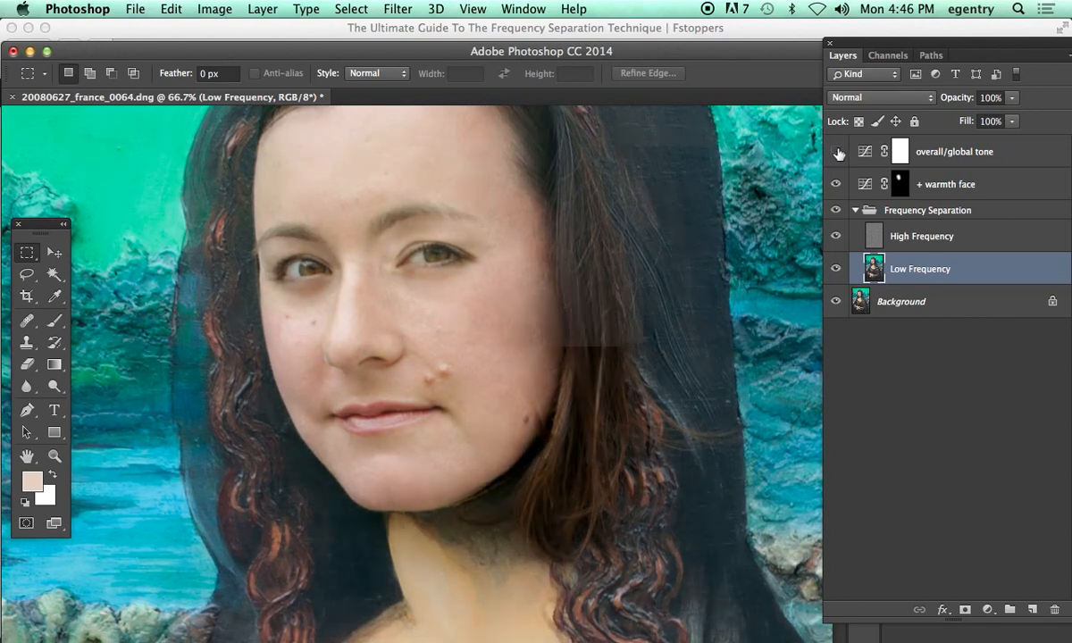
{"action": "left_click", "coordinate": [837, 153]}
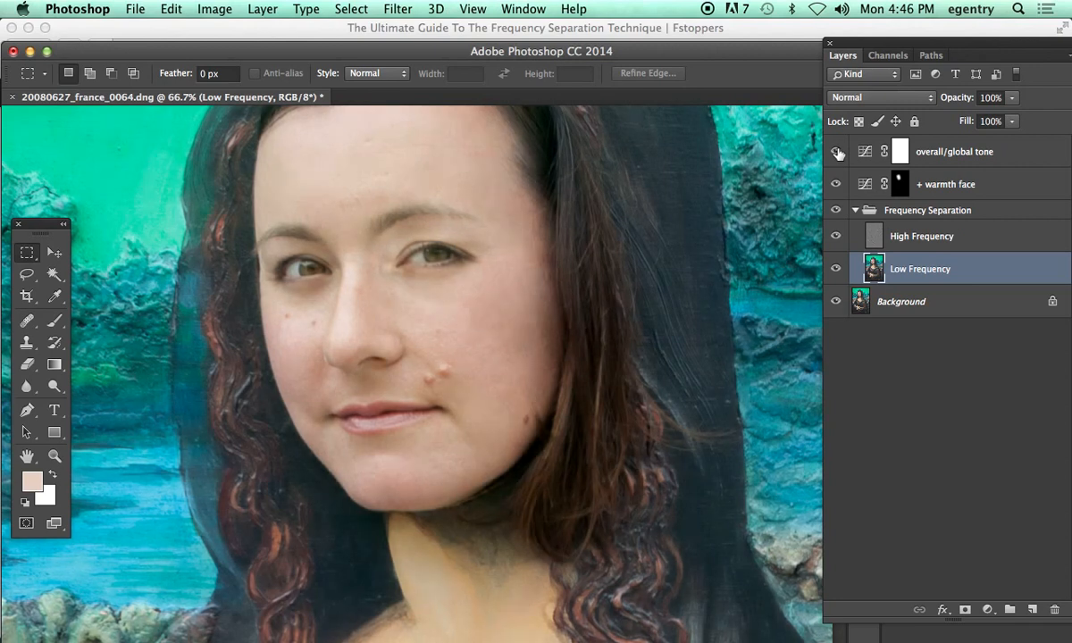
- Hide the overall/global tone and + warmth face adjustment layers and select the Frequency Separation group
{"action": "left_click", "coordinate": [837, 152]}
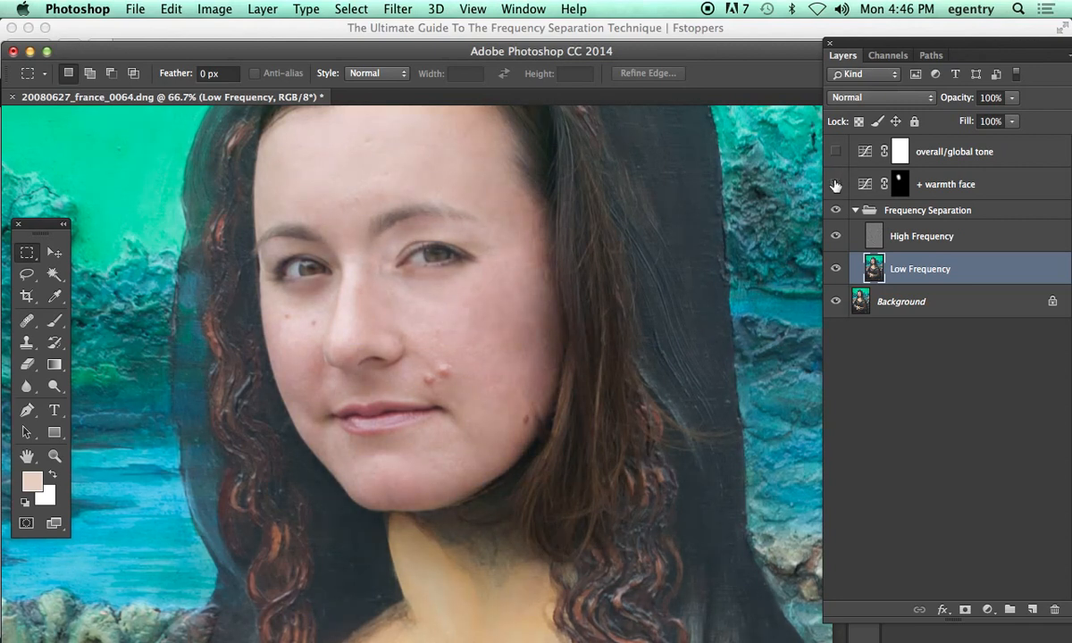
{"action": "left_click", "coordinate": [836, 185]}
{"action": "left_click", "coordinate": [881, 210]}
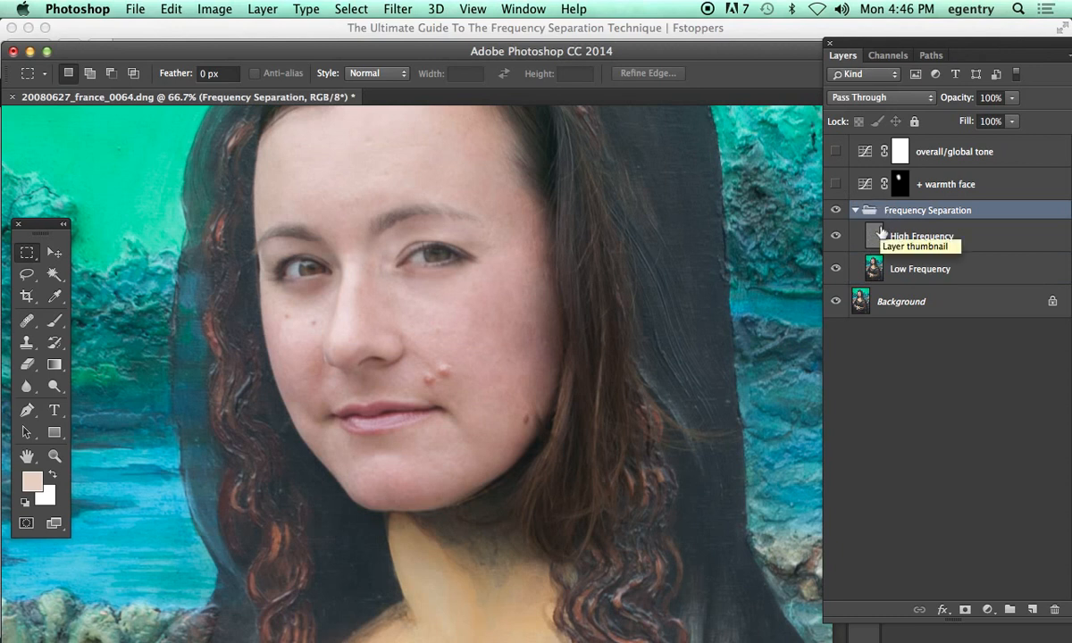
{"action": "left_click", "coordinate": [835, 304]}
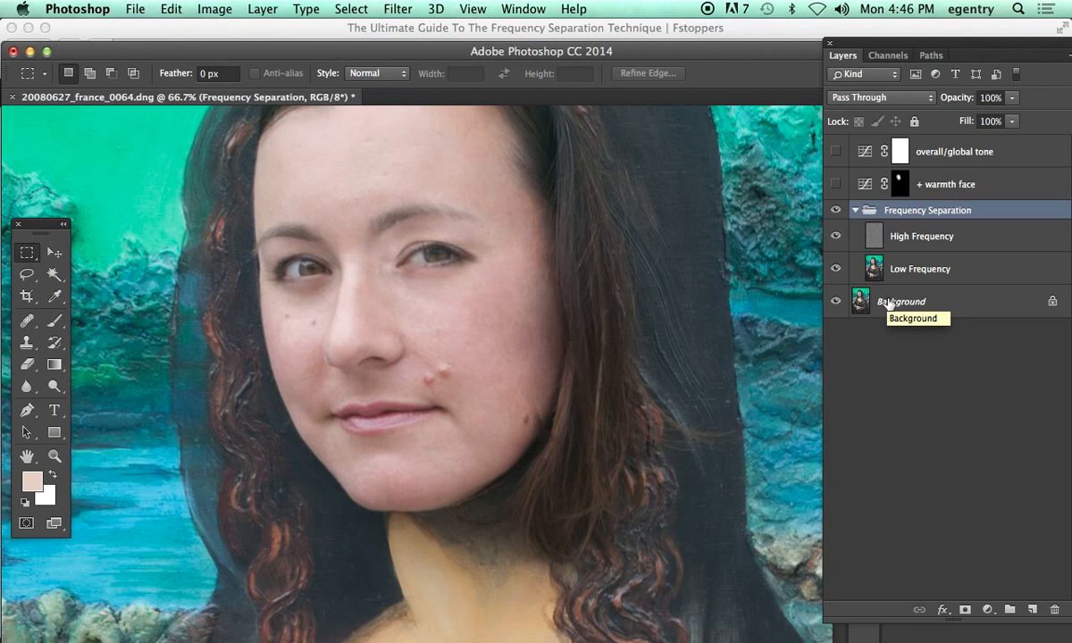
- Hide the Low Frequency layer and activate the Healing Brush on the High Frequency layer
{"action": "left_click", "coordinate": [836, 268]}
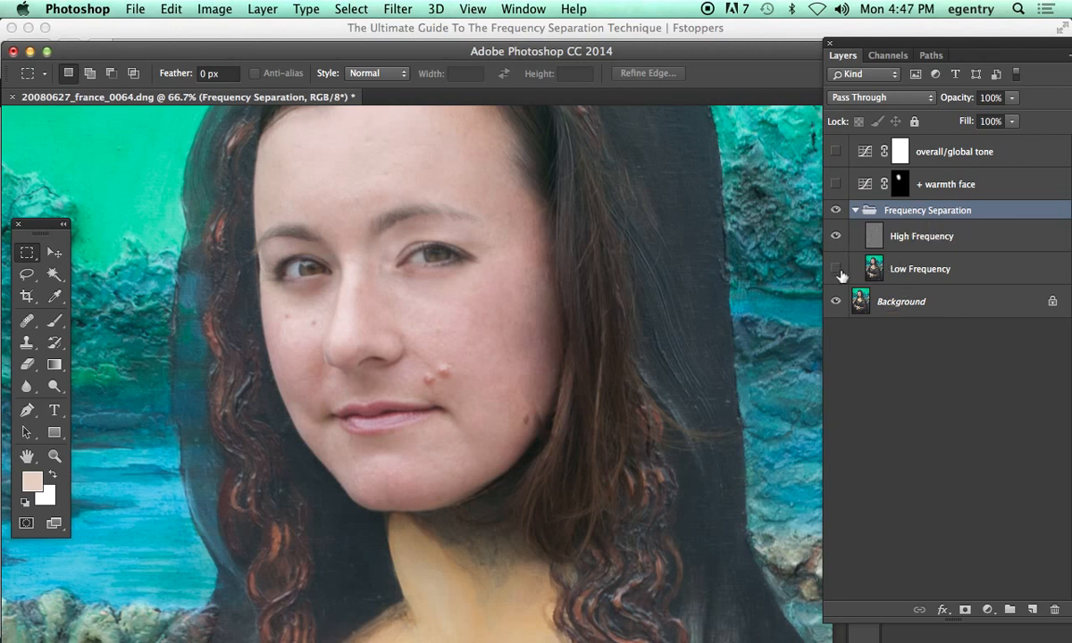
{"action": "left_click", "coordinate": [847, 229]}
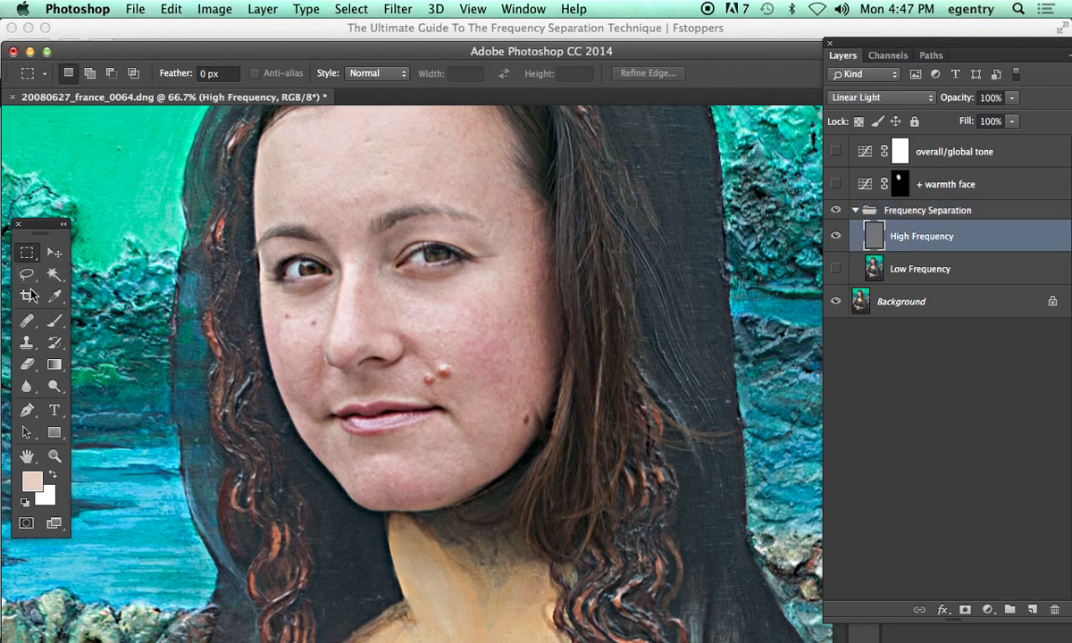
{"action": "left_click", "coordinate": [28, 344]}
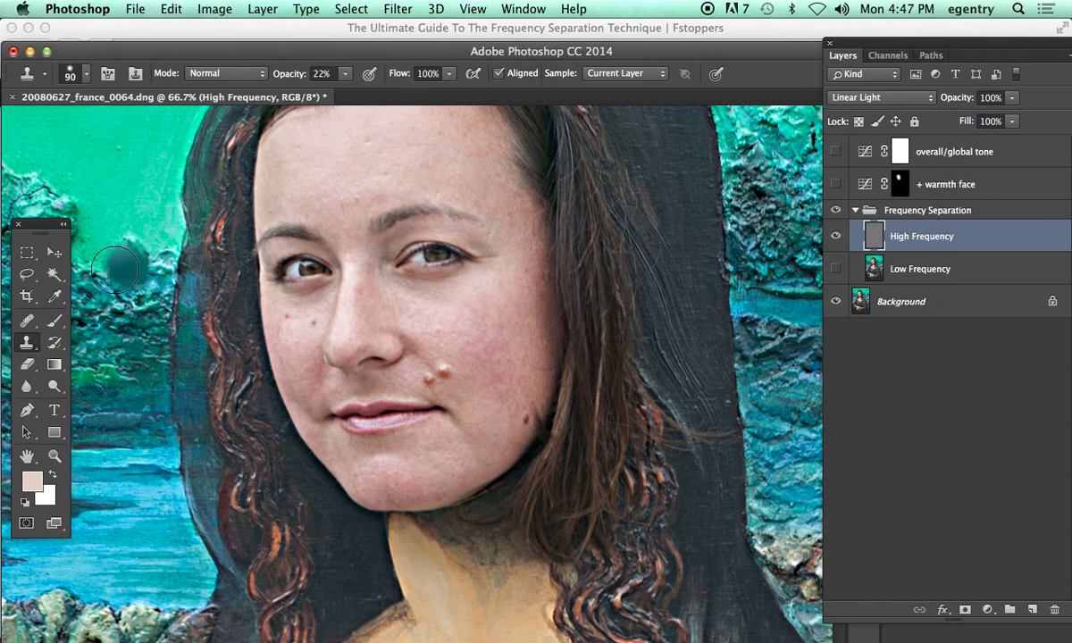
{"action": "left_click", "coordinate": [27, 319]}
- Heal the small texture bumps on the cheek in the High Frequency layer, sampling from nearby clean skin
{"action": "key", "text": "bracketright"}
{"action": "key", "text": "bracketright"}
{"action": "key", "text": "bracketright"}
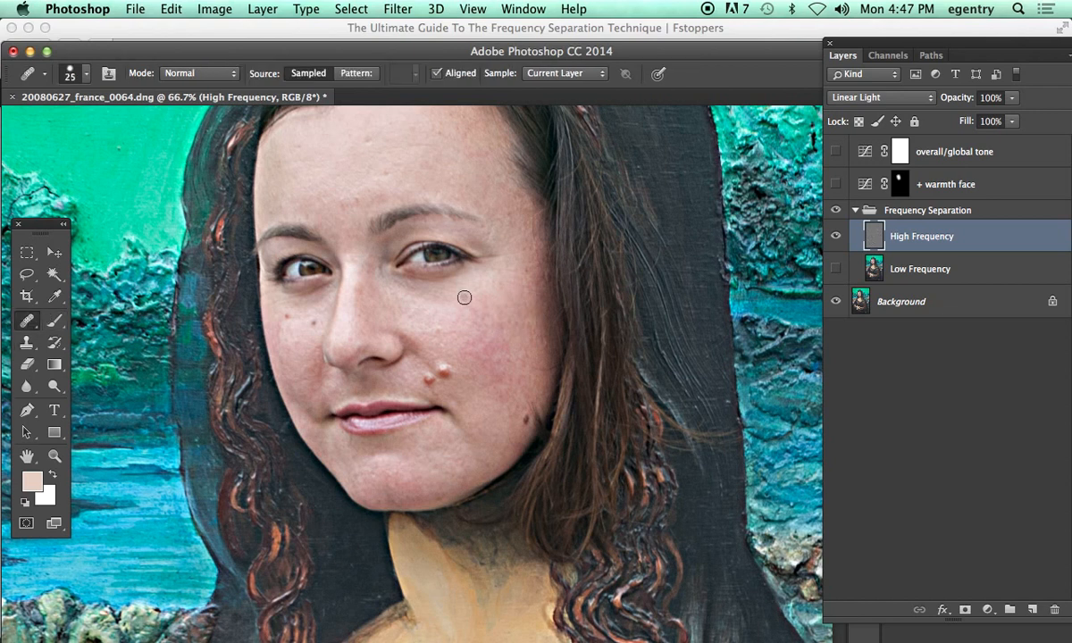
{"action": "key", "text": "bracketleft"}
{"action": "left_click", "coordinate": [479, 278], "text": "alt"}
{"action": "left_click", "coordinate": [492, 312]}
{"action": "left_click", "coordinate": [452, 321], "text": "alt"}
{"action": "key", "text": "super+alt+z"}
{"action": "left_click", "coordinate": [440, 331]}
- Enlarge the Healing Brush to 40 and heal the raised moles beside the mouth in the High Frequency layer
{"action": "key", "text": "bracketright"}
{"action": "key", "text": "bracketright"}
{"action": "left_click_drag", "start_coordinate": [443, 376], "coordinate": [434, 378]}
{"action": "left_click", "coordinate": [490, 388]}
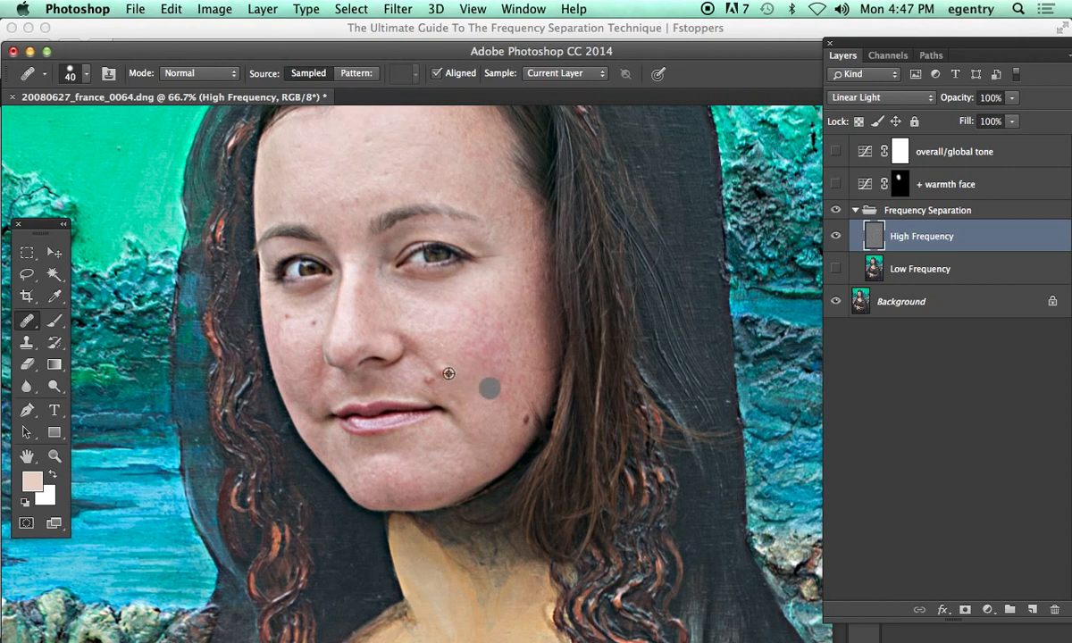
{"action": "left_click", "coordinate": [449, 336]}
{"action": "left_click", "coordinate": [431, 380]}
{"action": "left_click", "coordinate": [526, 337]}
- Hide the High Frequency layer and show the Low Frequency layer to examine the blurred color and tone information
{"action": "left_click", "coordinate": [835, 235]}
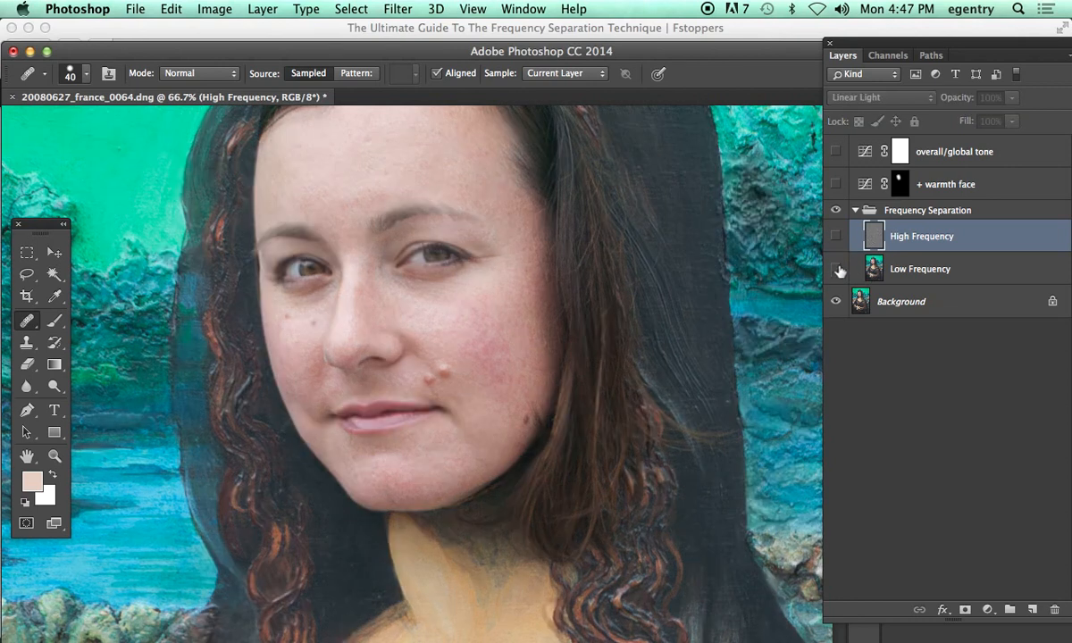
{"action": "left_click", "coordinate": [836, 268]}
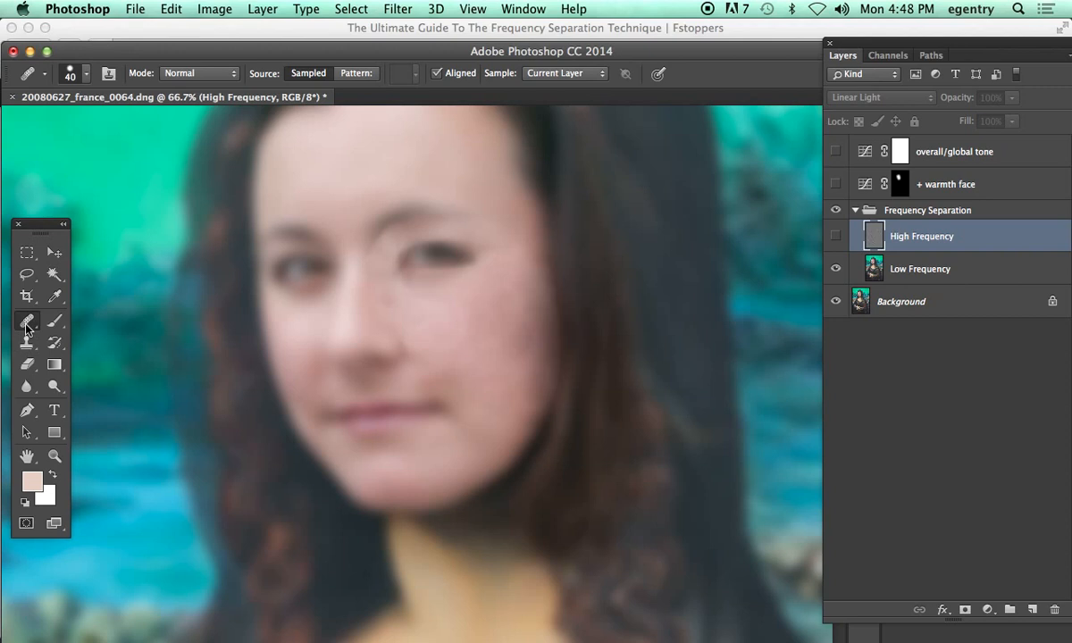
{"action": "left_click", "coordinate": [1005, 157]}
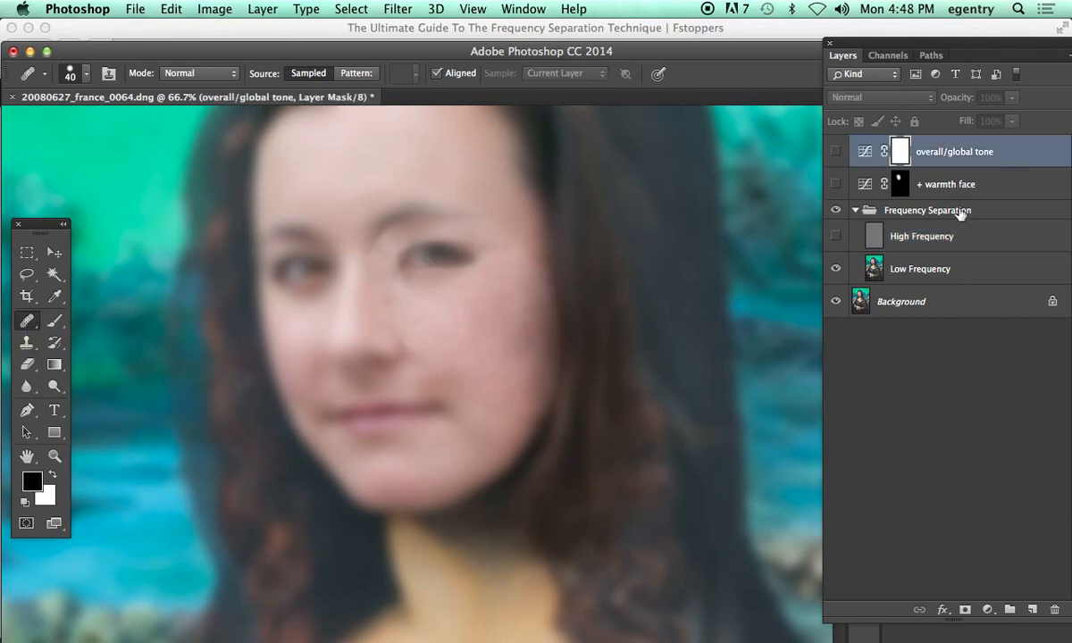
- Delete the Frequency Separation group and show the overall/global tone and + warmth face adjustment layers
{"action": "left_click", "coordinate": [913, 211]}
{"action": "left_click_drag", "start_coordinate": [913, 210], "coordinate": [1054, 609]}
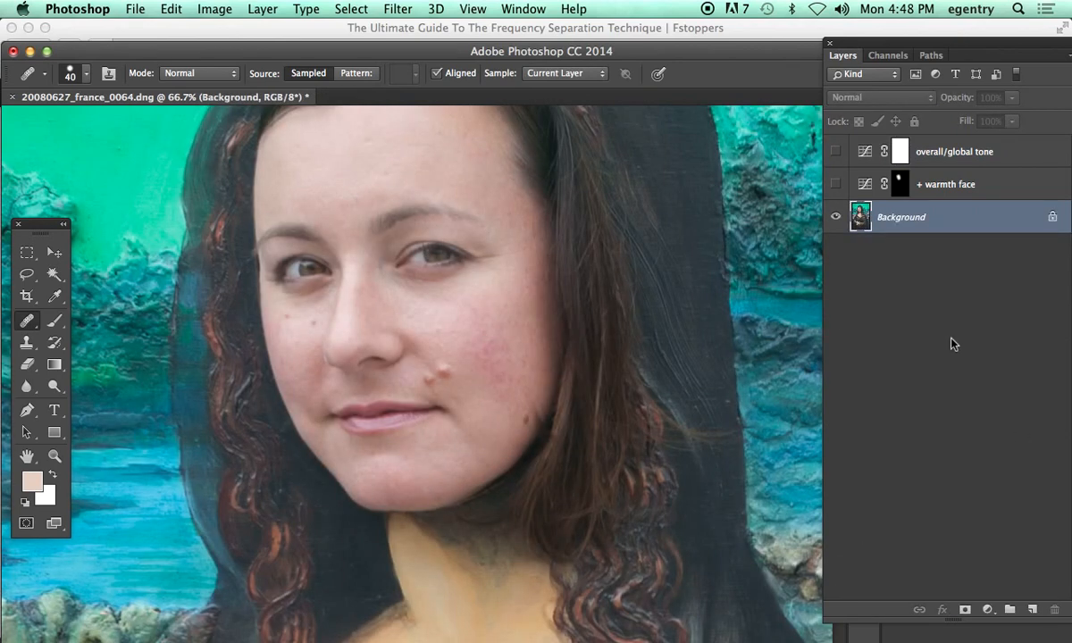
{"action": "left_click", "coordinate": [836, 152]}
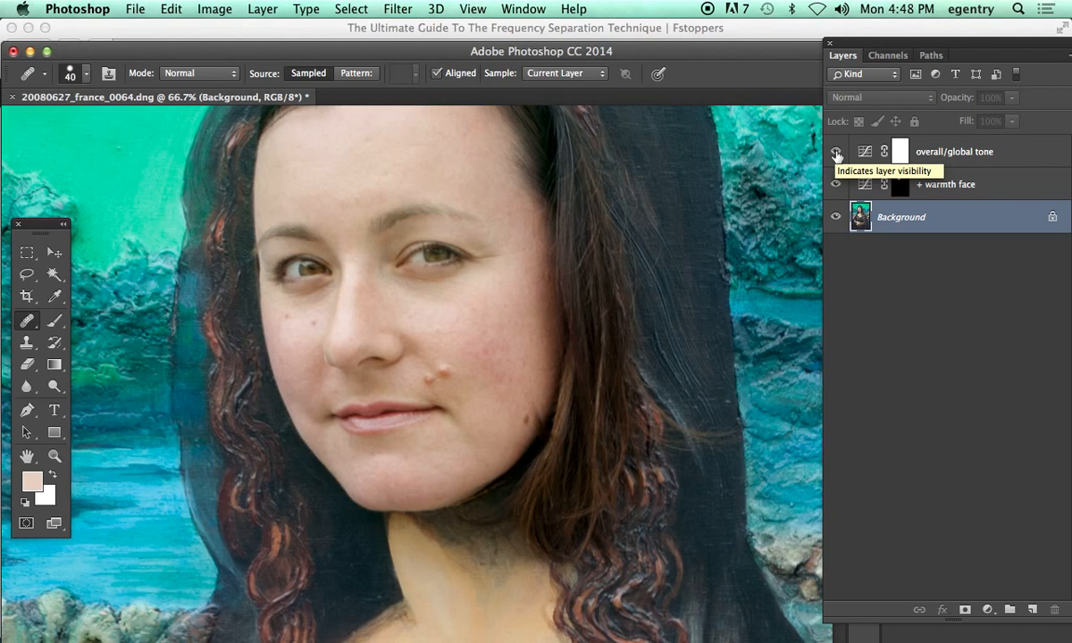
- Duplicate the Background layer twice, stacking both copies beneath the adjustment layers
{"action": "left_click_drag", "start_coordinate": [847, 43], "coordinate": [763, 38]}
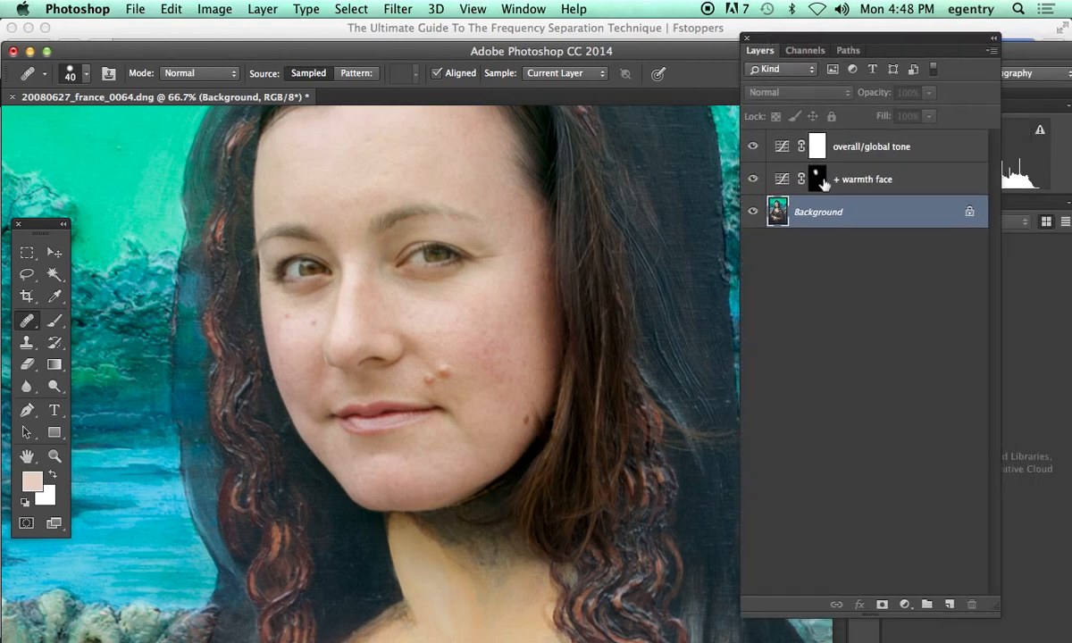
{"action": "left_click_drag", "start_coordinate": [831, 212], "coordinate": [948, 603]}
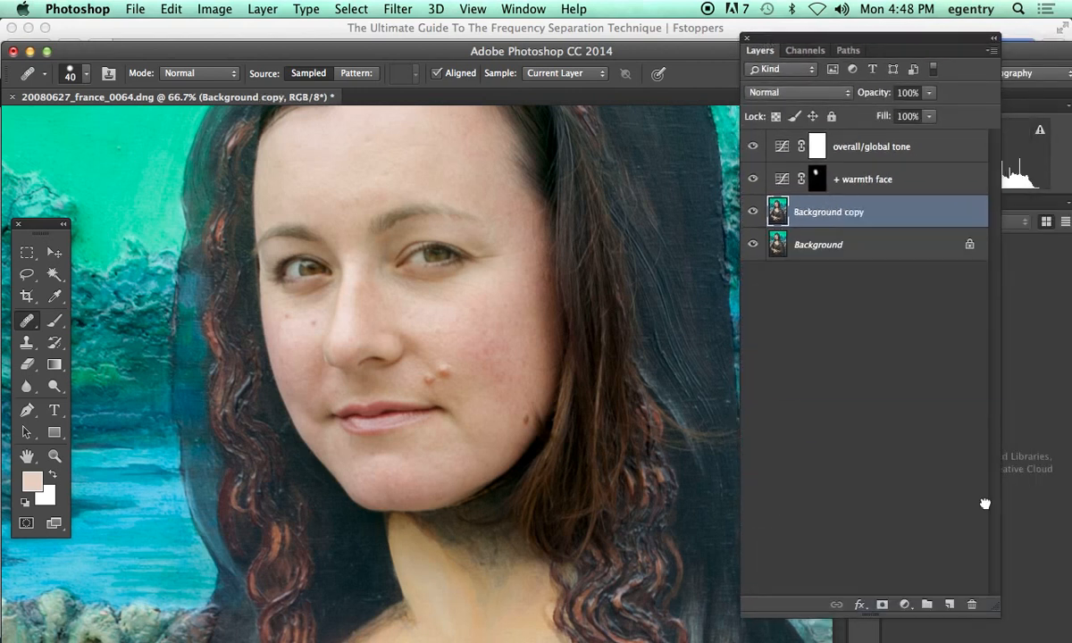
{"action": "left_click_drag", "start_coordinate": [870, 224], "coordinate": [949, 603]}
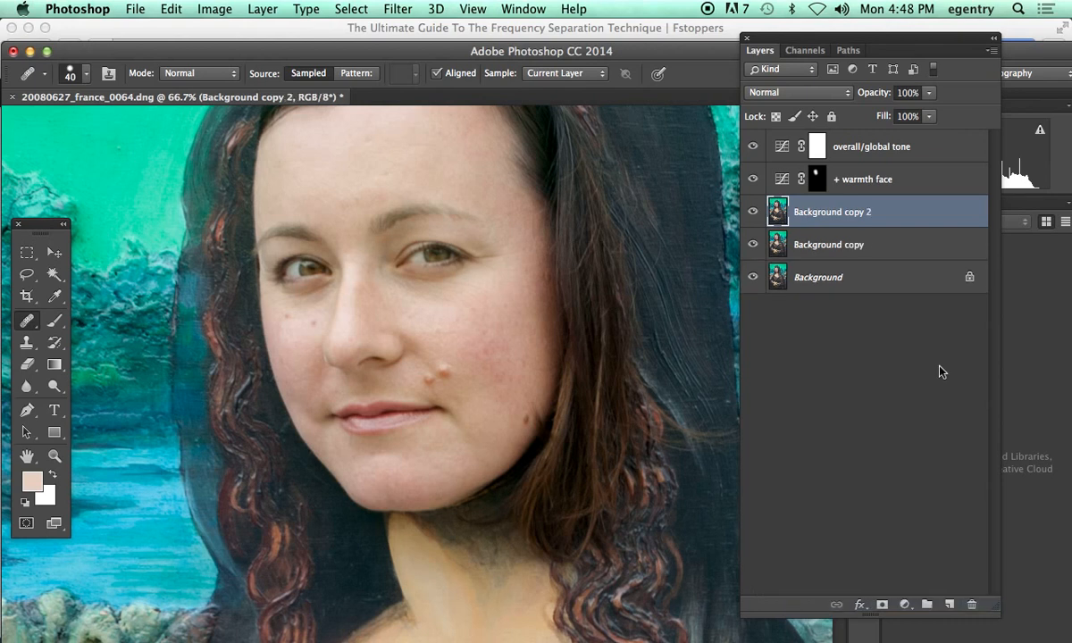
- Rename the lower Background copy "low frequency" and the upper one "high frequency", leaving the low frequency layer selected
{"action": "double_click", "coordinate": [841, 248]}
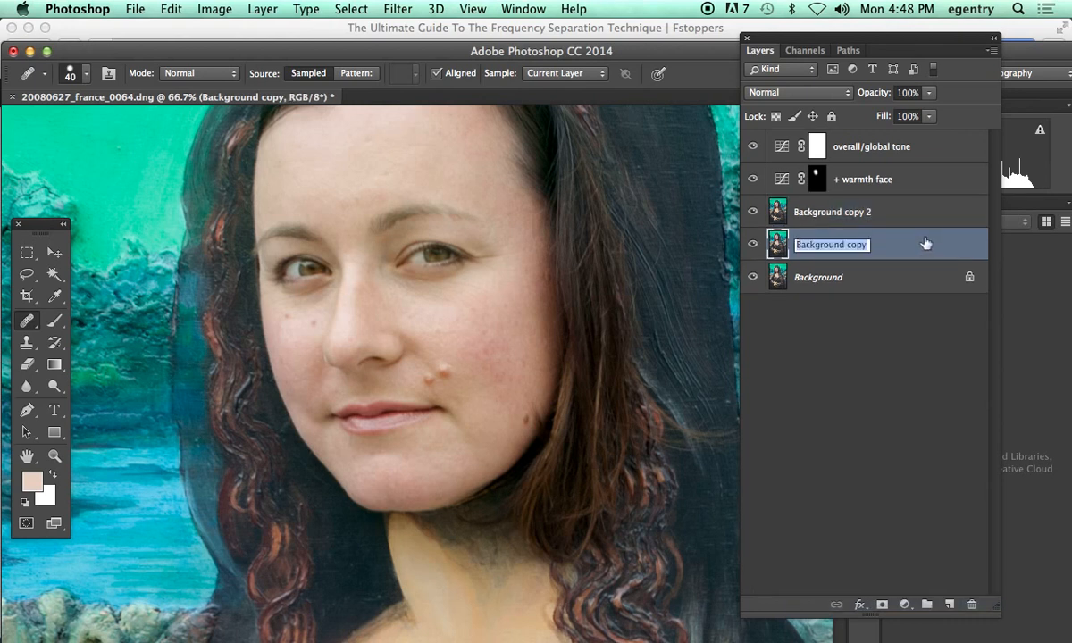
{"action": "type", "text": "low frequency"}
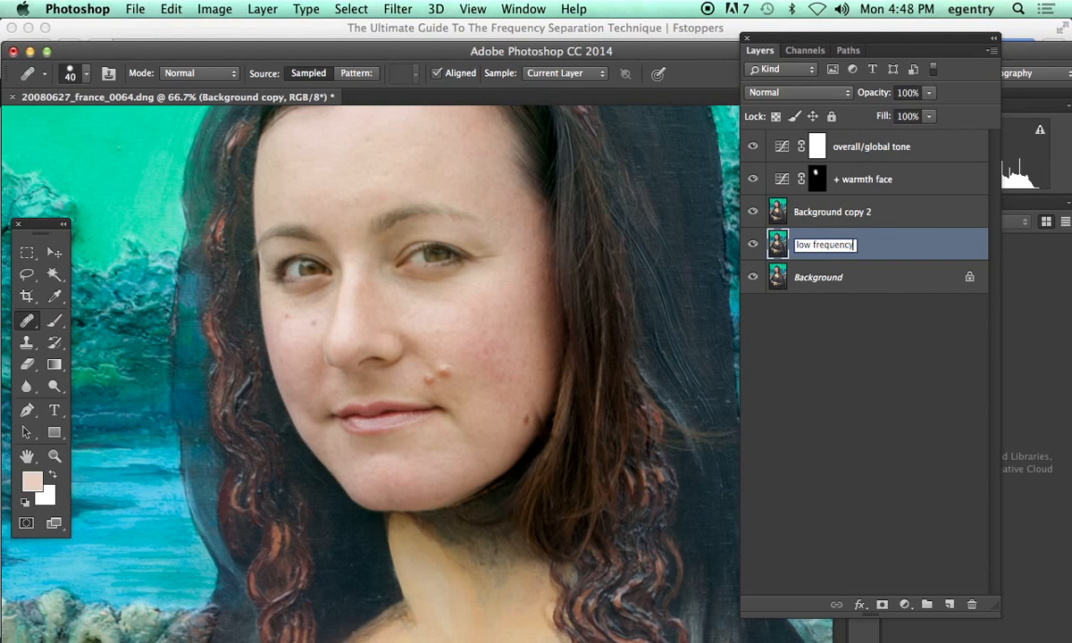
{"action": "key", "text": "Return"}
{"action": "double_click", "coordinate": [844, 212]}
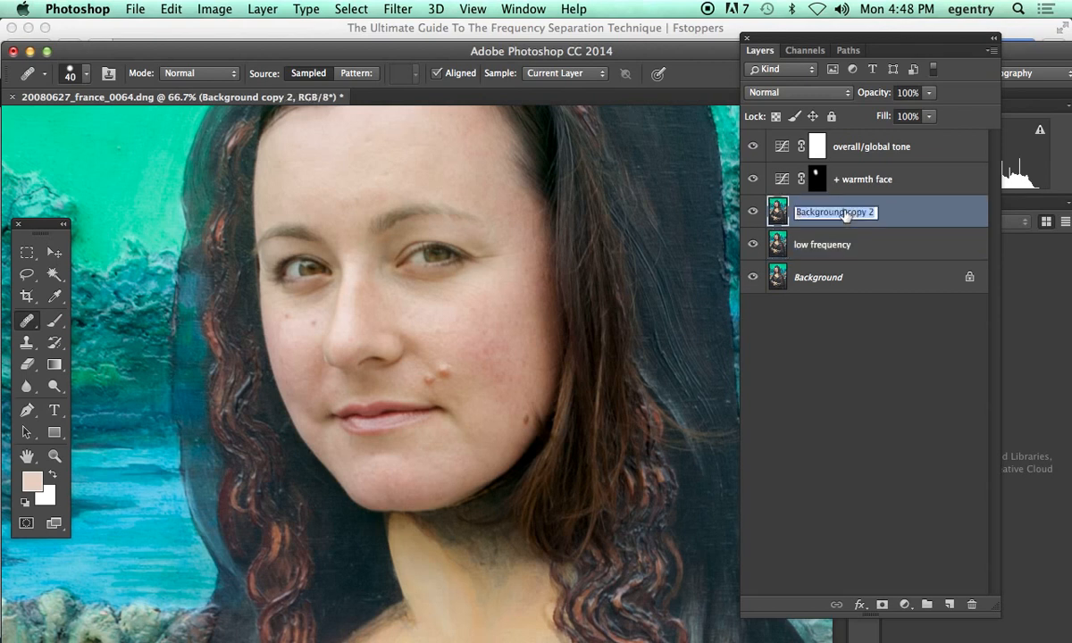
{"action": "type", "text": "high frequency"}
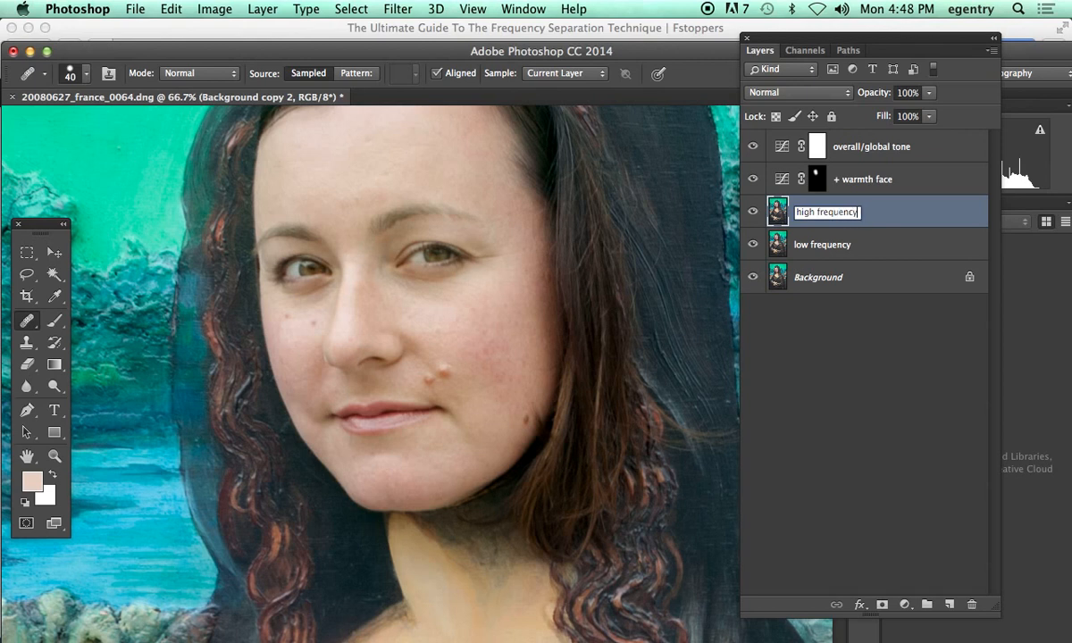
{"action": "key", "text": "Return"}
{"action": "key", "text": "alt+bracketleft"}
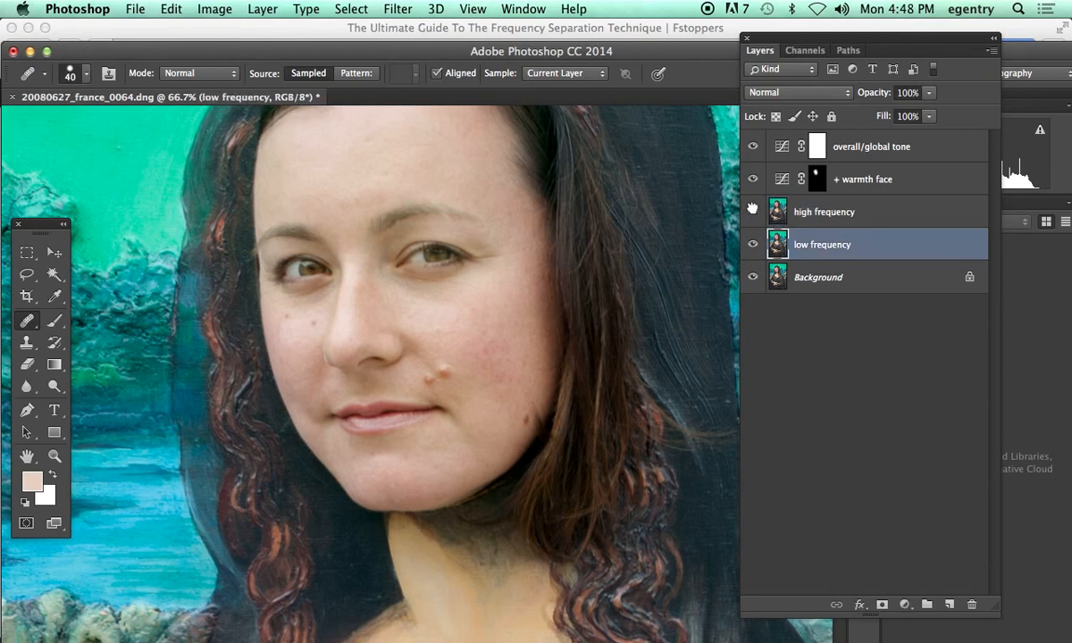
- Hide the high frequency layer and apply a Gaussian Blur with a 14.8-pixel radius to the low frequency layer
{"action": "left_click", "coordinate": [752, 208]}
{"action": "left_click_drag", "start_coordinate": [339, 56], "coordinate": [360, 34]}
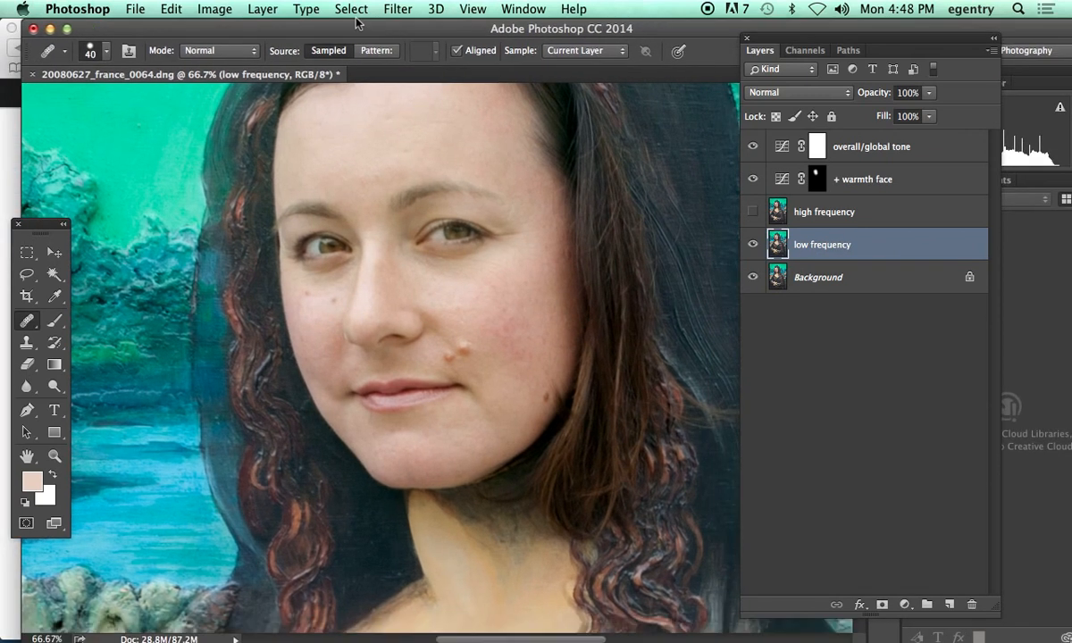
{"action": "left_click", "coordinate": [397, 8]}
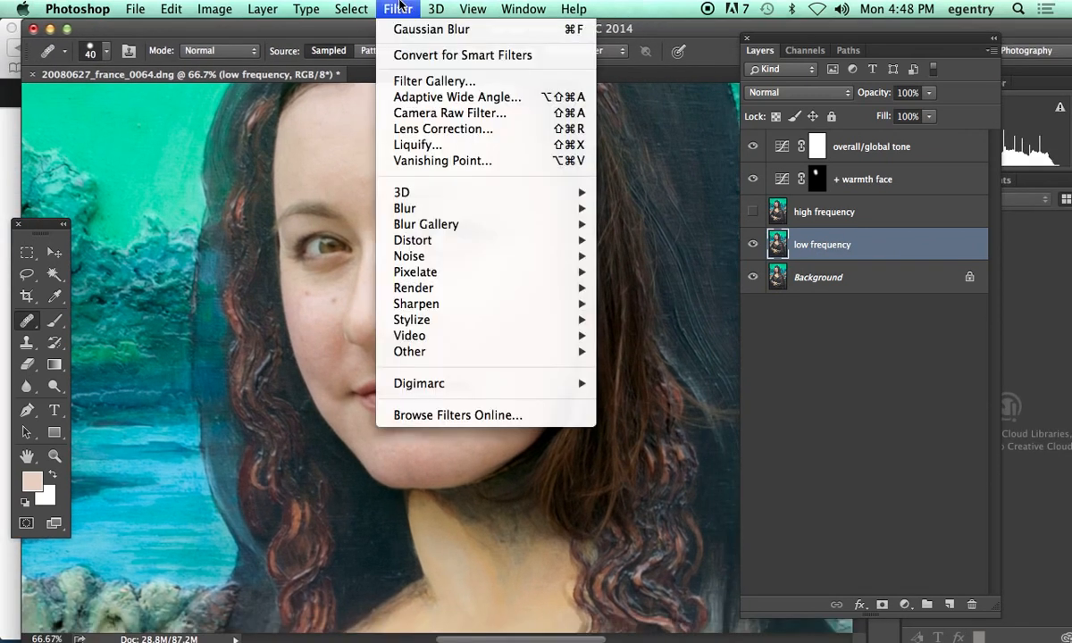
{"action": "mouse_move", "coordinate": [406, 208]}
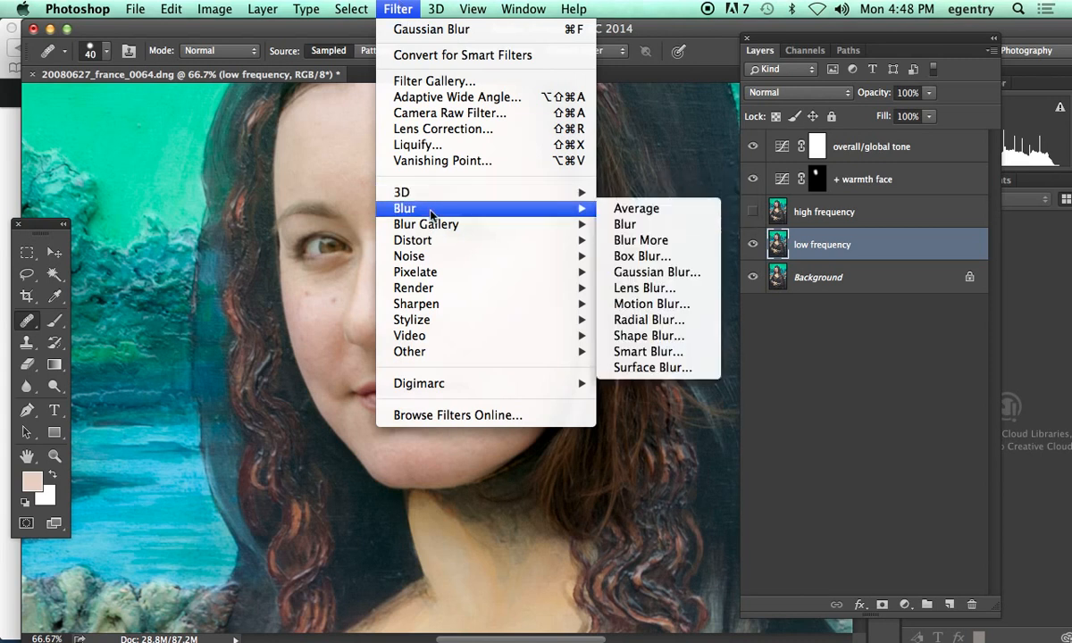
{"action": "left_click", "coordinate": [639, 272]}
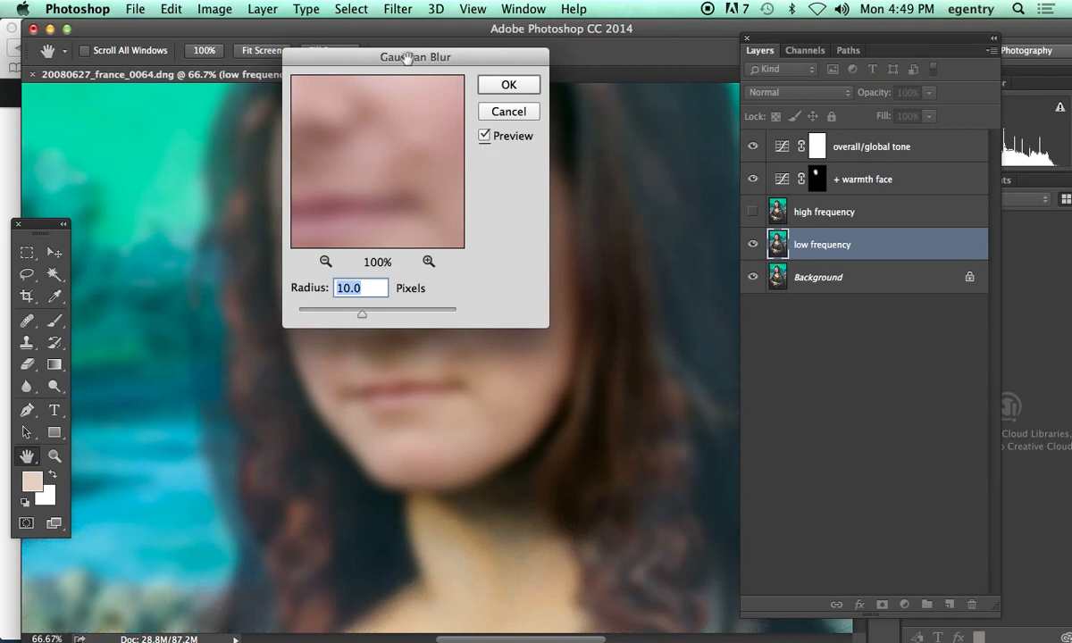
{"action": "left_click_drag", "start_coordinate": [408, 58], "coordinate": [744, 158]}
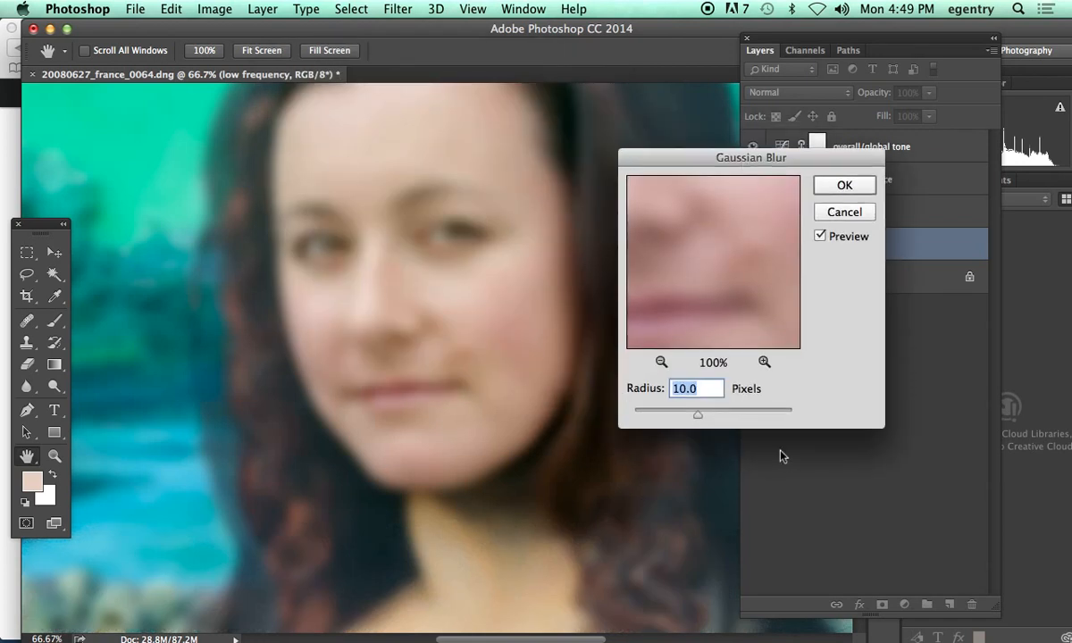
{"action": "left_click_drag", "start_coordinate": [698, 416], "coordinate": [706, 419]}
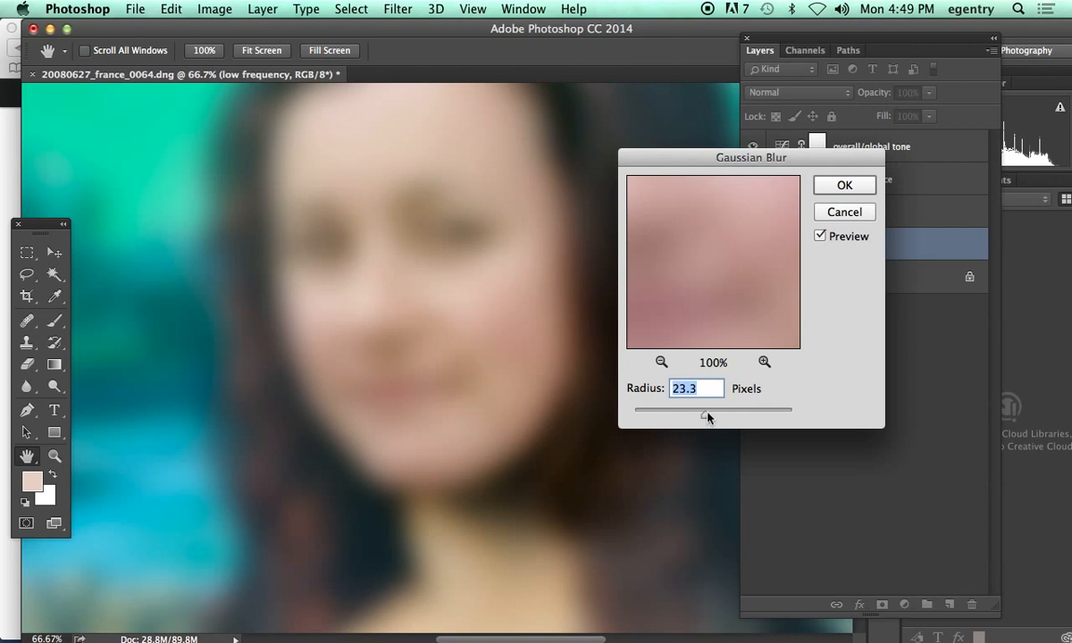
{"action": "left_click_drag", "start_coordinate": [702, 419], "coordinate": [700, 417]}
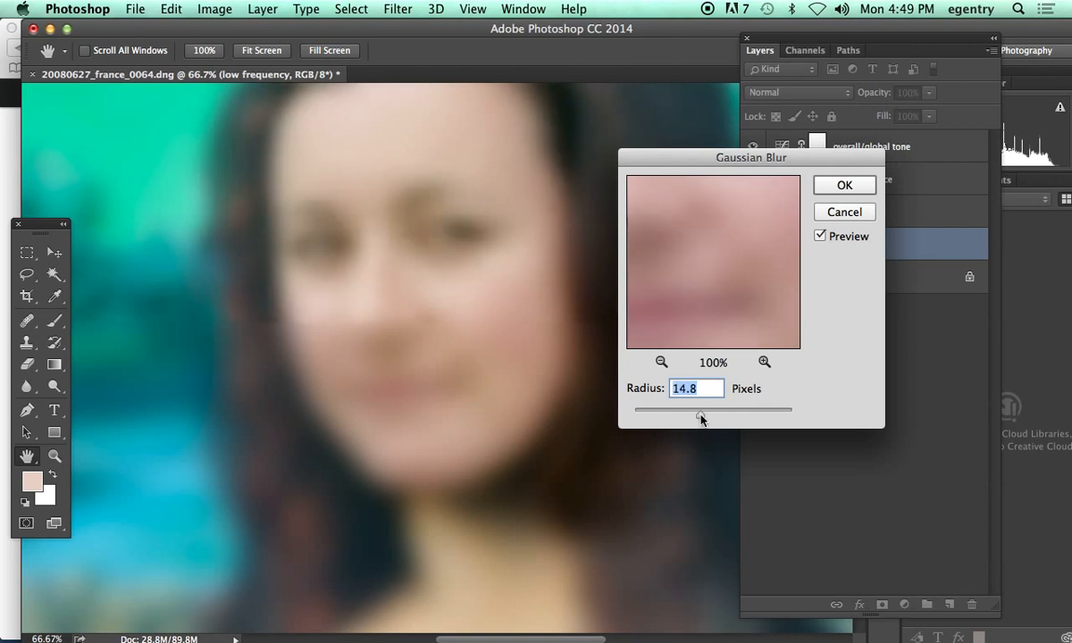
{"action": "left_click", "coordinate": [836, 189]}
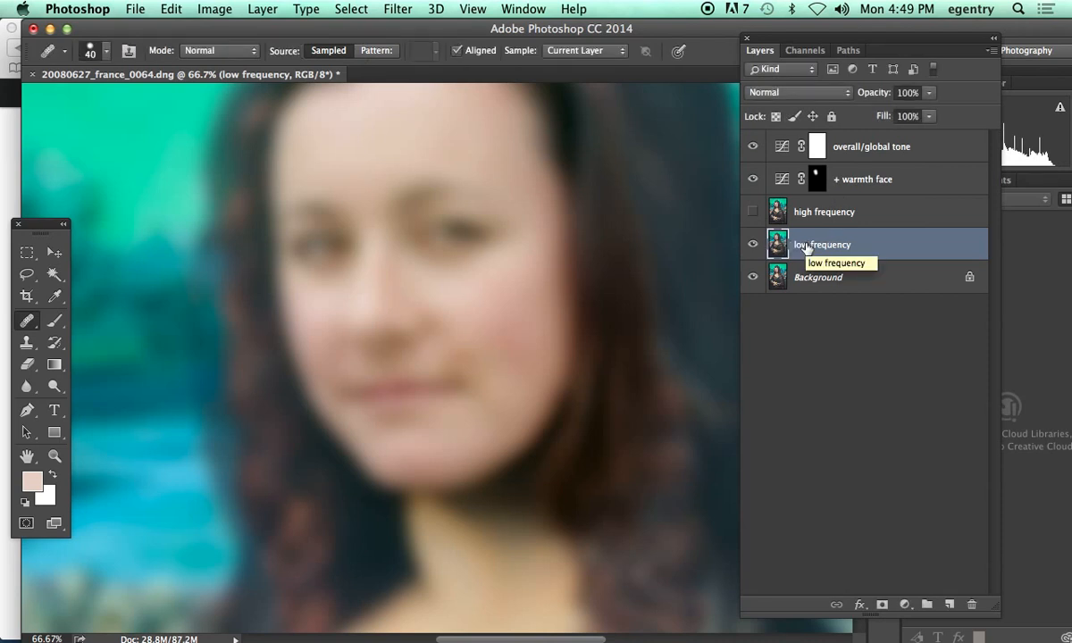
- Hide the low frequency layer, then show and select the high frequency layer
{"action": "left_click", "coordinate": [752, 244]}
{"action": "left_click", "coordinate": [752, 211]}
{"action": "left_click", "coordinate": [787, 211]}
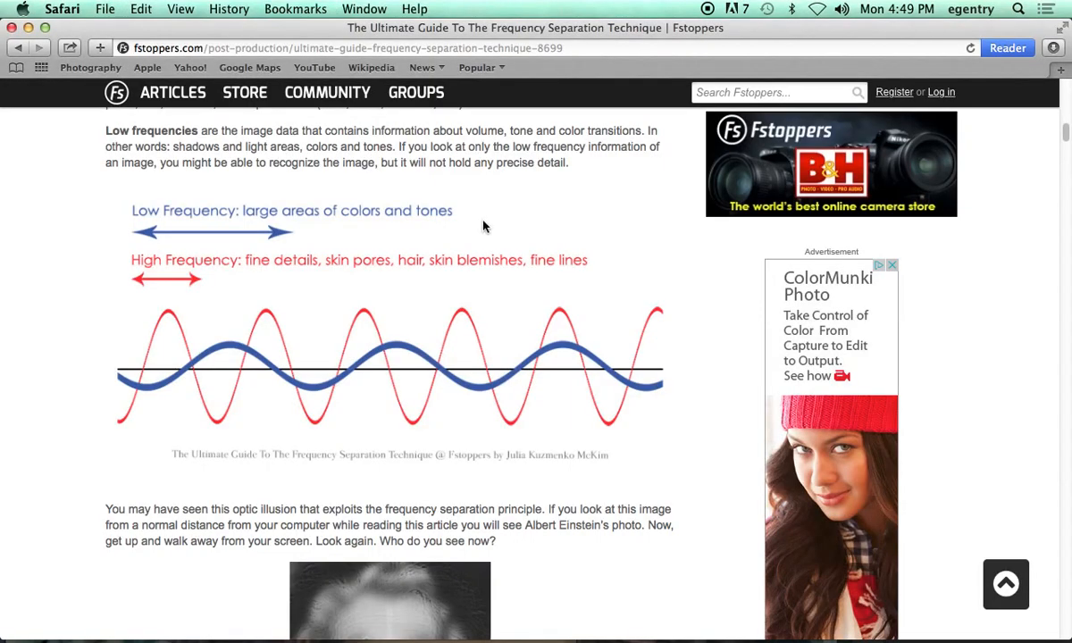
- Switch to Safari and review the Fstoppers article's explanation of low and high frequencies, including the sine wave diagram and optical illusion
{"action": "scroll", "coordinate": [482, 225], "scroll_direction": "up", "scroll_amount": 15}
{"action": "scroll", "coordinate": [485, 218], "scroll_direction": "up", "scroll_amount": 3}
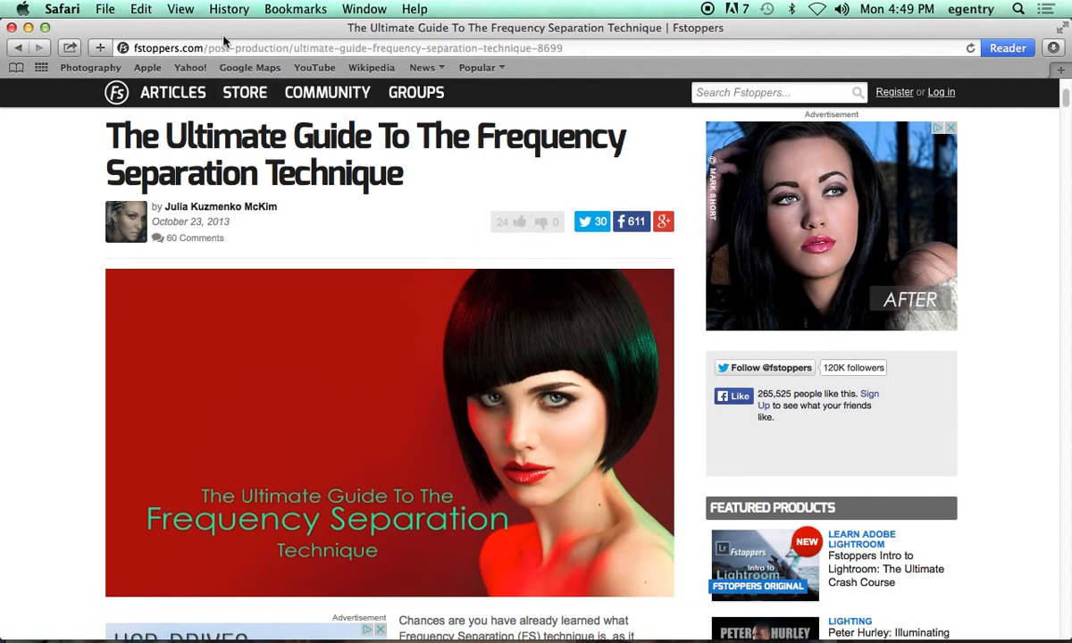
{"action": "scroll", "coordinate": [225, 255], "scroll_direction": "down", "scroll_amount": 3}
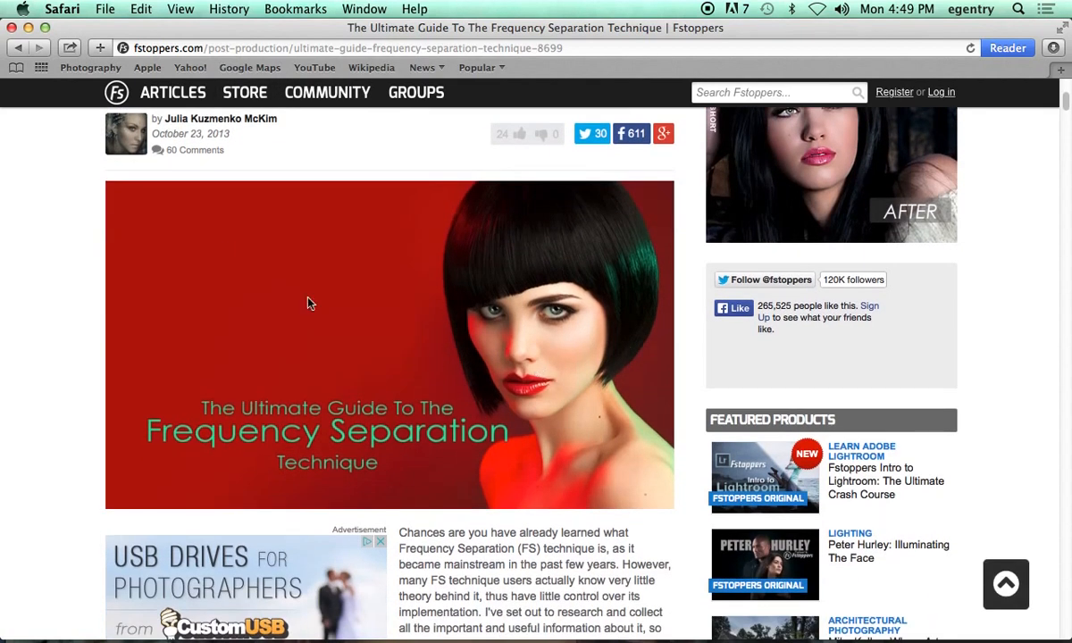
{"action": "scroll", "coordinate": [150, 359], "scroll_direction": "down", "scroll_amount": 10}
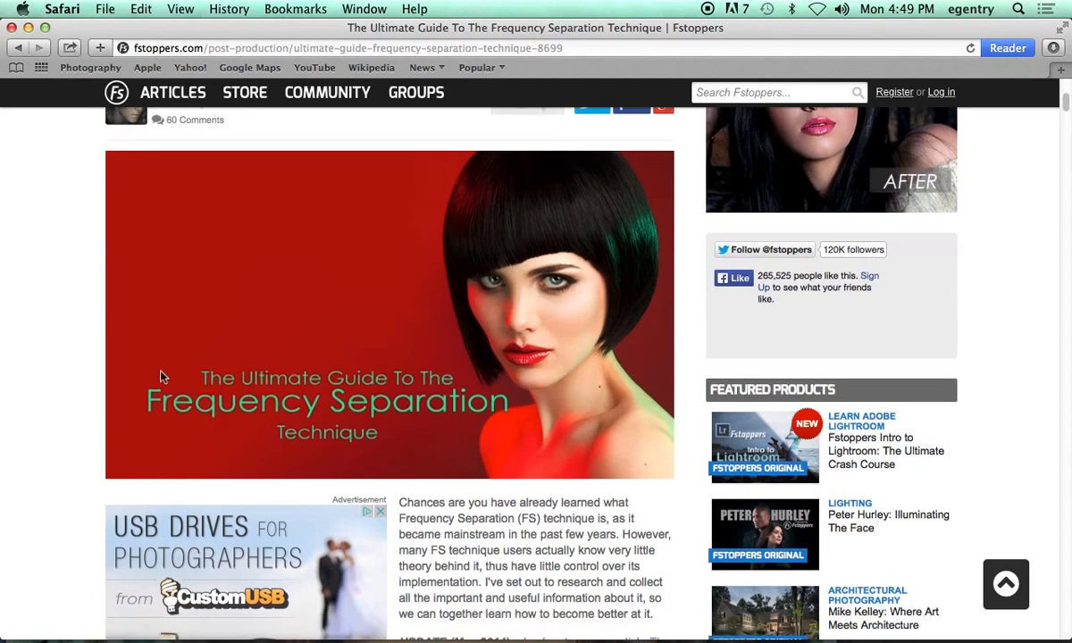
{"action": "scroll", "coordinate": [162, 372], "scroll_direction": "down", "scroll_amount": 1}
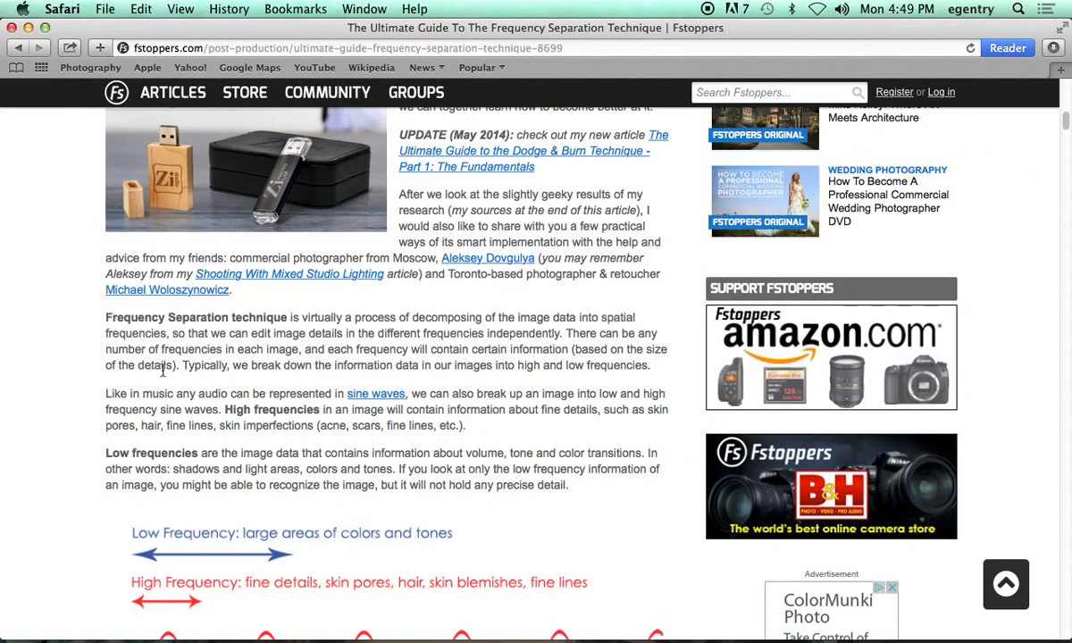
{"action": "scroll", "coordinate": [156, 362], "scroll_direction": "down", "scroll_amount": 5}
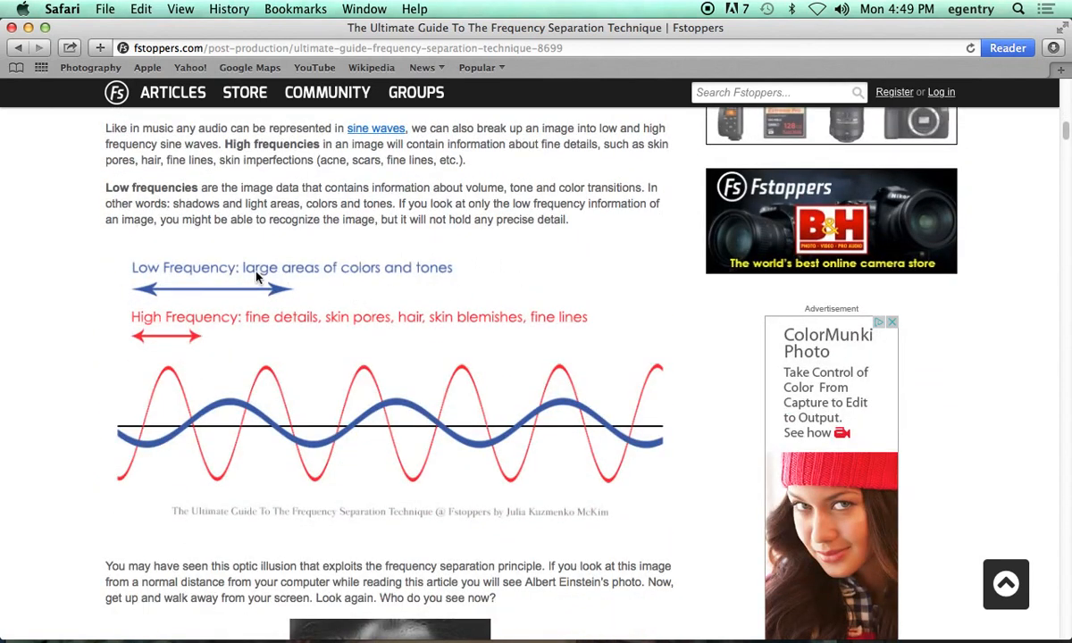
{"action": "scroll", "coordinate": [409, 321], "scroll_direction": "down", "scroll_amount": 2}
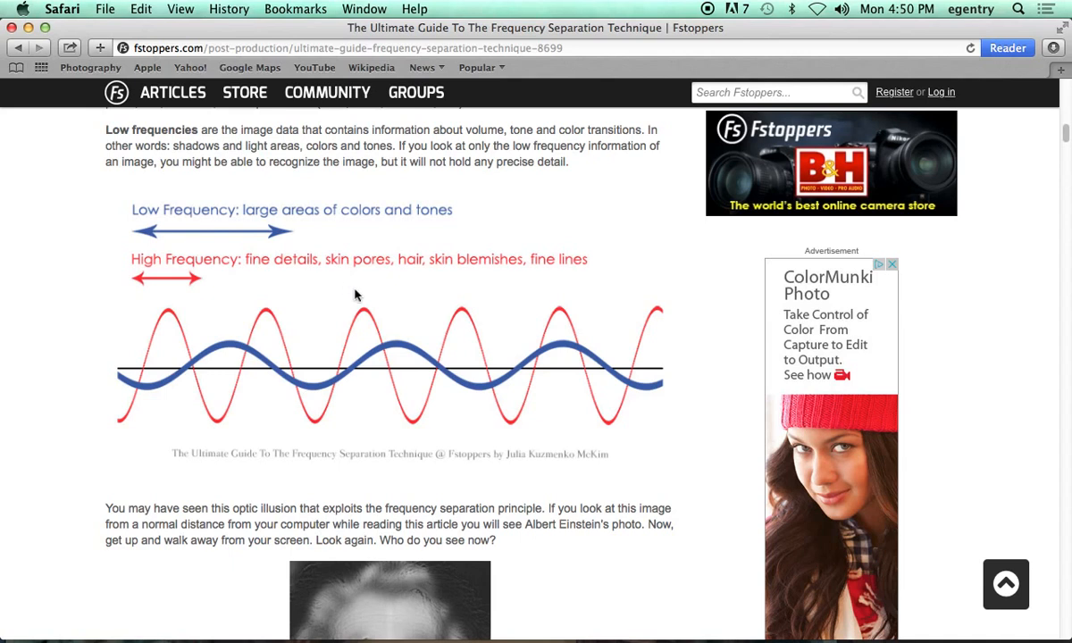
{"action": "scroll", "coordinate": [407, 335], "scroll_direction": "down", "scroll_amount": 5}
{"action": "scroll", "coordinate": [408, 329], "scroll_direction": "down", "scroll_amount": 1}
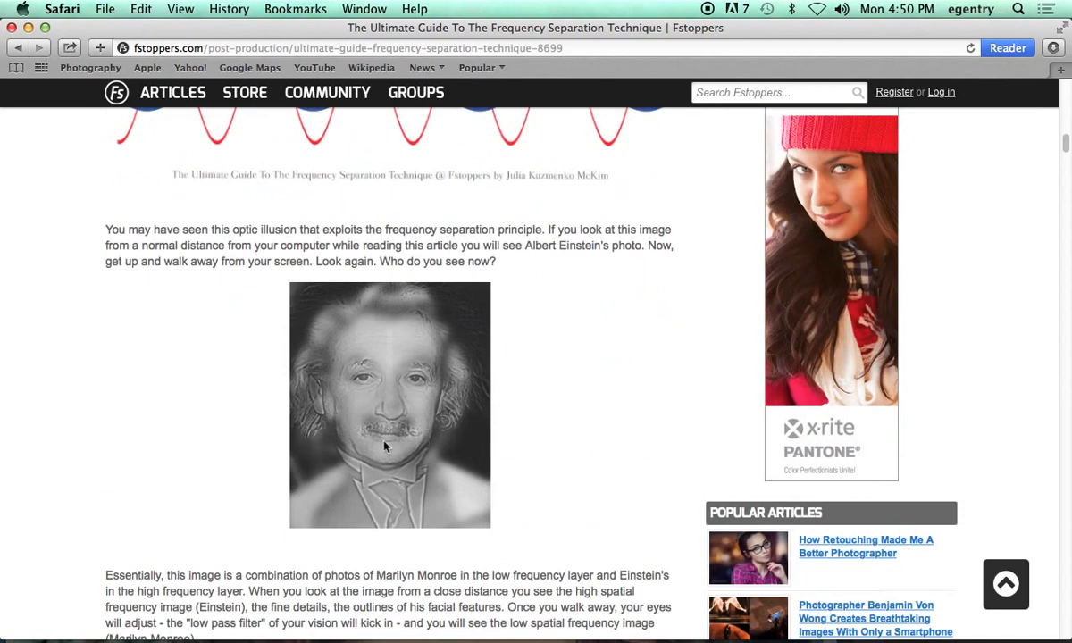
- Read the article's Apply Image setup, comparing the dialog settings for 8-bit and 16-bit color depth
{"action": "scroll", "coordinate": [386, 447], "scroll_direction": "down", "scroll_amount": 15}
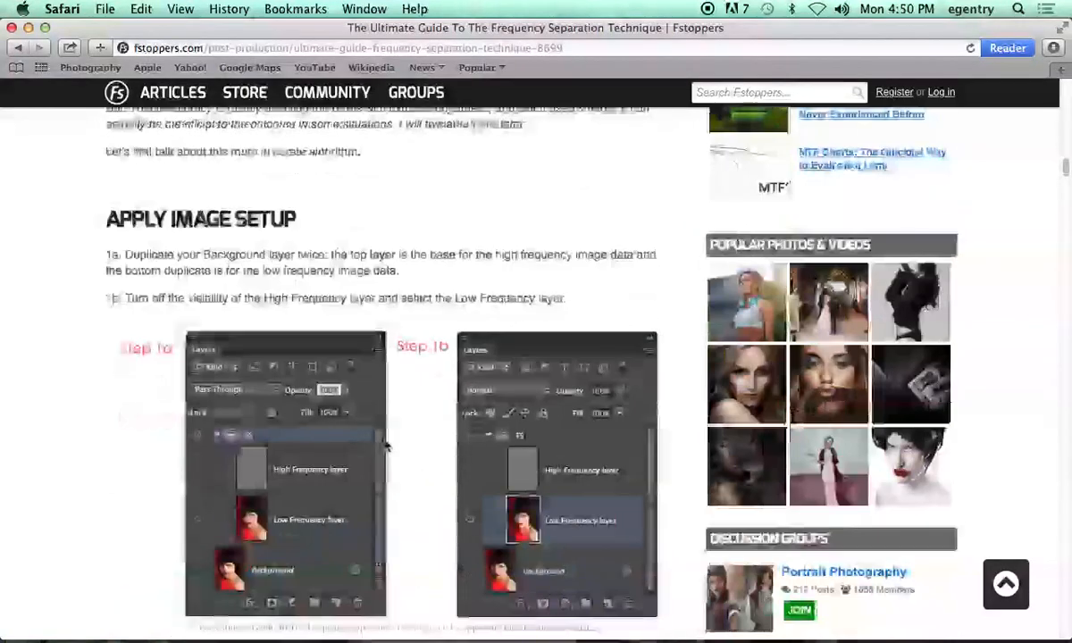
{"action": "scroll", "coordinate": [386, 447], "scroll_direction": "down", "scroll_amount": 2}
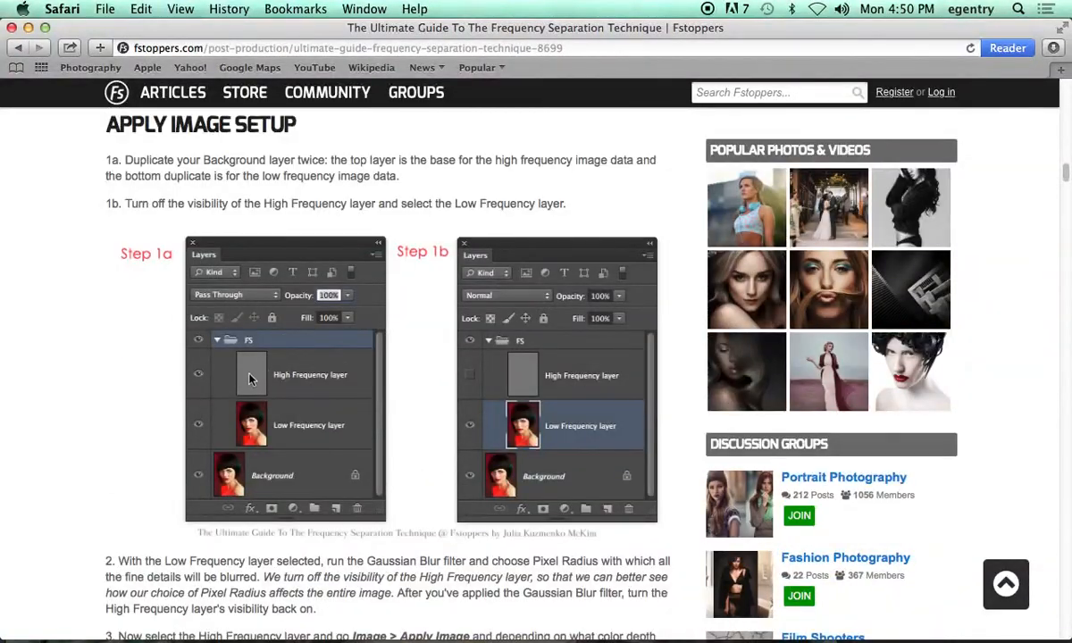
{"action": "scroll", "coordinate": [249, 380], "scroll_direction": "down", "scroll_amount": 15}
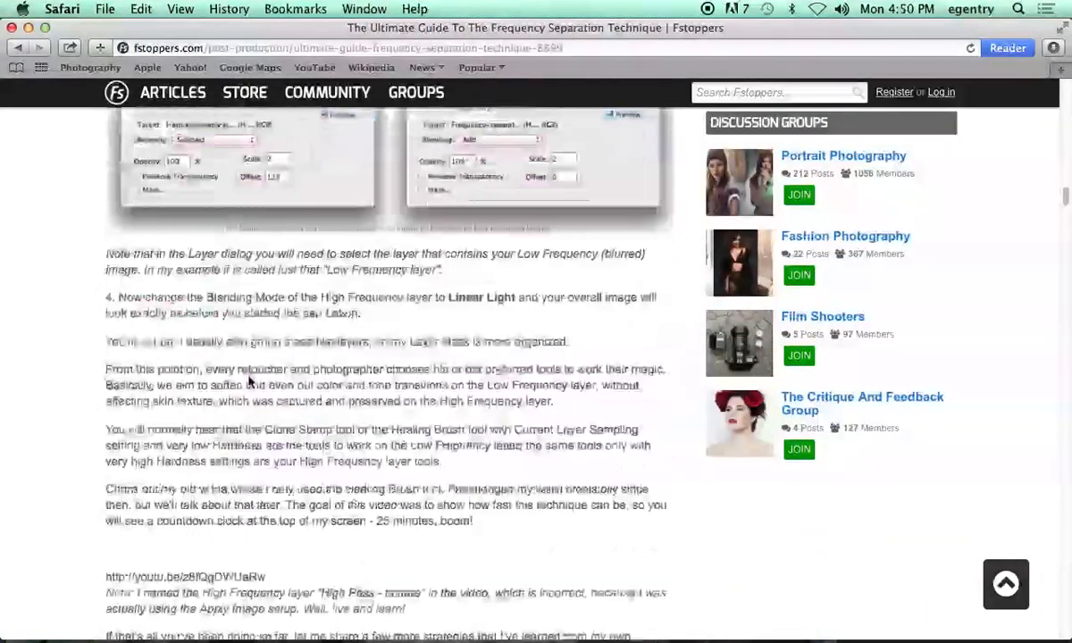
{"action": "scroll", "coordinate": [268, 295], "scroll_direction": "up", "scroll_amount": 4}
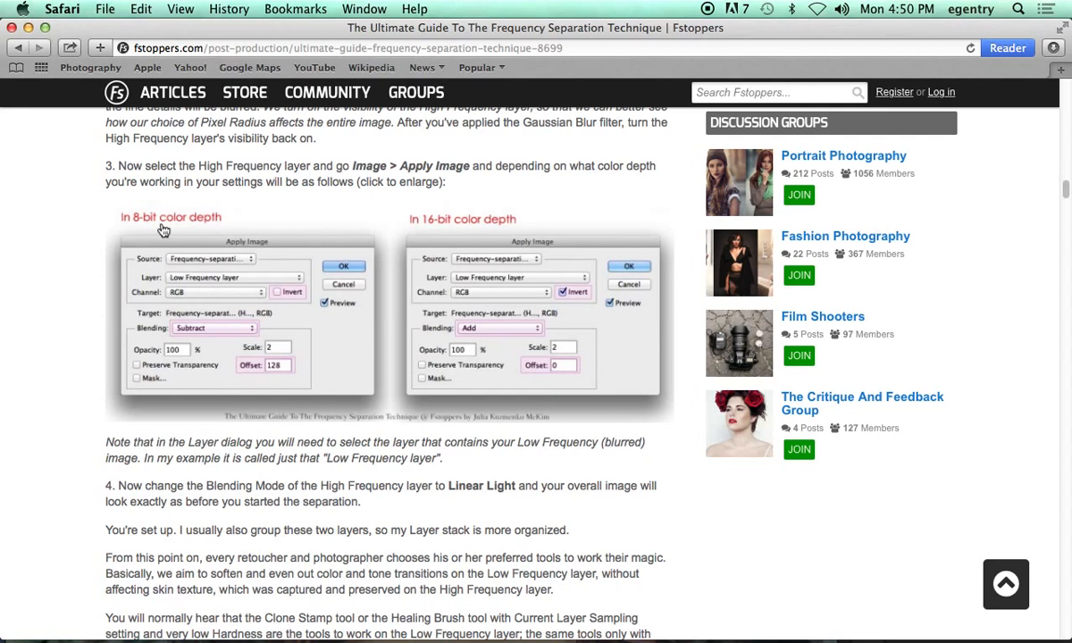
{"action": "scroll", "coordinate": [191, 292], "scroll_direction": "down", "scroll_amount": 6}
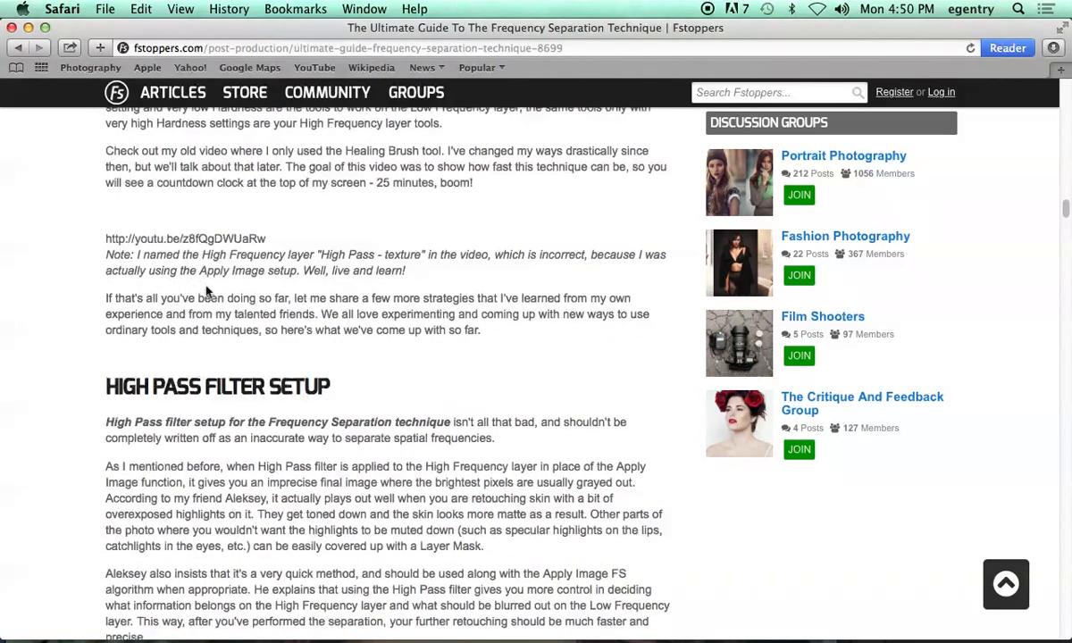
{"action": "scroll", "coordinate": [211, 292], "scroll_direction": "up", "scroll_amount": 4}
{"action": "scroll", "coordinate": [208, 290], "scroll_direction": "up", "scroll_amount": 2}
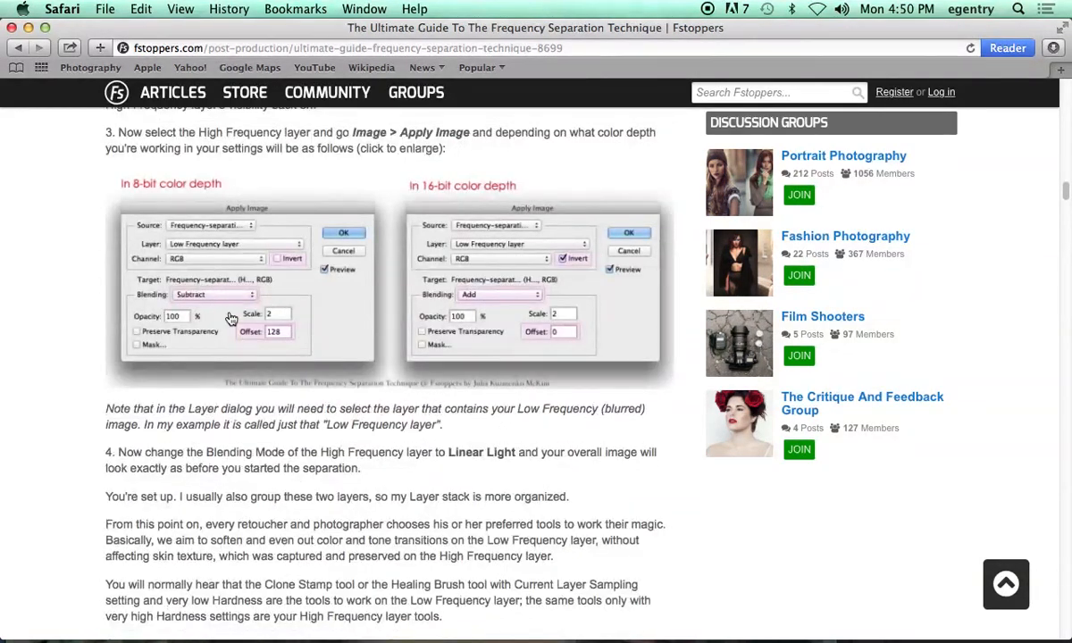
{"action": "scroll", "coordinate": [215, 296], "scroll_direction": "down", "scroll_amount": 4}
{"action": "scroll", "coordinate": [228, 493], "scroll_direction": "up", "scroll_amount": 2}
{"action": "scroll", "coordinate": [250, 545], "scroll_direction": "up", "scroll_amount": 4}
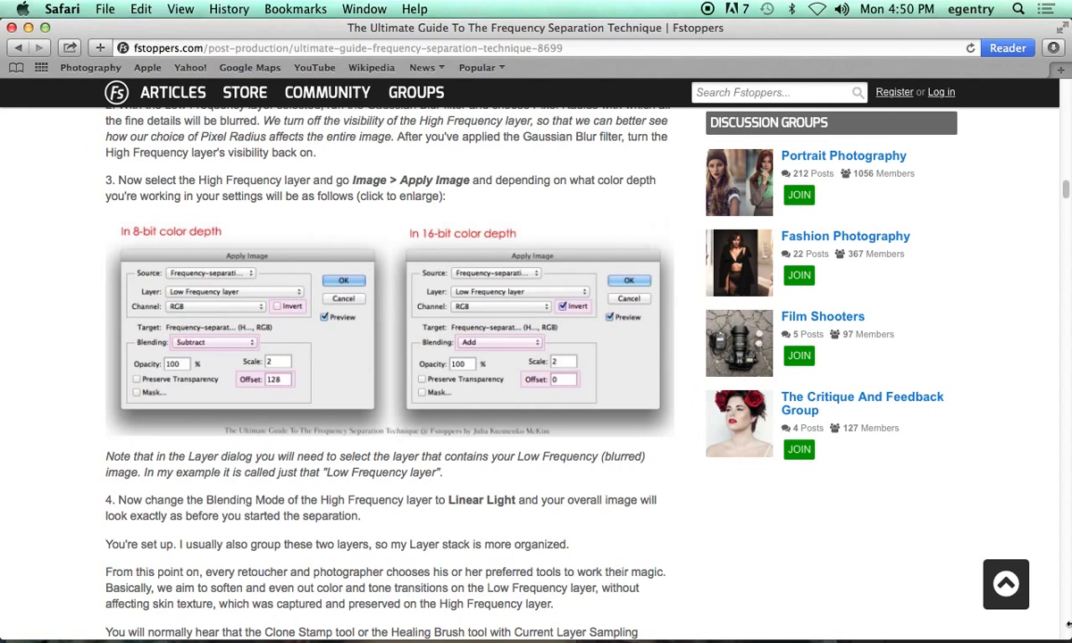
- Shrink the browser window and place the Photoshop window beside it, keeping the article's 8-bit Apply Image settings in view
{"action": "left_click_drag", "start_coordinate": [1067, 636], "coordinate": [775, 573]}
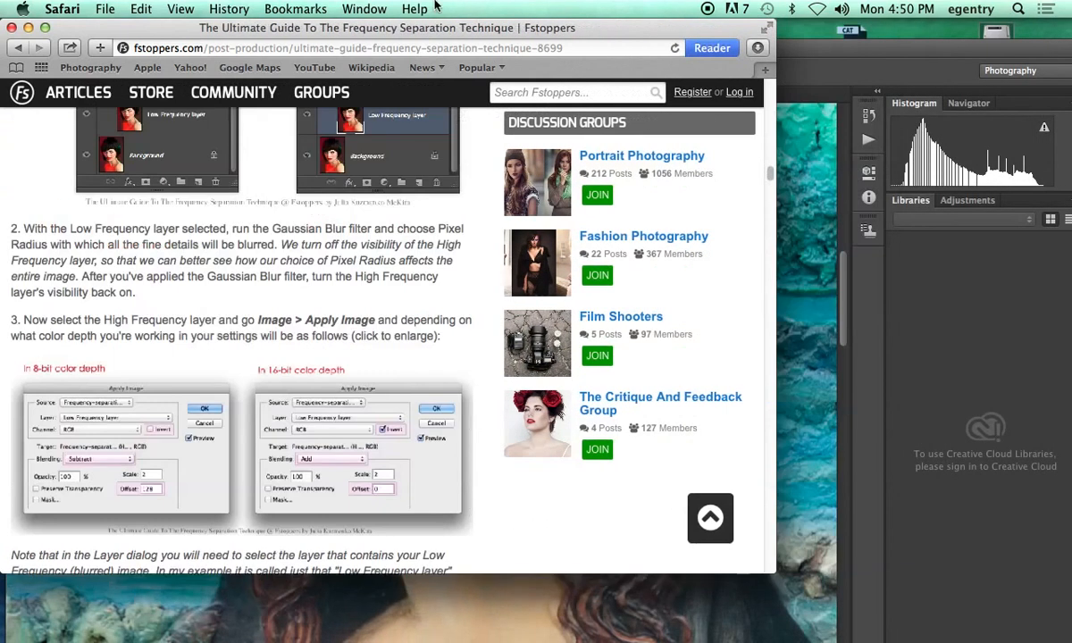
{"action": "left_click_drag", "start_coordinate": [410, 34], "coordinate": [435, 32]}
{"action": "left_click", "coordinate": [387, 12]}
{"action": "left_click", "coordinate": [828, 43]}
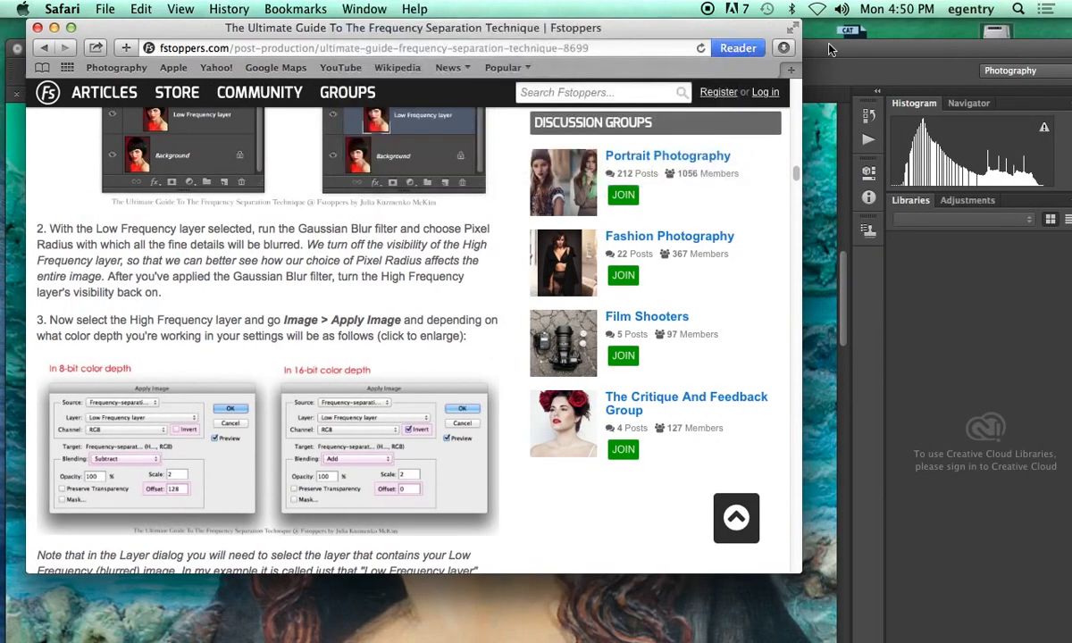
{"action": "left_click", "coordinate": [828, 44]}
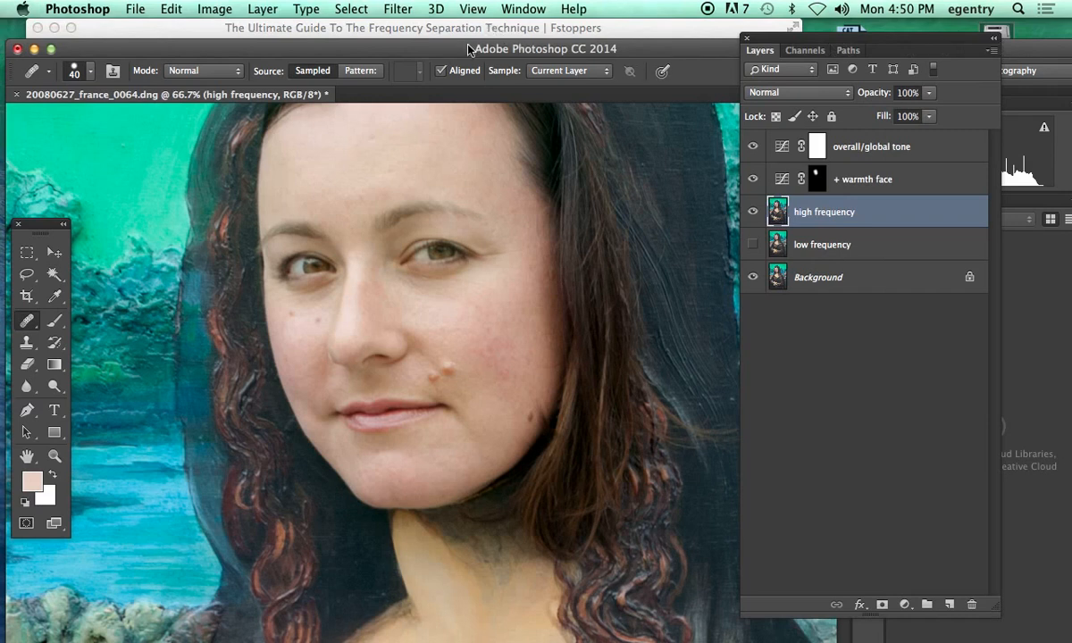
{"action": "left_click_drag", "start_coordinate": [443, 48], "coordinate": [781, 28]}
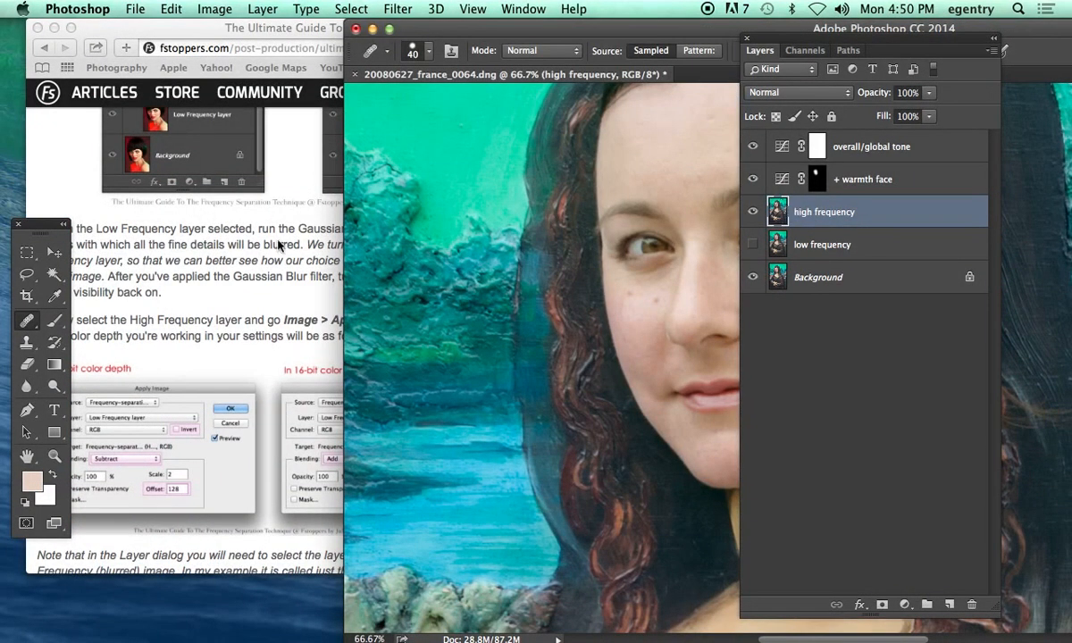
- Start Apply Image on the high frequency layer and choose the low frequency layer as the source layer
{"action": "left_click", "coordinate": [217, 9]}
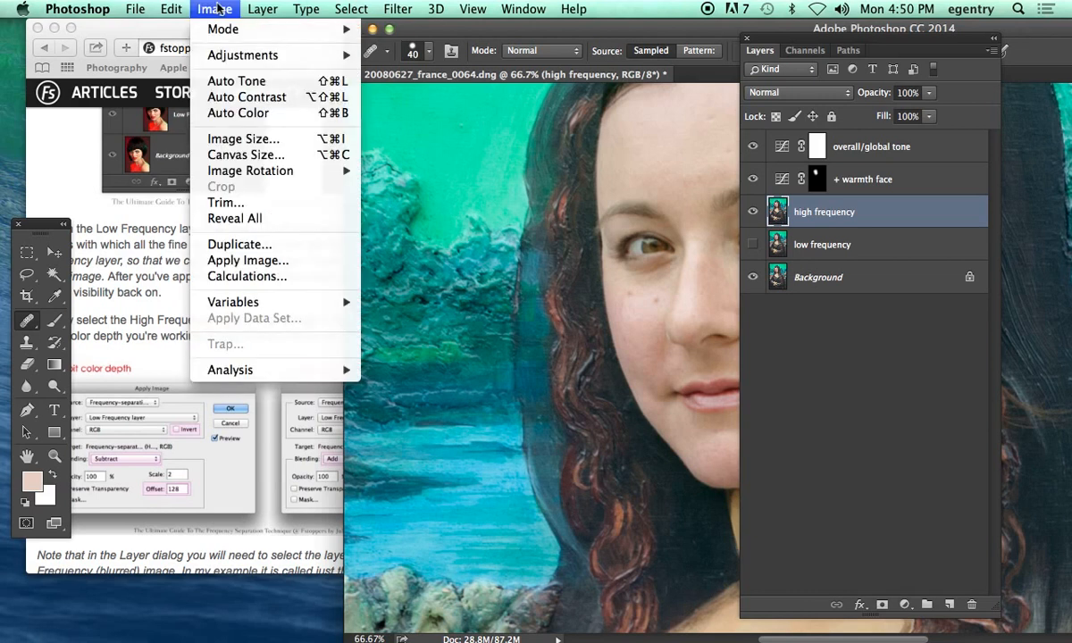
{"action": "left_click", "coordinate": [242, 260]}
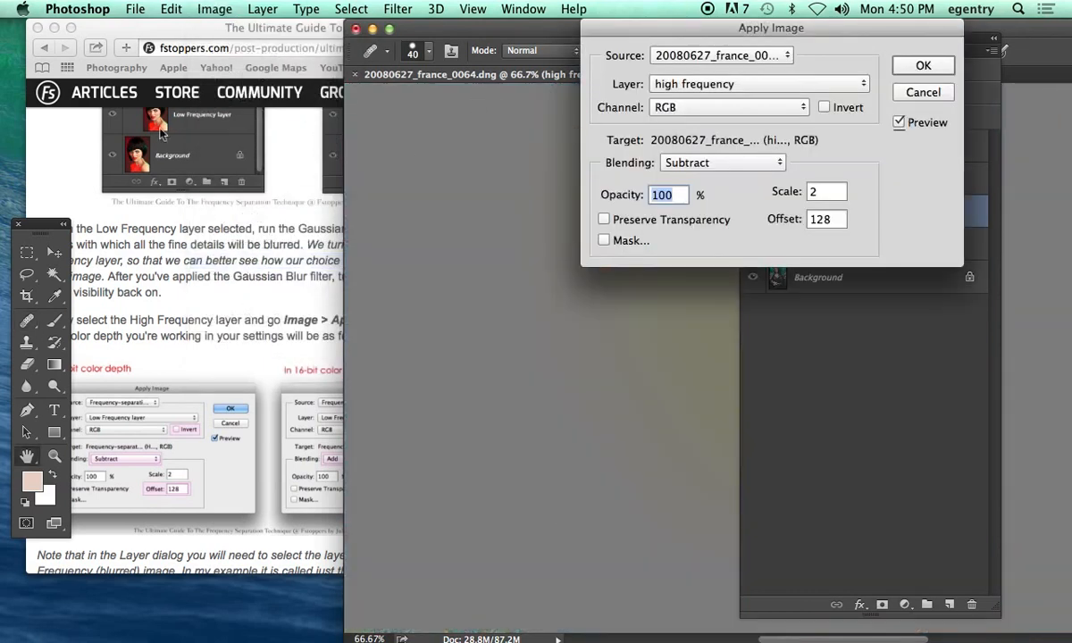
{"action": "left_click_drag", "start_coordinate": [36, 223], "coordinate": [5, 477]}
{"action": "left_click_drag", "start_coordinate": [642, 34], "coordinate": [394, 34]}
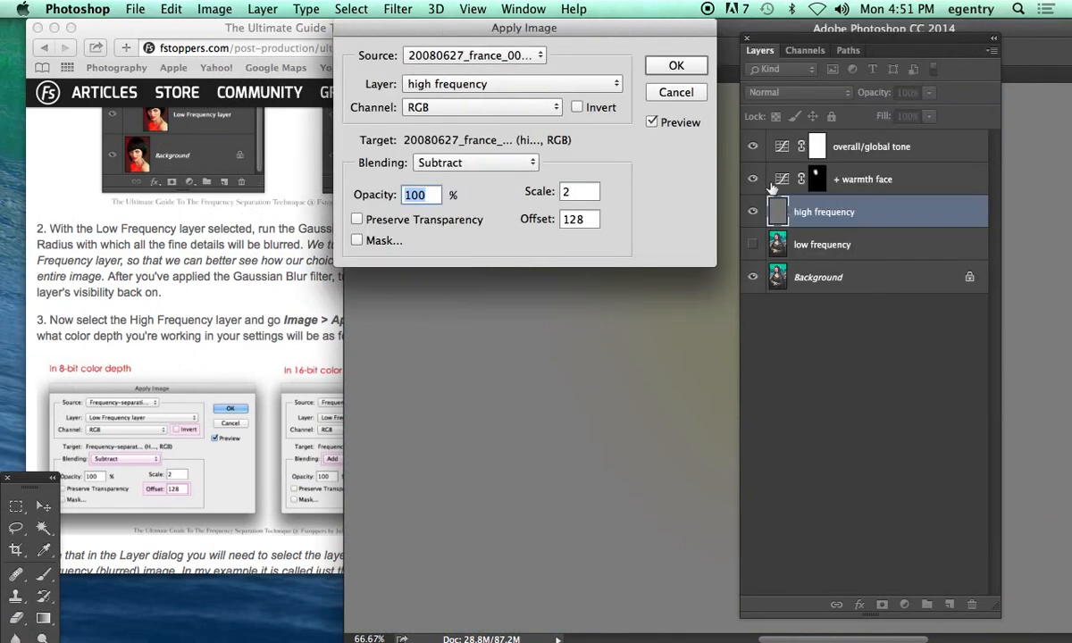
{"action": "left_click", "coordinate": [487, 80]}
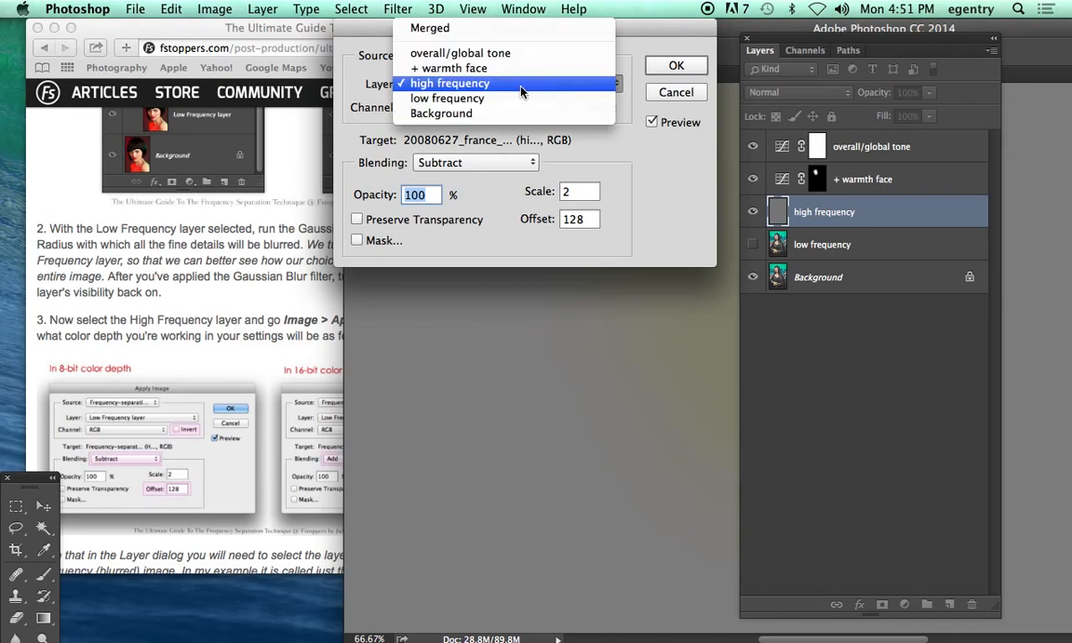
{"action": "left_click", "coordinate": [420, 111]}
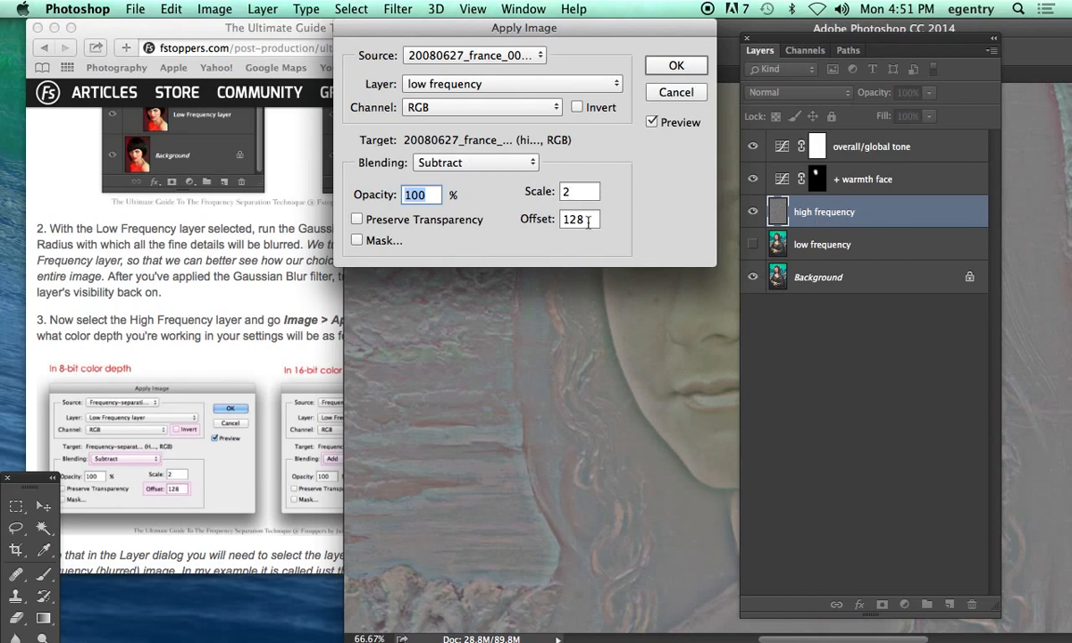
- Set the offset to 128, apply the Subtract blend to the high frequency layer, and move the Photoshop window back over the article
{"action": "left_click_drag", "start_coordinate": [585, 29], "coordinate": [506, 25]}
{"action": "left_click_drag", "start_coordinate": [505, 220], "coordinate": [488, 220]}
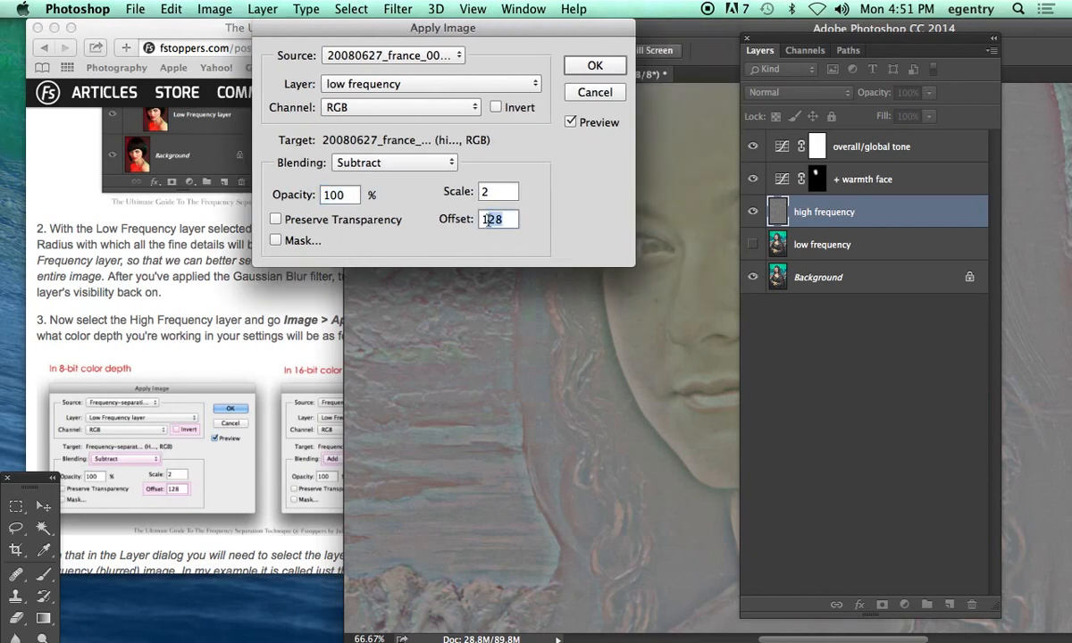
{"action": "type", "text": "25"}
{"action": "left_click", "coordinate": [491, 221], "text": "shift"}
{"action": "type", "text": "28"}
{"action": "left_click", "coordinate": [592, 66]}
{"action": "key", "text": "j"}
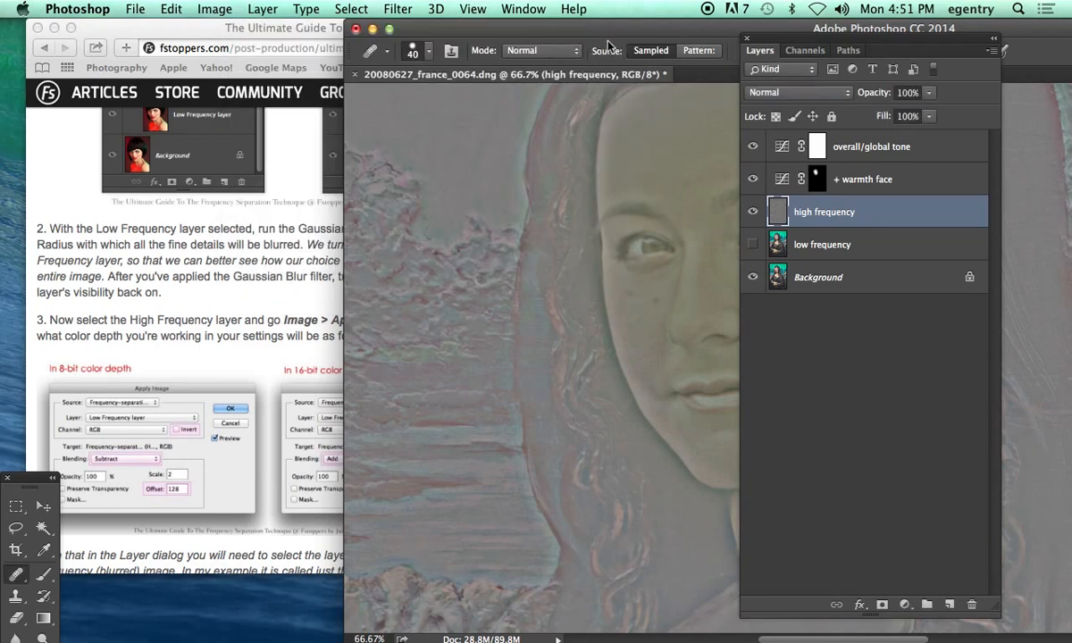
{"action": "double_click", "coordinate": [632, 32]}
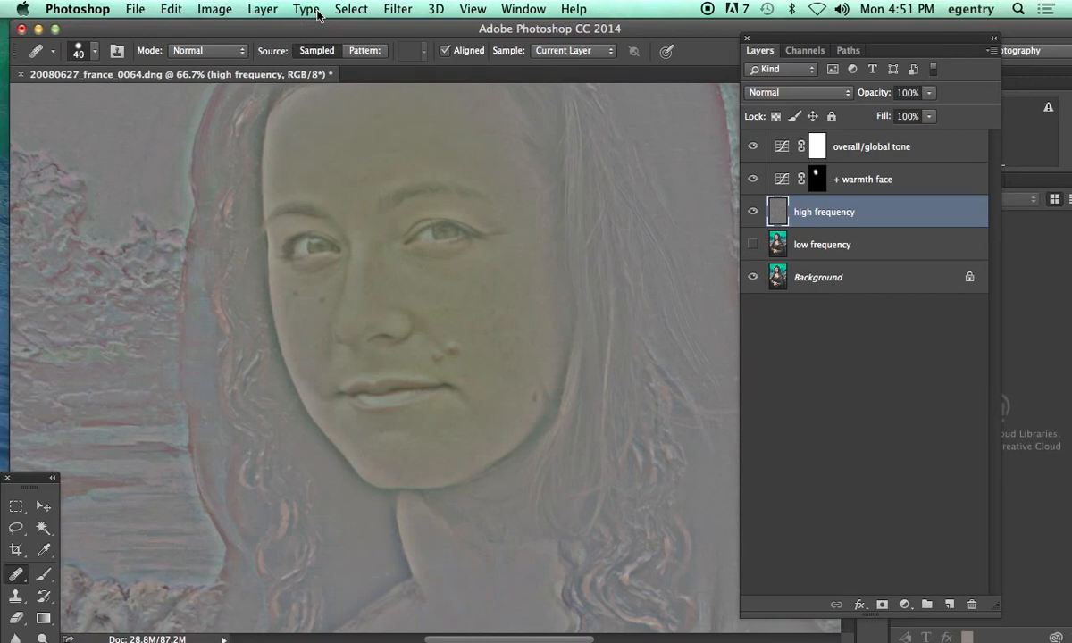
- Set the high frequency layer's blend mode to Linear Light
{"action": "left_click", "coordinate": [776, 92]}
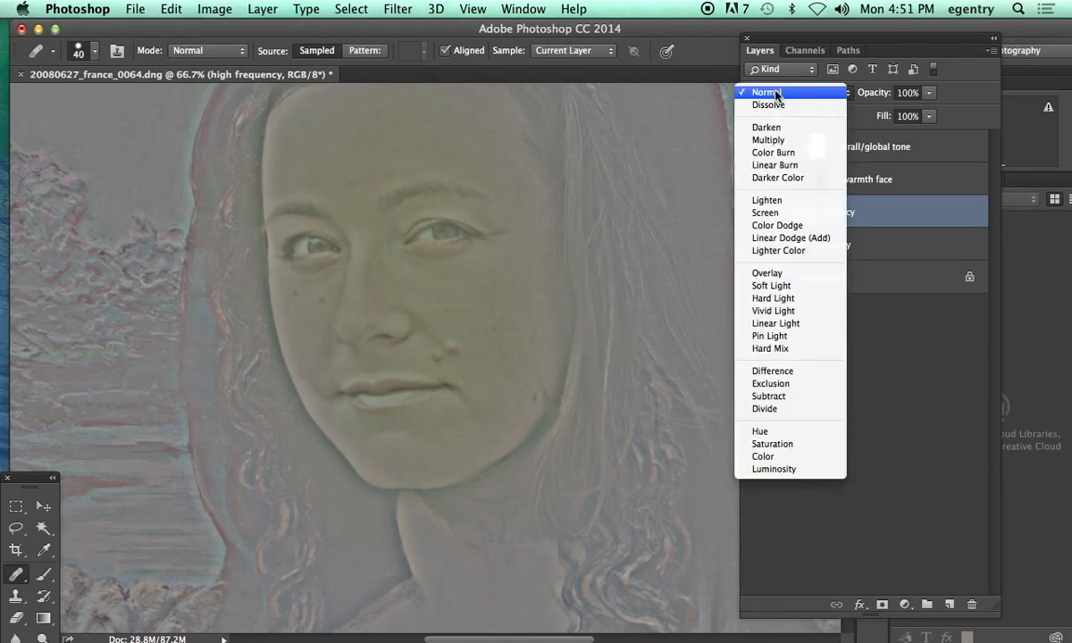
{"action": "left_click", "coordinate": [776, 93]}
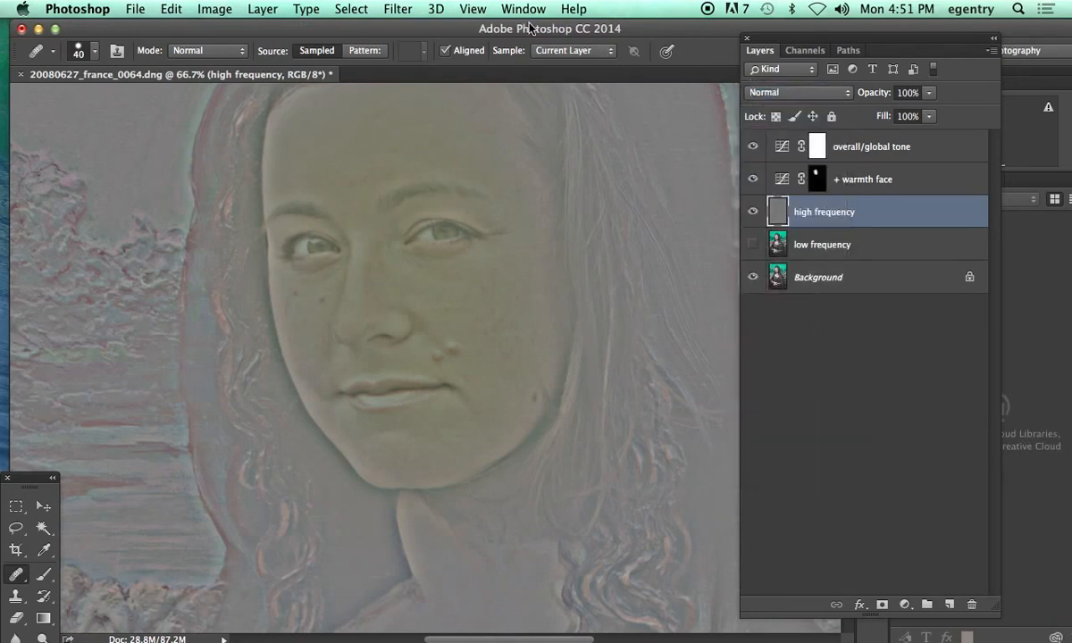
{"action": "left_click", "coordinate": [778, 94]}
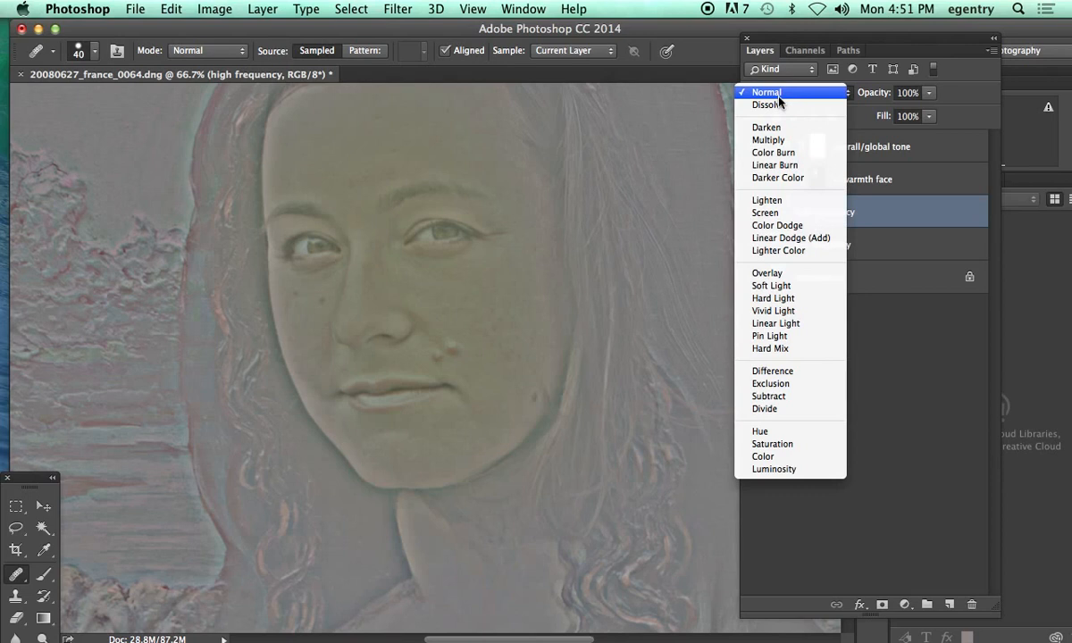
{"action": "left_click", "coordinate": [773, 323]}
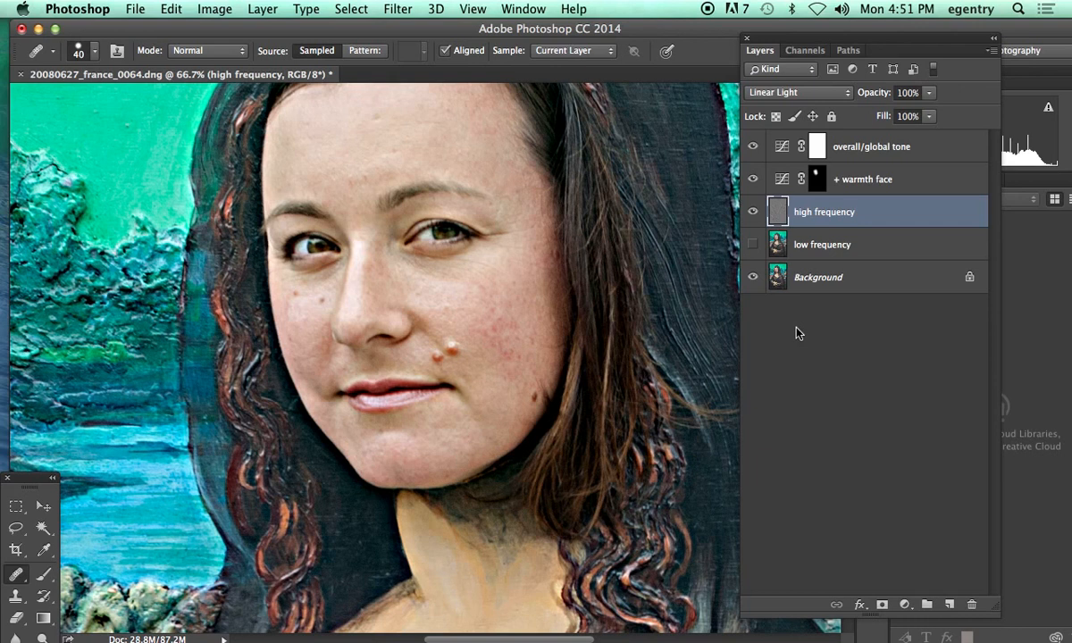
- Toggle the low frequency layer's visibility to compare the portrait with and without it, leaving the layer visible
{"action": "left_click_drag", "start_coordinate": [390, 210], "coordinate": [405, 314]}
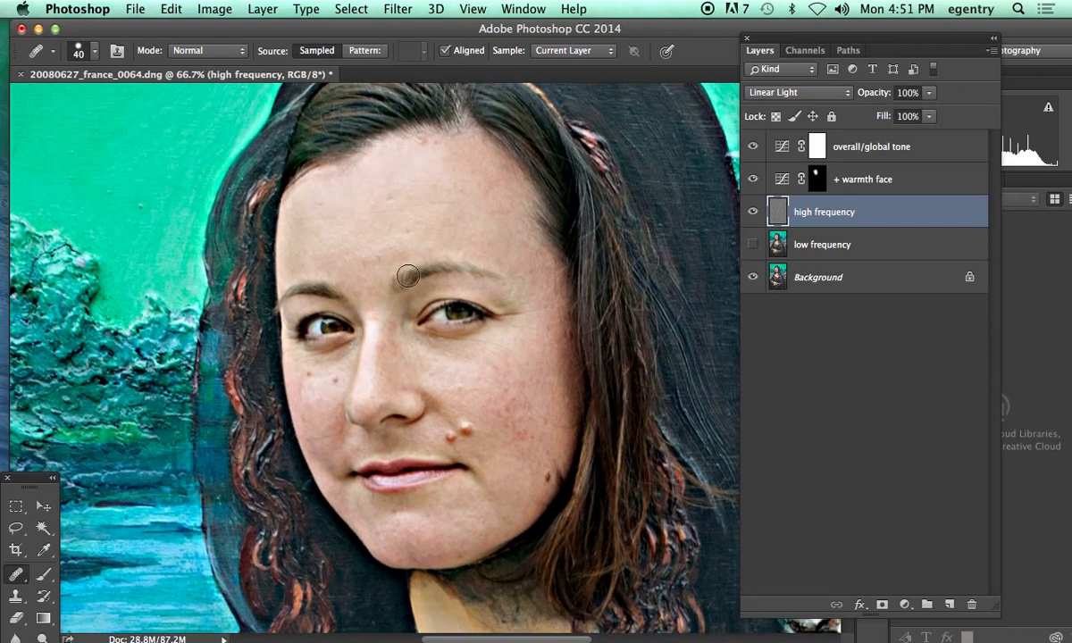
{"action": "left_click", "coordinate": [751, 244]}
{"action": "left_click", "coordinate": [751, 244]}
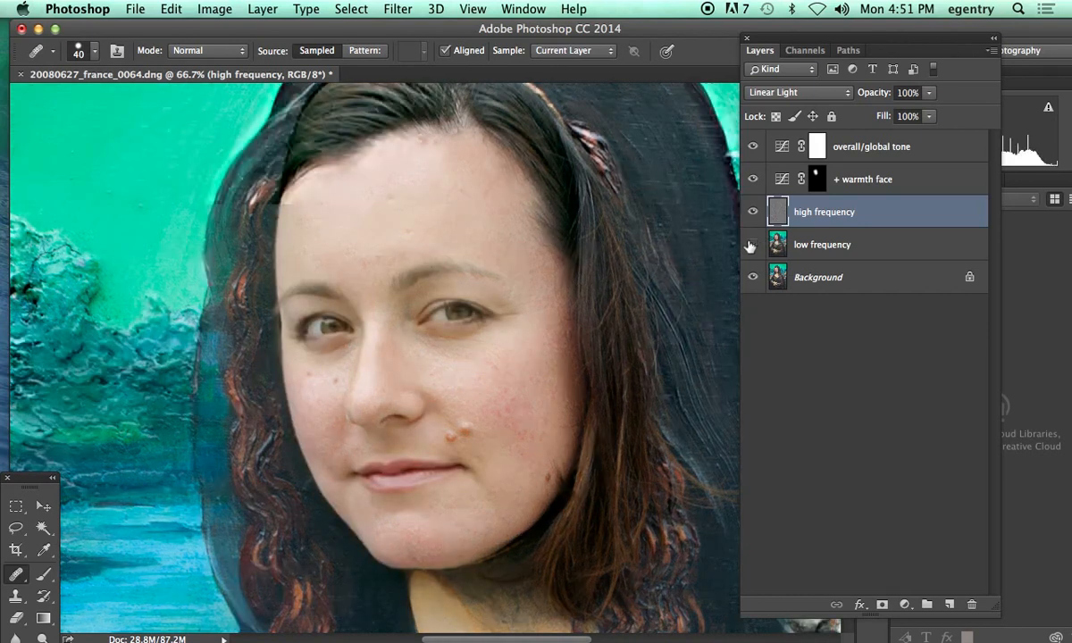
{"action": "left_click", "coordinate": [752, 245]}
{"action": "left_click", "coordinate": [751, 245]}
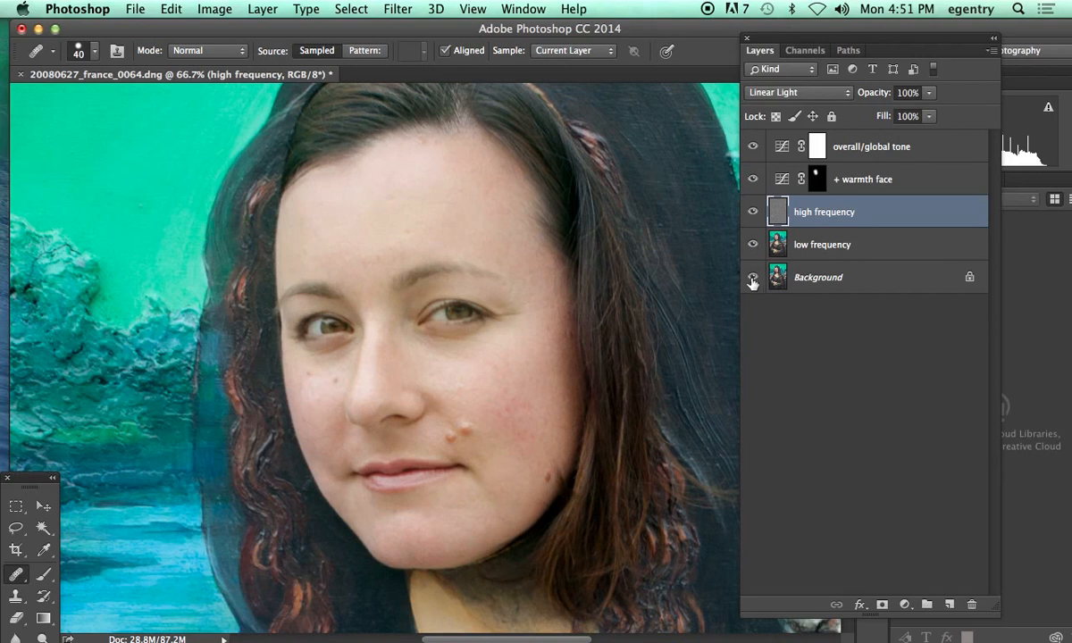
- Compare the Background layer alone with the high and low frequency layers shown over it, keeping both tone adjustment layers hidden
{"action": "left_click", "coordinate": [752, 279], "text": "alt"}
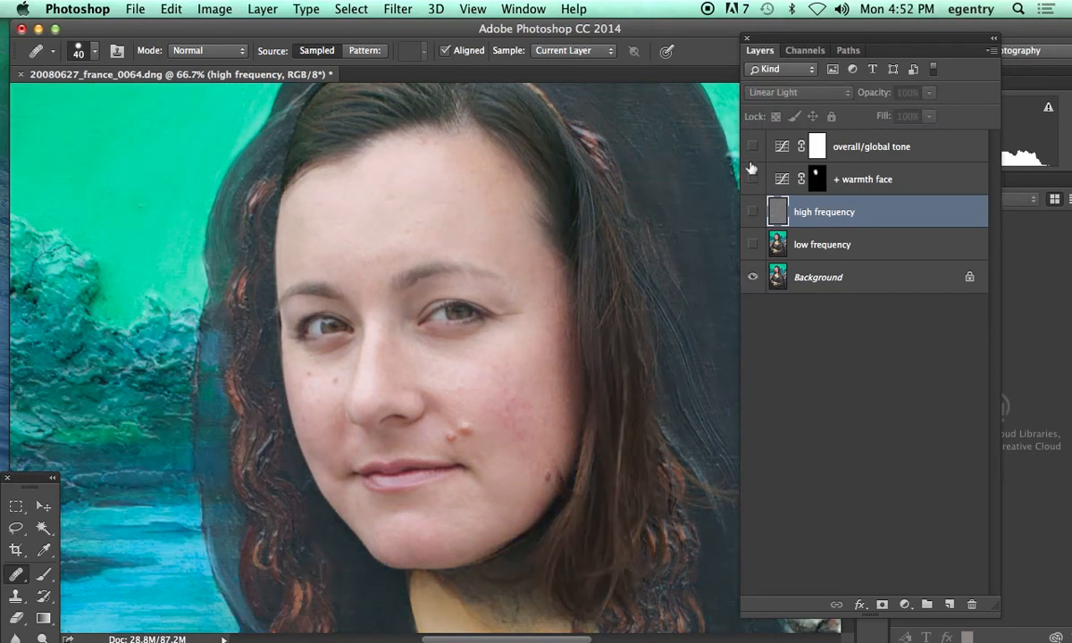
{"action": "left_click", "coordinate": [752, 211]}
{"action": "left_click", "coordinate": [752, 244]}
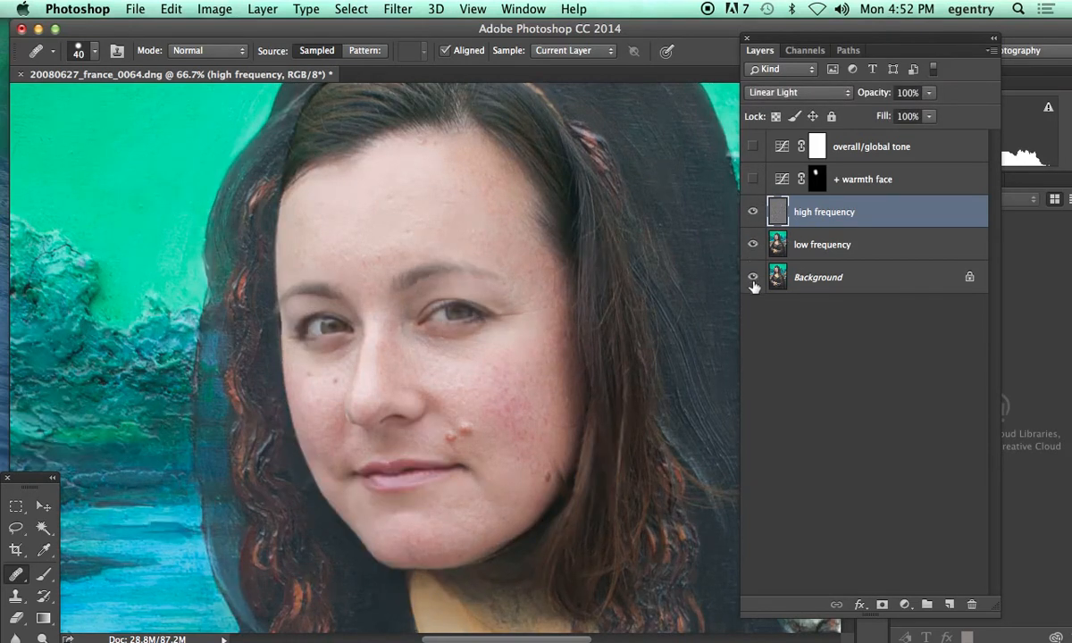
{"action": "left_click", "coordinate": [752, 280], "text": "alt"}
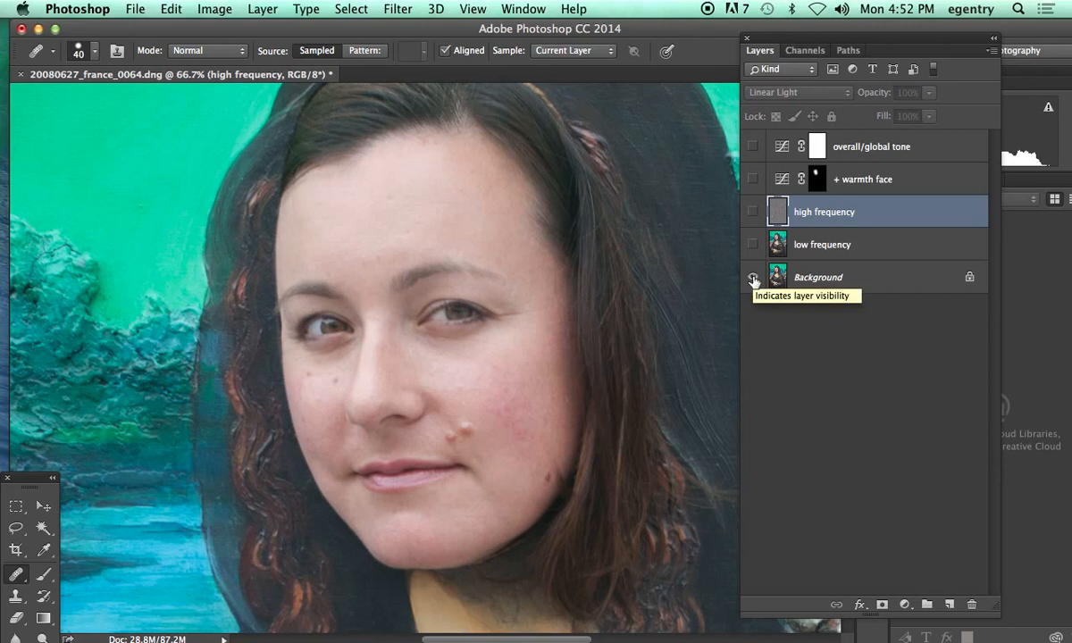
{"action": "left_click", "coordinate": [753, 244]}
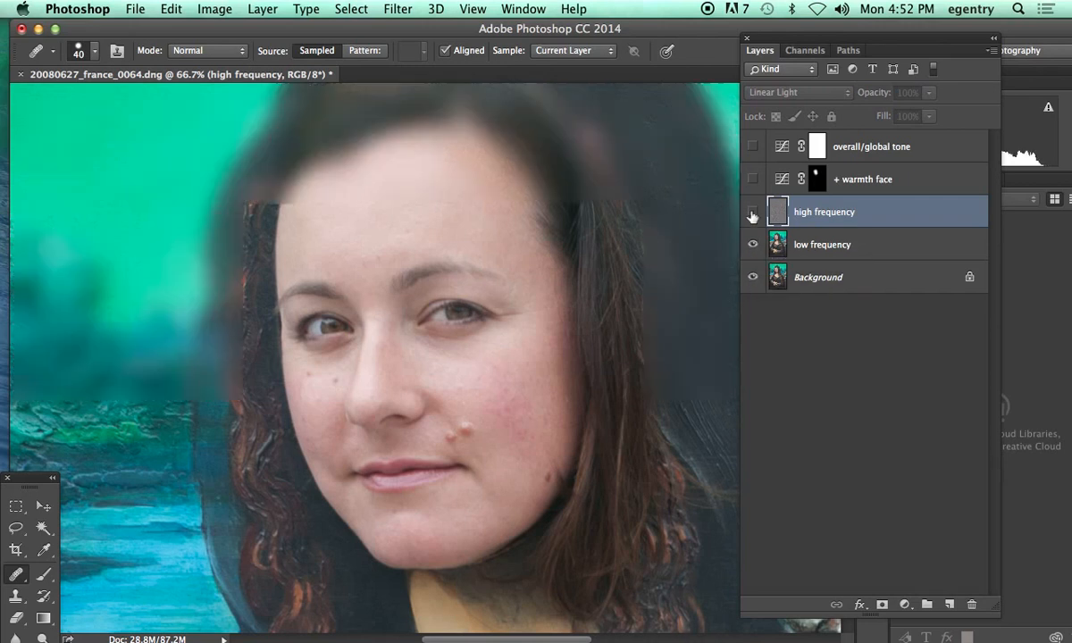
{"action": "left_click", "coordinate": [753, 211]}
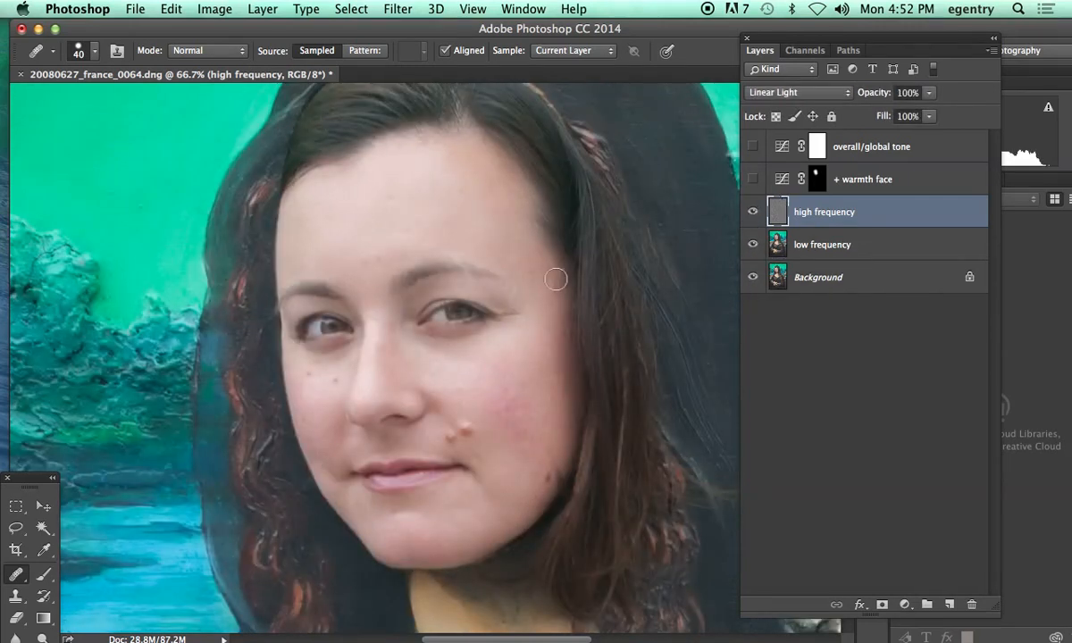
- Move the floating toolbox up over the canvas and heal the crease at the eye's outer corner on the high frequency layer with a 9 px brush
{"action": "left_click", "coordinate": [376, 306]}
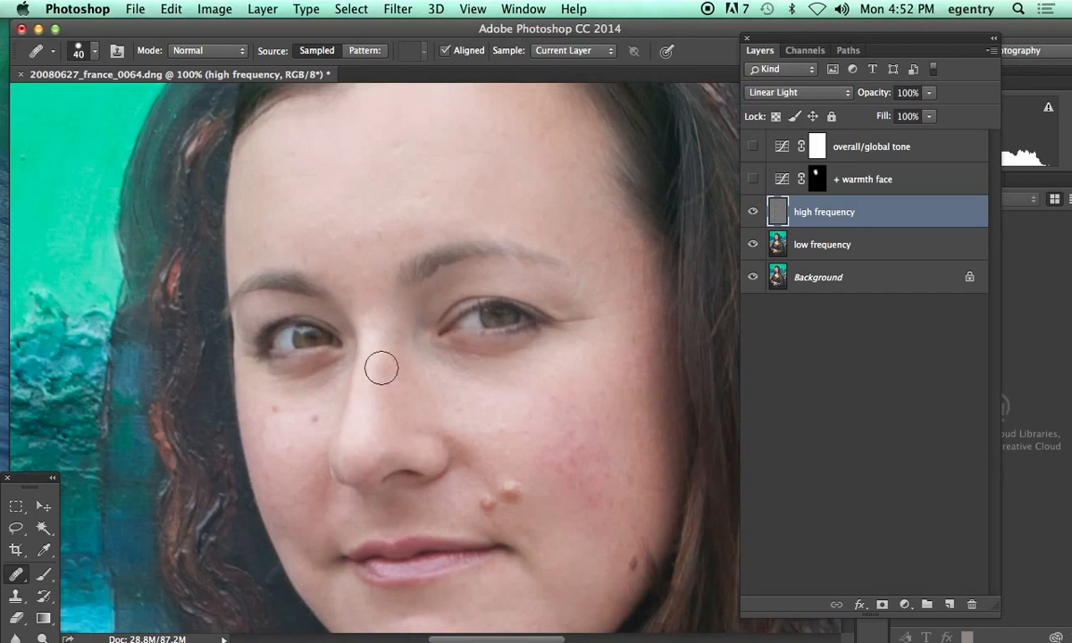
{"action": "left_click_drag", "start_coordinate": [31, 482], "coordinate": [66, 130]}
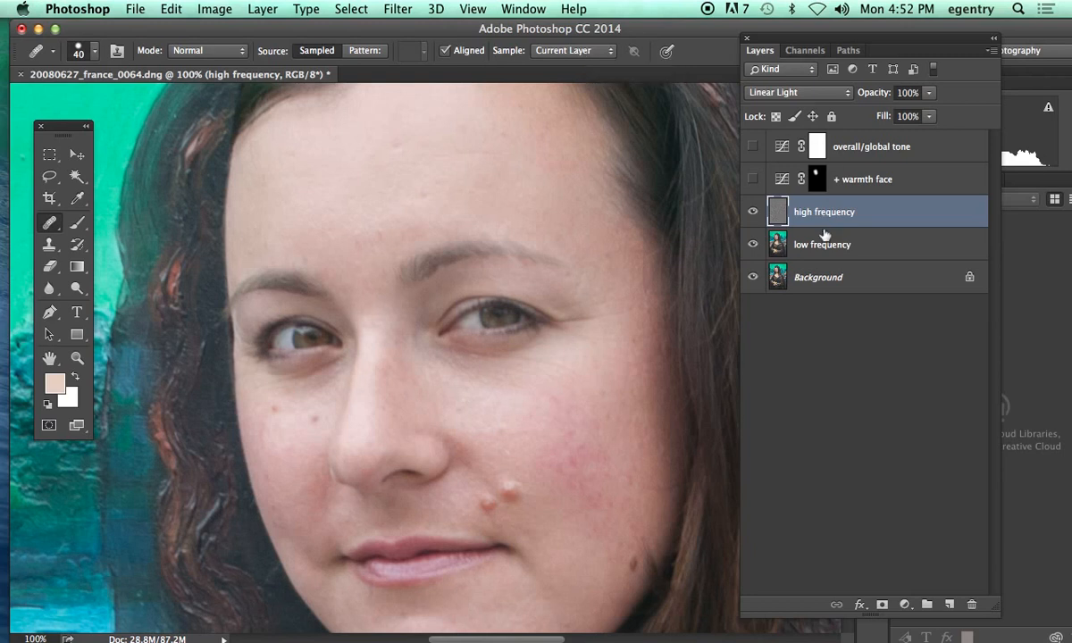
{"action": "left_click", "coordinate": [553, 315], "text": "super"}
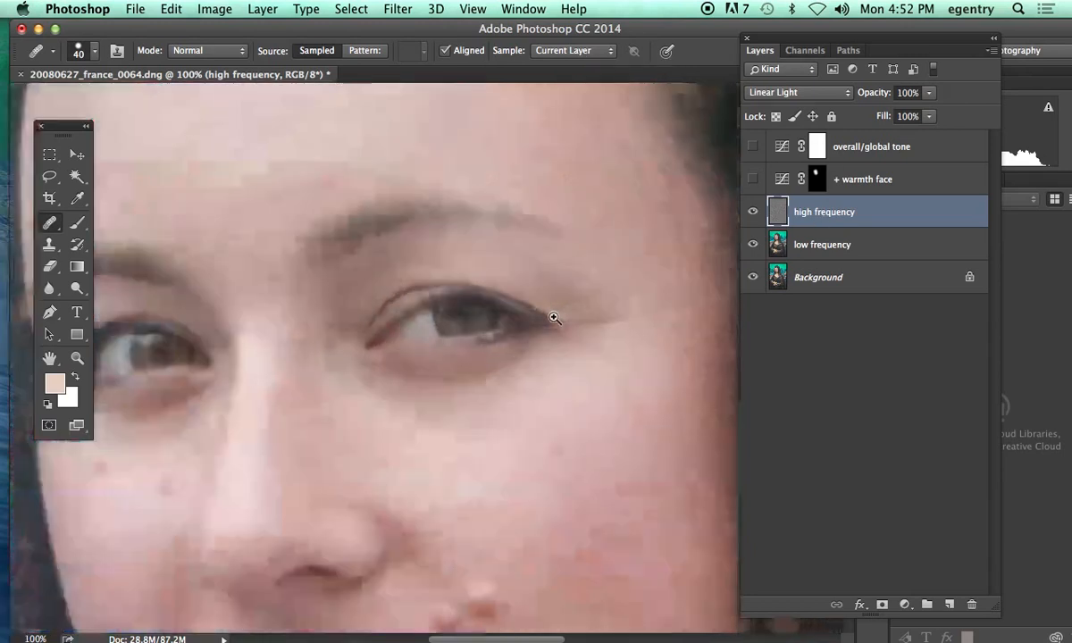
{"action": "left_click", "coordinate": [553, 316], "text": "super"}
{"action": "left_click_drag", "start_coordinate": [569, 319], "coordinate": [518, 295]}
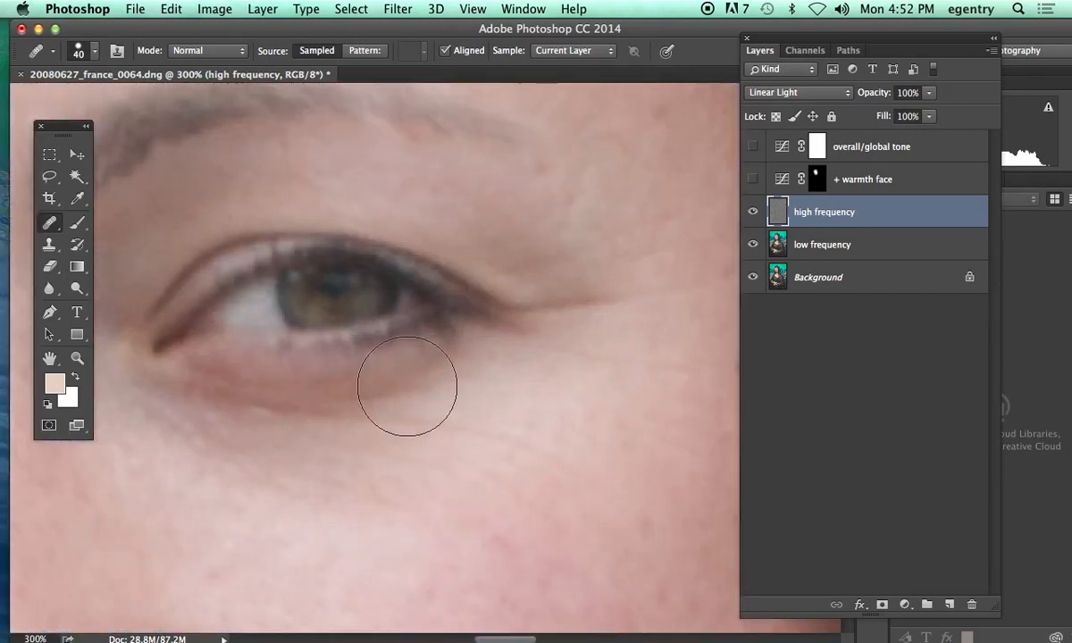
{"action": "key", "text": "bracketleft"}
{"action": "key", "text": "bracketleft"}
{"action": "key", "text": "bracketleft"}
{"action": "key", "text": "bracketleft"}
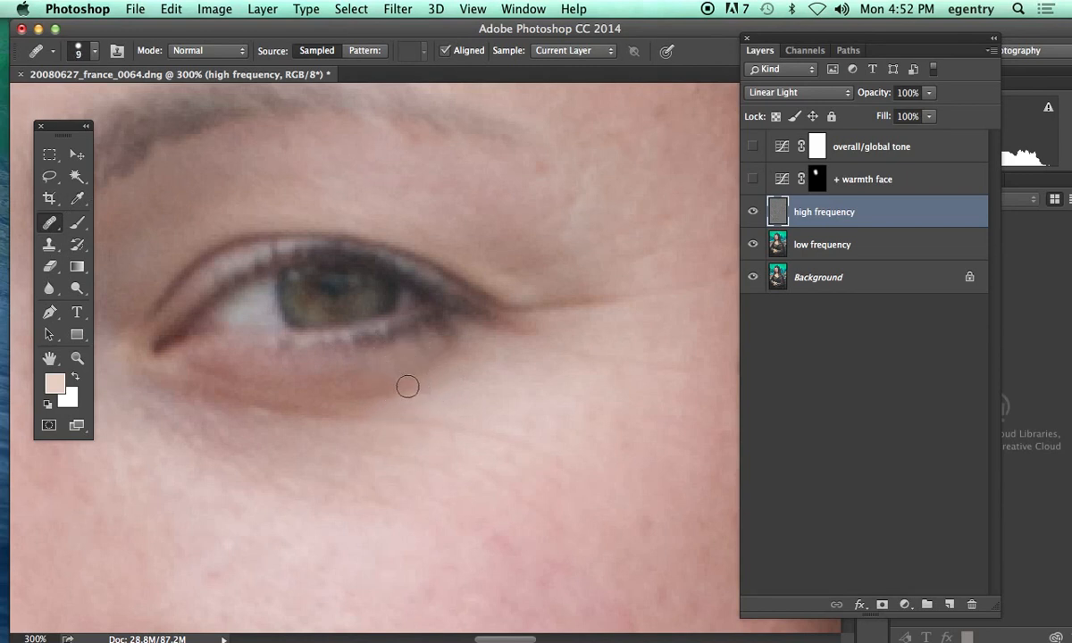
{"action": "left_click_drag", "start_coordinate": [530, 312], "coordinate": [612, 298]}
{"action": "left_click", "coordinate": [594, 382], "text": "alt"}
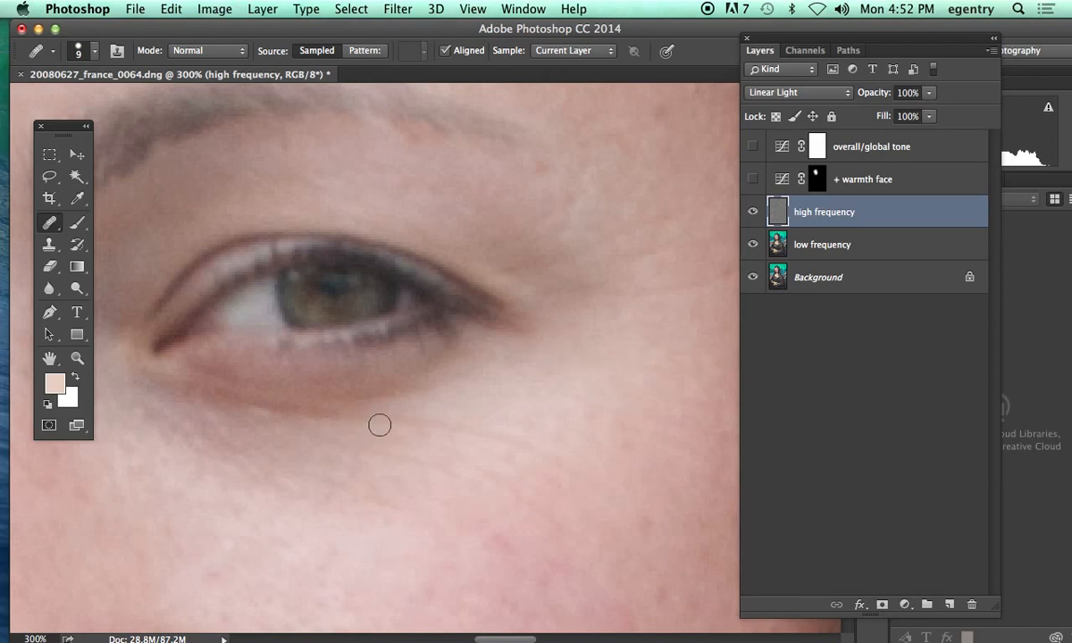
- Try to heal the moles near the mouth corner with the brush enlarged to 40 px, and revert the history to before those strokes
{"action": "scroll", "coordinate": [494, 406], "scroll_direction": "down", "scroll_amount": 4}
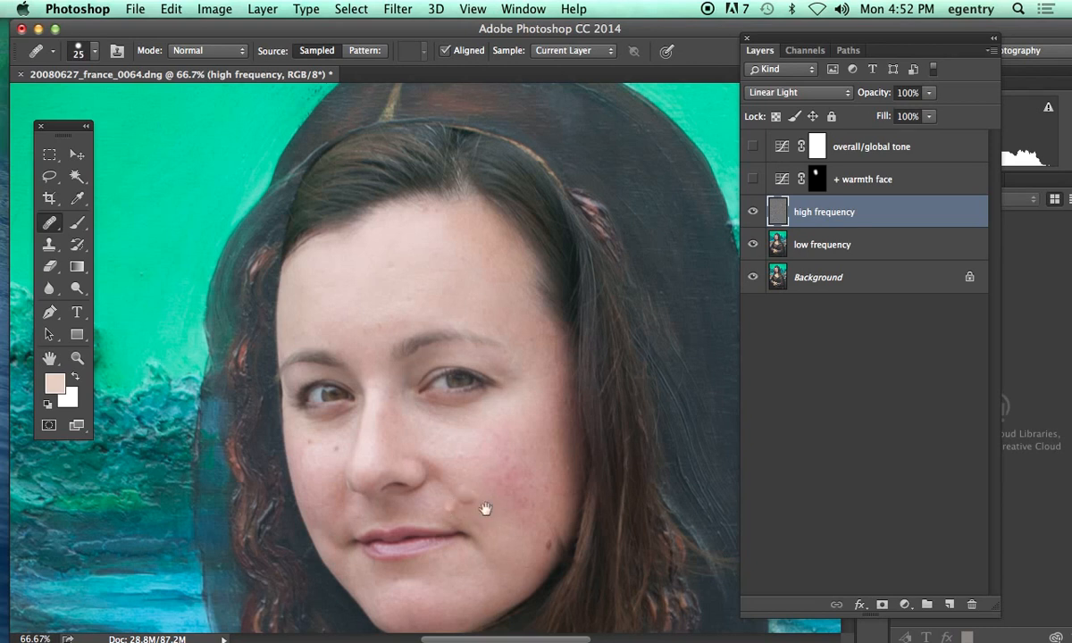
{"action": "scroll", "coordinate": [481, 509], "scroll_direction": "up", "scroll_amount": 2}
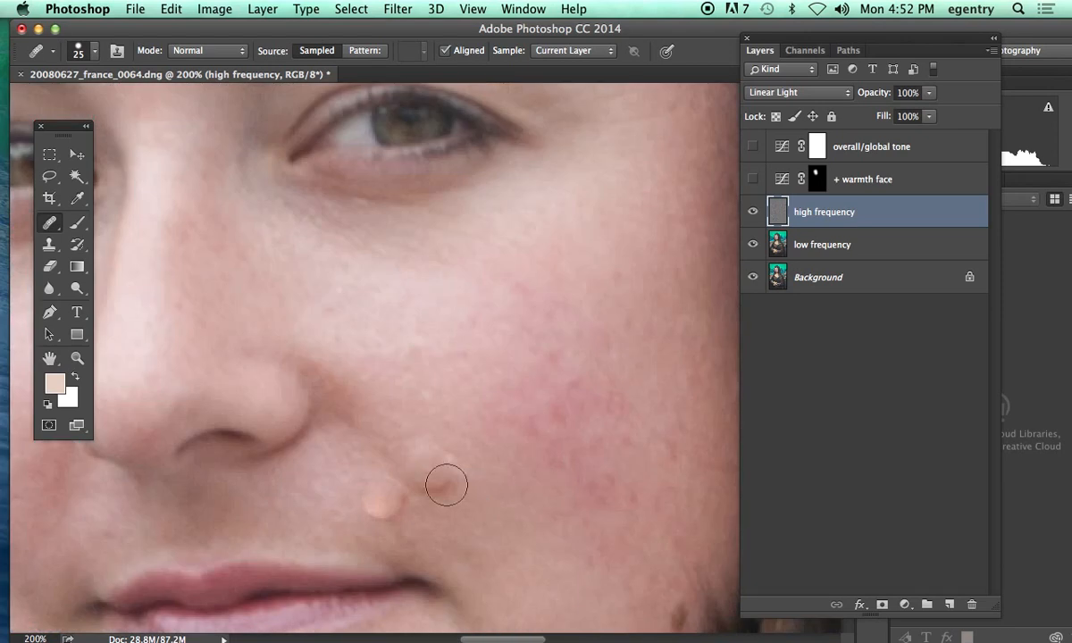
{"action": "left_click", "coordinate": [453, 484]}
{"action": "key", "text": "bracketright"}
{"action": "key", "text": "bracketright"}
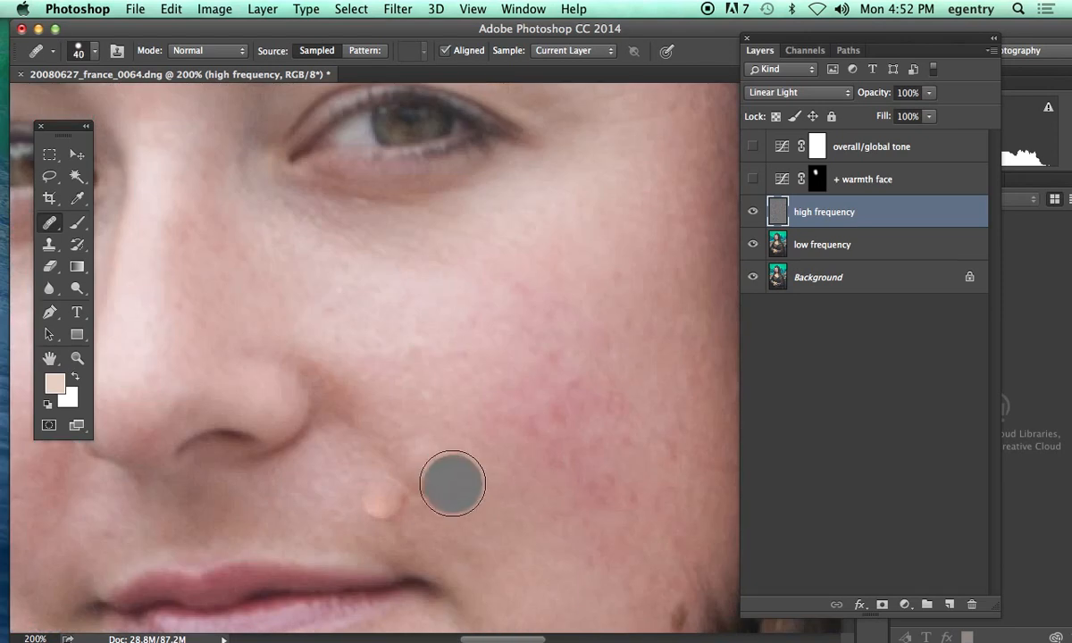
{"action": "left_click", "coordinate": [522, 9]}
{"action": "left_click", "coordinate": [534, 287]}
{"action": "left_click", "coordinate": [755, 215]}
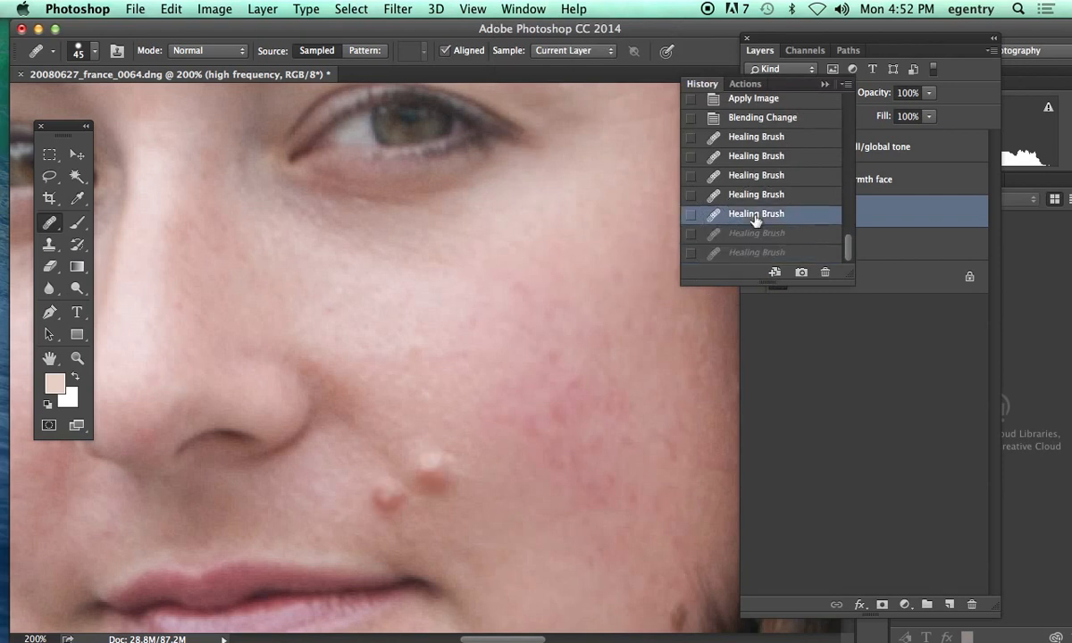
- Heal both moles near the mouth corner on the high frequency layer using sampled cheek skin and a 45 px brush, and collapse the History panel
{"action": "left_click", "coordinate": [483, 500]}
{"action": "left_click", "coordinate": [443, 474]}
{"action": "left_click", "coordinate": [469, 538]}
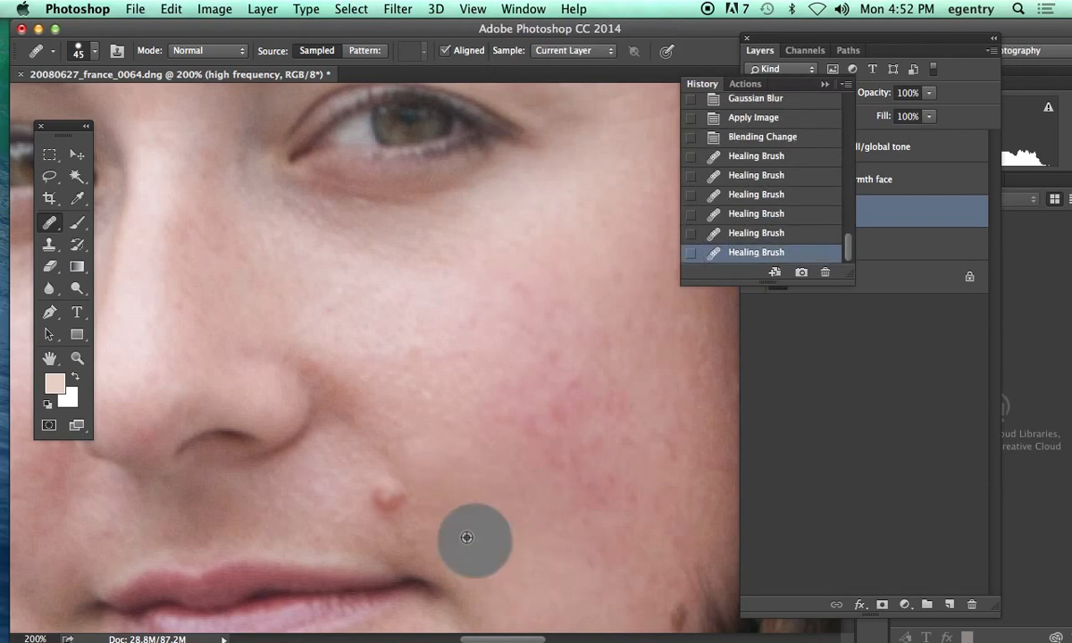
{"action": "left_click", "coordinate": [394, 499]}
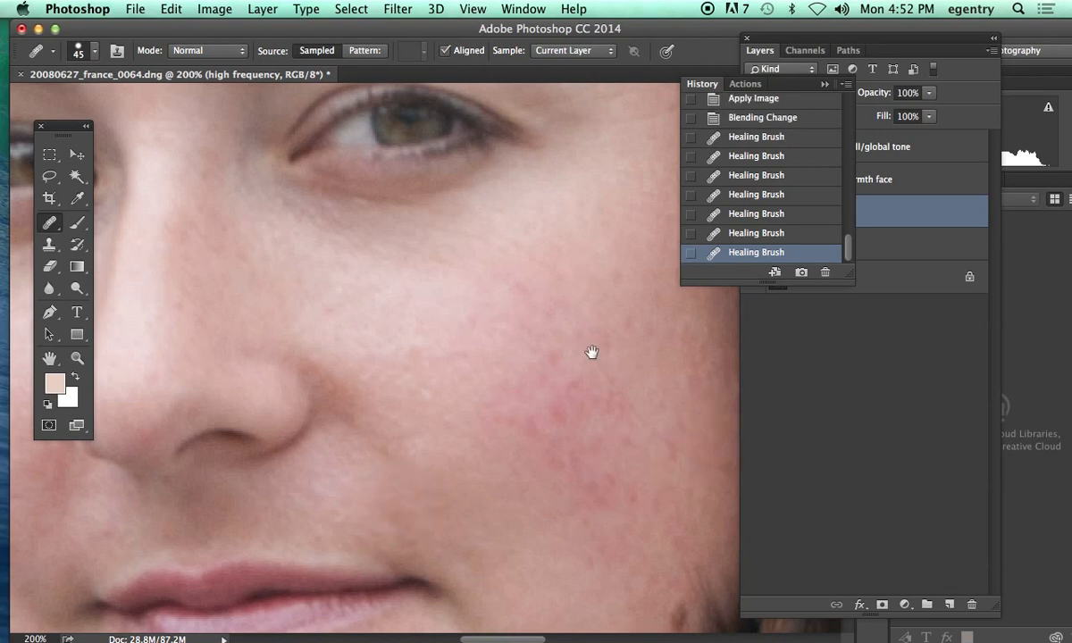
{"action": "left_click_drag", "start_coordinate": [595, 354], "coordinate": [571, 358]}
{"action": "left_click", "coordinate": [574, 358], "text": "alt+super"}
{"action": "left_click", "coordinate": [574, 358], "text": "alt+super"}
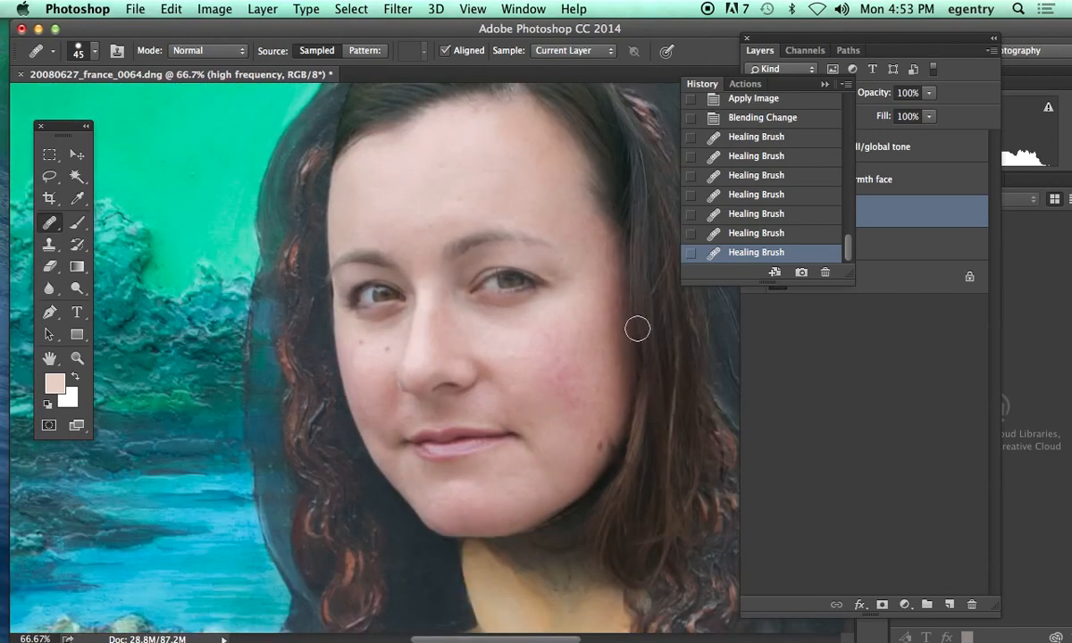
{"action": "left_click", "coordinate": [825, 85]}
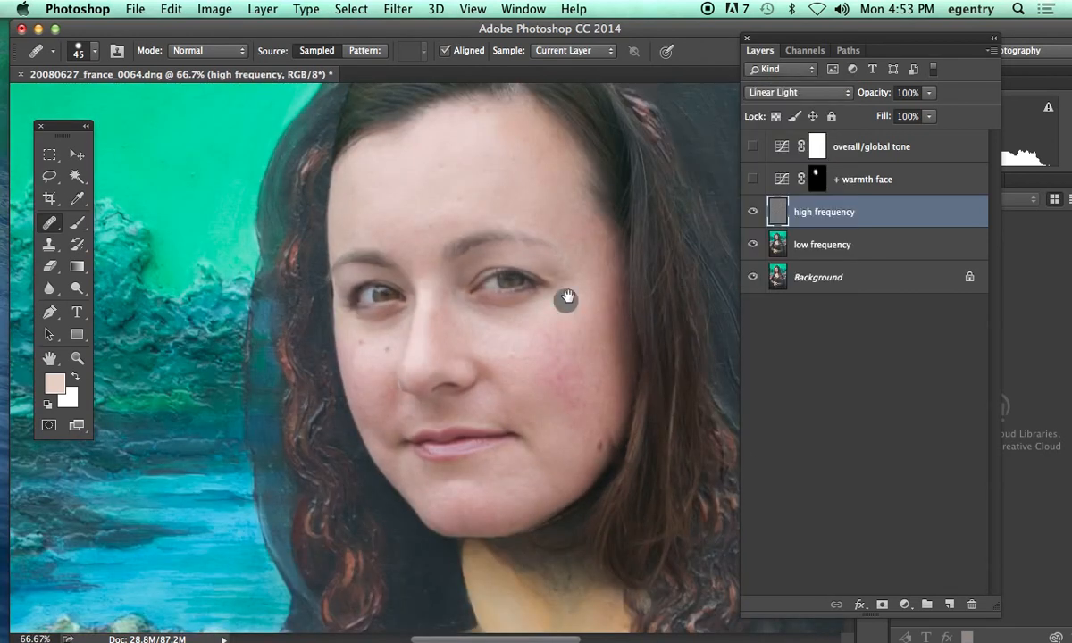
- Examine the skin texture and redness on the cheek at high magnification and at 100%
{"action": "left_click_drag", "start_coordinate": [531, 283], "coordinate": [476, 279]}
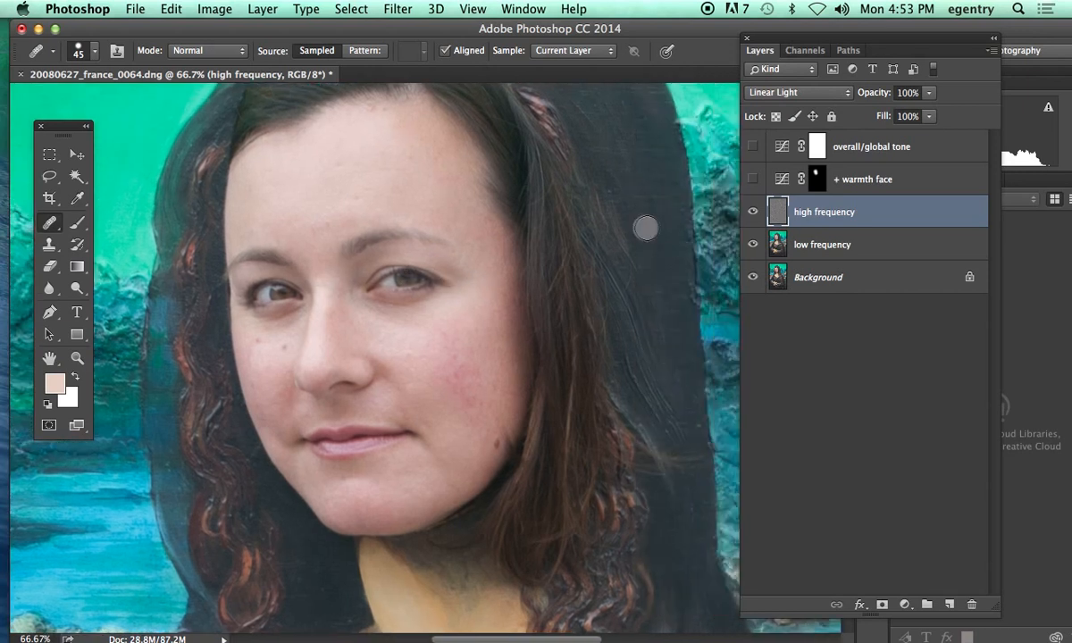
{"action": "left_click", "coordinate": [480, 375], "text": "super"}
{"action": "left_click", "coordinate": [477, 373], "text": "super"}
{"action": "left_click_drag", "start_coordinate": [452, 367], "coordinate": [592, 293]}
{"action": "left_click", "coordinate": [447, 385], "text": "alt"}
{"action": "left_click", "coordinate": [446, 385], "text": "alt"}
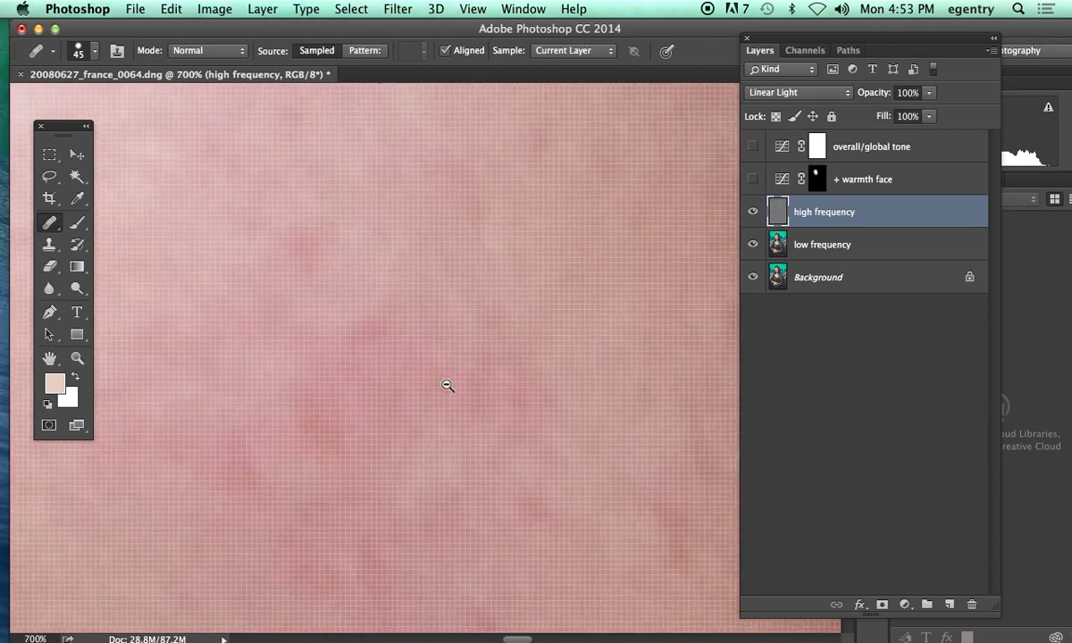
{"action": "left_click", "coordinate": [447, 385], "text": "alt"}
{"action": "left_click", "coordinate": [447, 385], "text": "alt"}
{"action": "left_click", "coordinate": [446, 385], "text": "alt"}
{"action": "left_click", "coordinate": [447, 385], "text": "alt"}
{"action": "left_click", "coordinate": [447, 385], "text": "alt"}
{"action": "left_click", "coordinate": [446, 385], "text": "alt"}
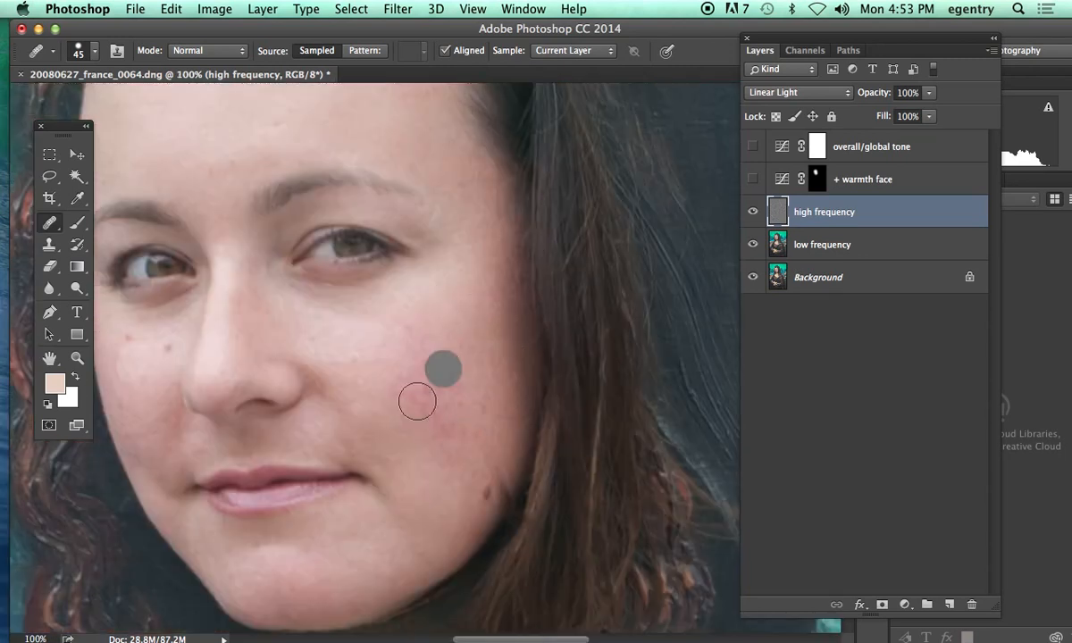
- Heal the redness on the upper cheek of the low frequency layer with sampled skin, and reduce the Healing Brush size to 15 px
{"action": "left_click", "coordinate": [823, 245]}
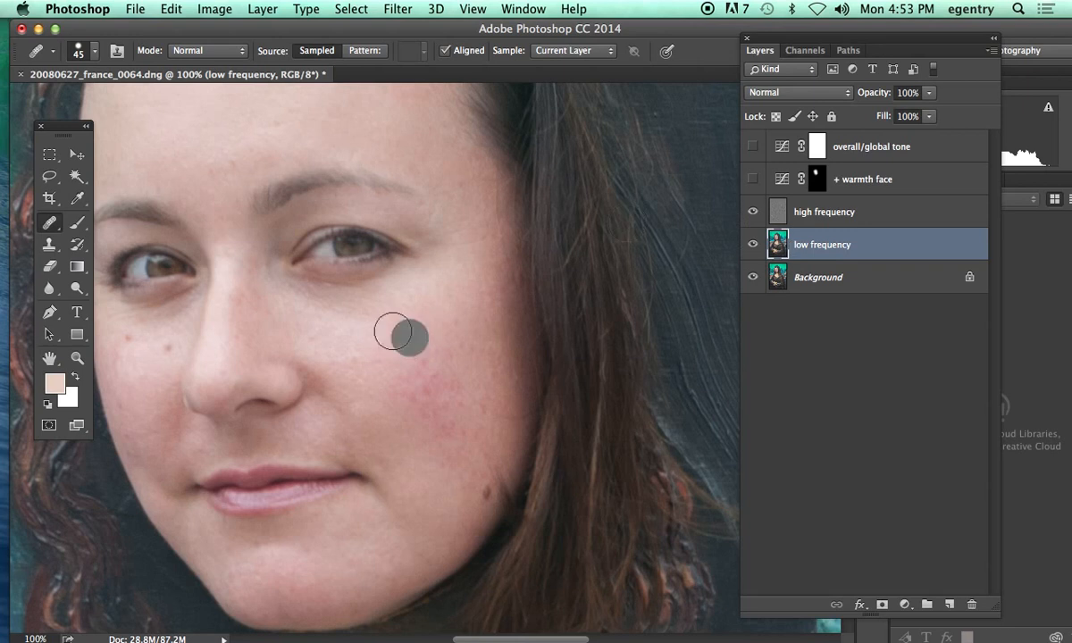
{"action": "left_click", "coordinate": [468, 352], "text": "alt"}
{"action": "left_click", "coordinate": [426, 351]}
{"action": "left_click", "coordinate": [409, 338]}
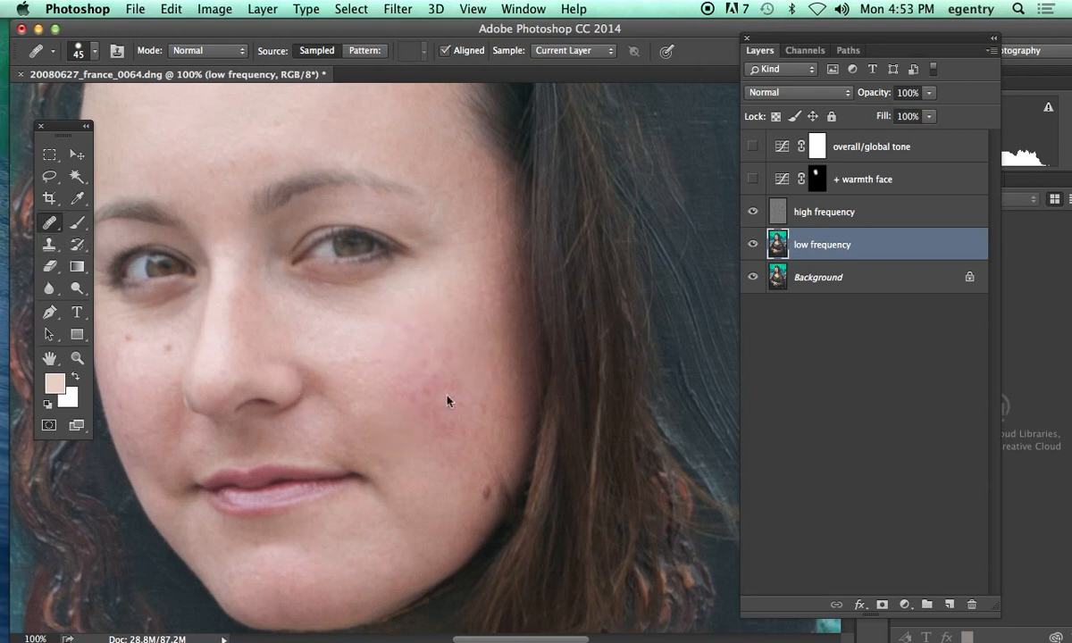
{"action": "left_click", "coordinate": [429, 374], "text": "ctrl"}
{"action": "key", "text": "bracketleft"}
{"action": "key", "text": "bracketleft"}
{"action": "key", "text": "bracketleft"}
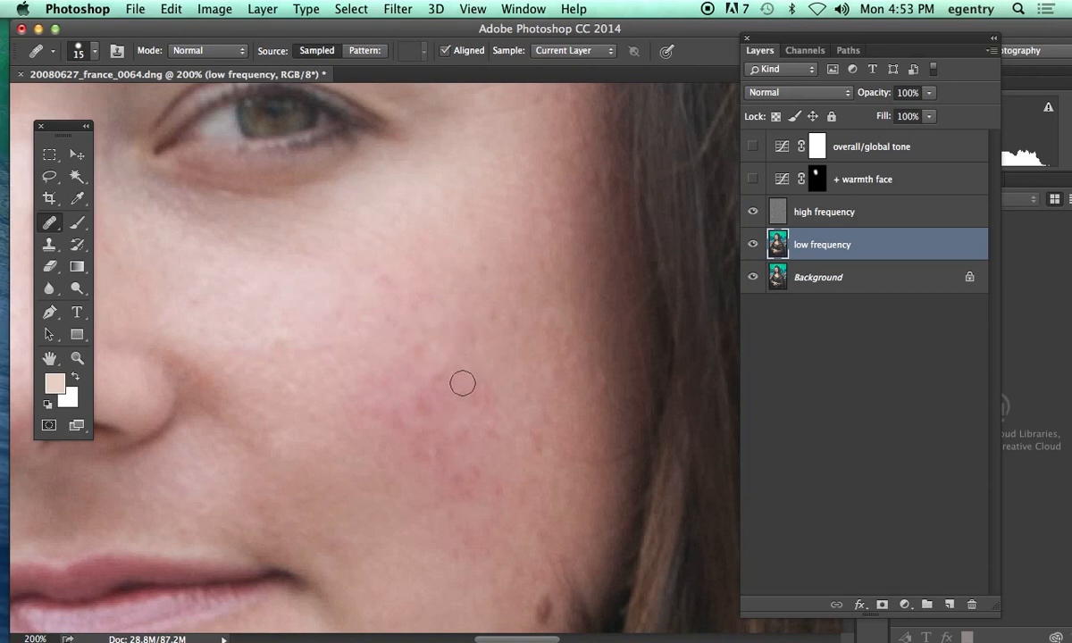
- Switch to the Clone Stamp tool and lower its brush hardness to 14%
{"action": "left_click", "coordinate": [49, 243]}
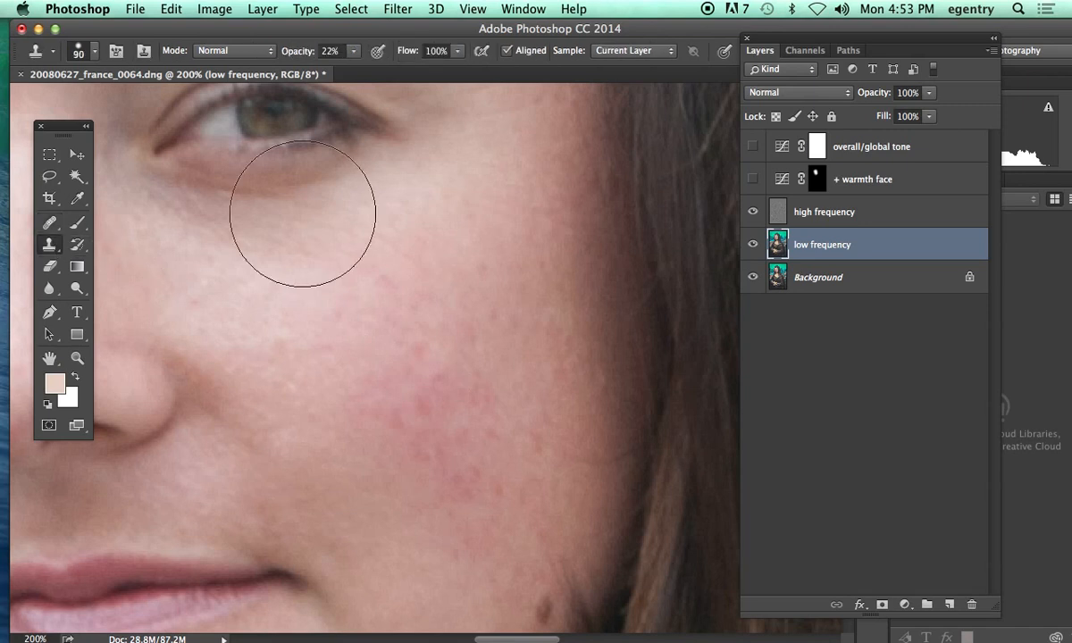
{"action": "left_click", "coordinate": [93, 52]}
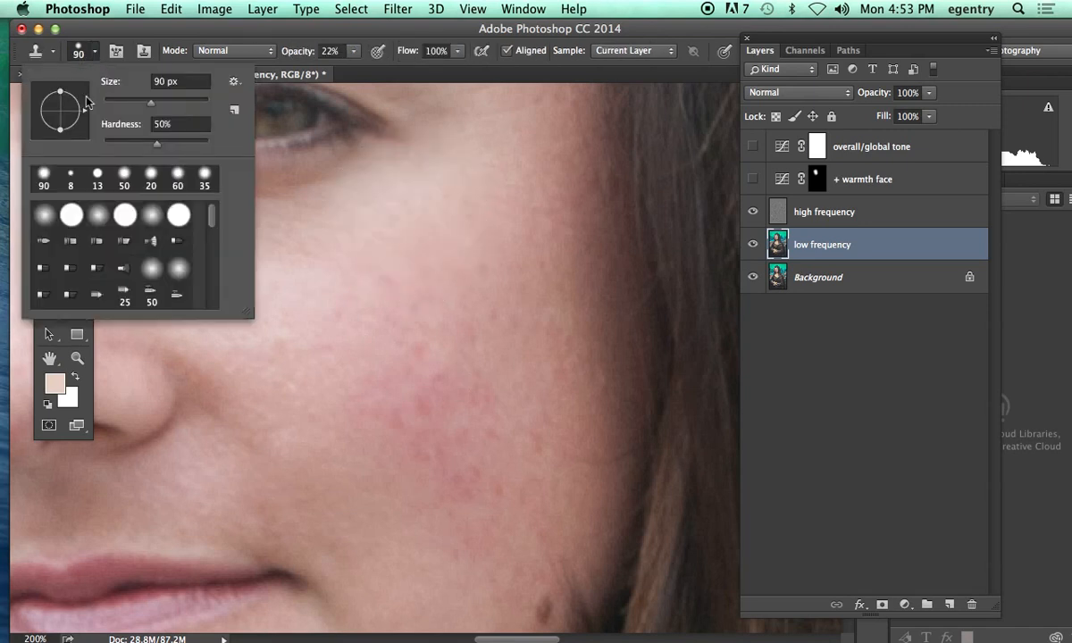
{"action": "left_click_drag", "start_coordinate": [188, 141], "coordinate": [119, 147]}
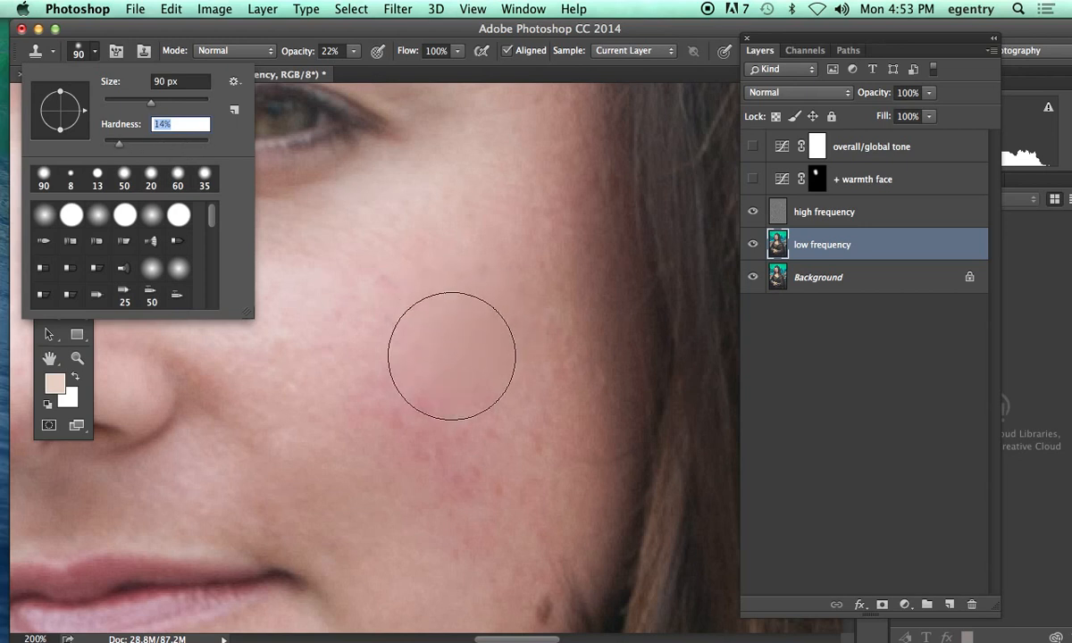
- Reduce the Clone Stamp to 40 px and clone sampled skin over the cheek redness on the low frequency layer at 22% opacity
{"action": "left_click", "coordinate": [447, 342], "text": "alt"}
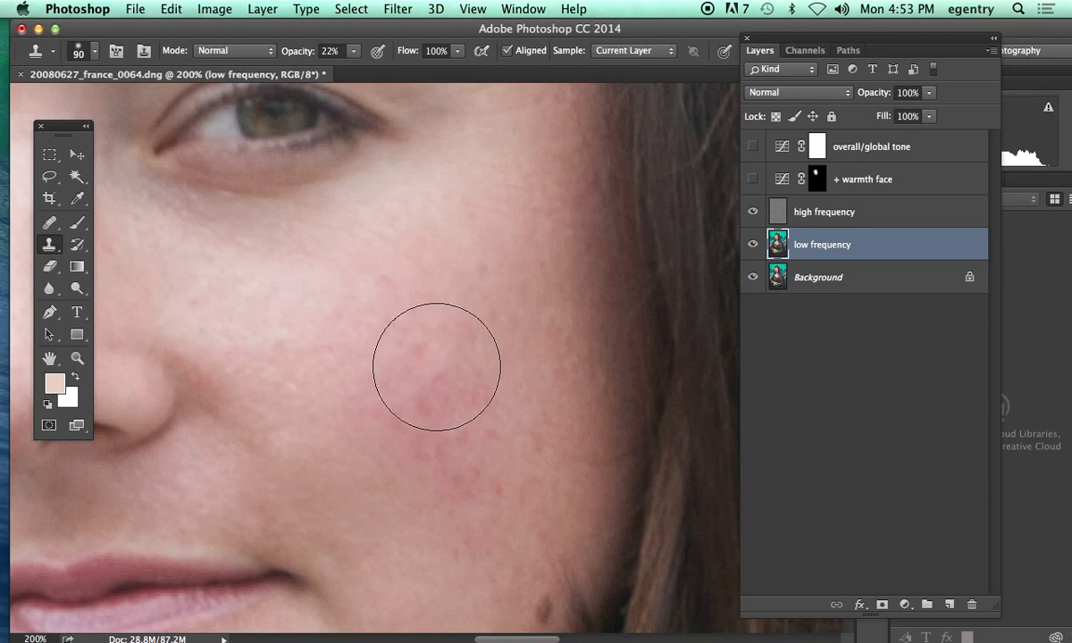
{"action": "key", "text": "bracketleft"}
{"action": "key", "text": "bracketleft"}
{"action": "key", "text": "bracketleft"}
{"action": "key", "text": "bracketleft"}
{"action": "key", "text": "bracketleft"}
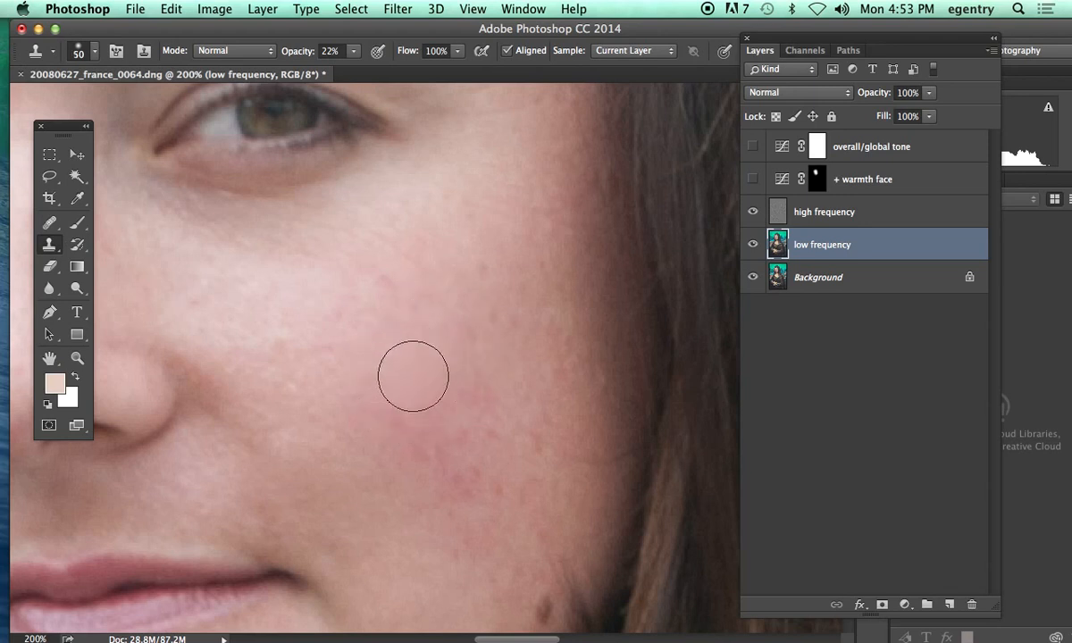
{"action": "left_click", "coordinate": [376, 344], "text": "alt"}
{"action": "left_click_drag", "start_coordinate": [419, 352], "coordinate": [396, 339]}
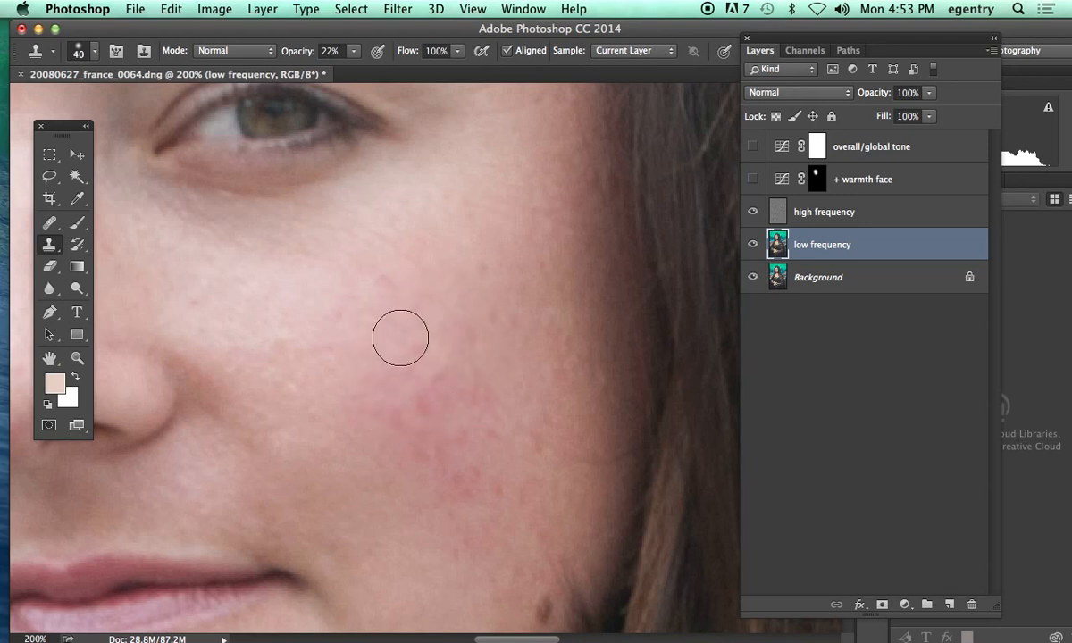
{"action": "left_click_drag", "start_coordinate": [379, 270], "coordinate": [464, 282]}
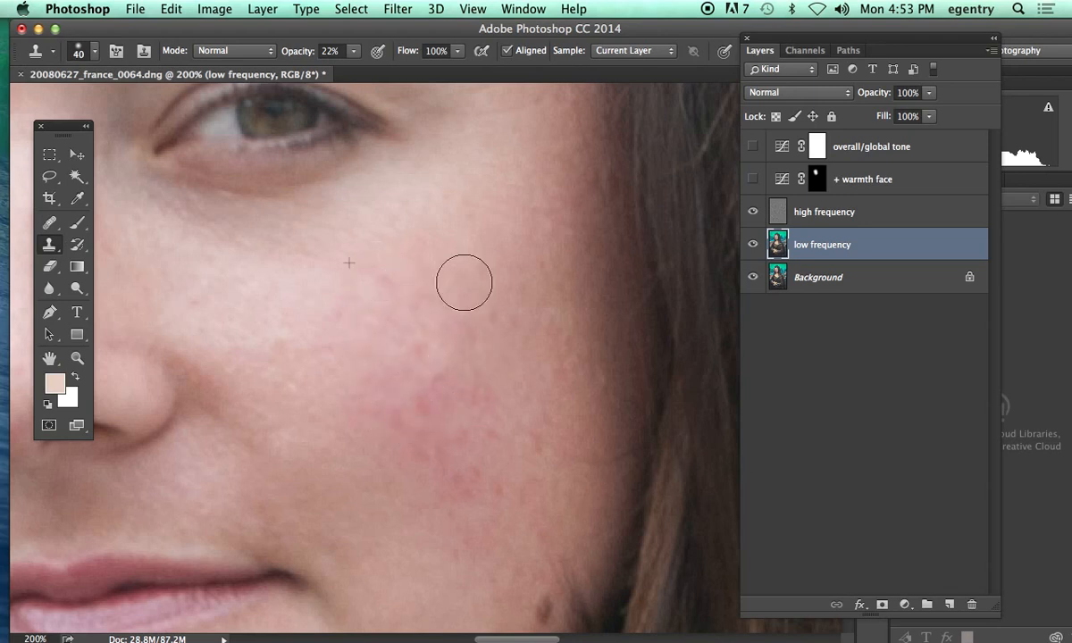
- Try cloning sampled skin over the cheek redness at 100% opacity, and undo the last stroke
{"action": "left_click", "coordinate": [354, 51]}
{"action": "left_click_drag", "start_coordinate": [337, 69], "coordinate": [498, 83]}
{"action": "left_click", "coordinate": [400, 352]}
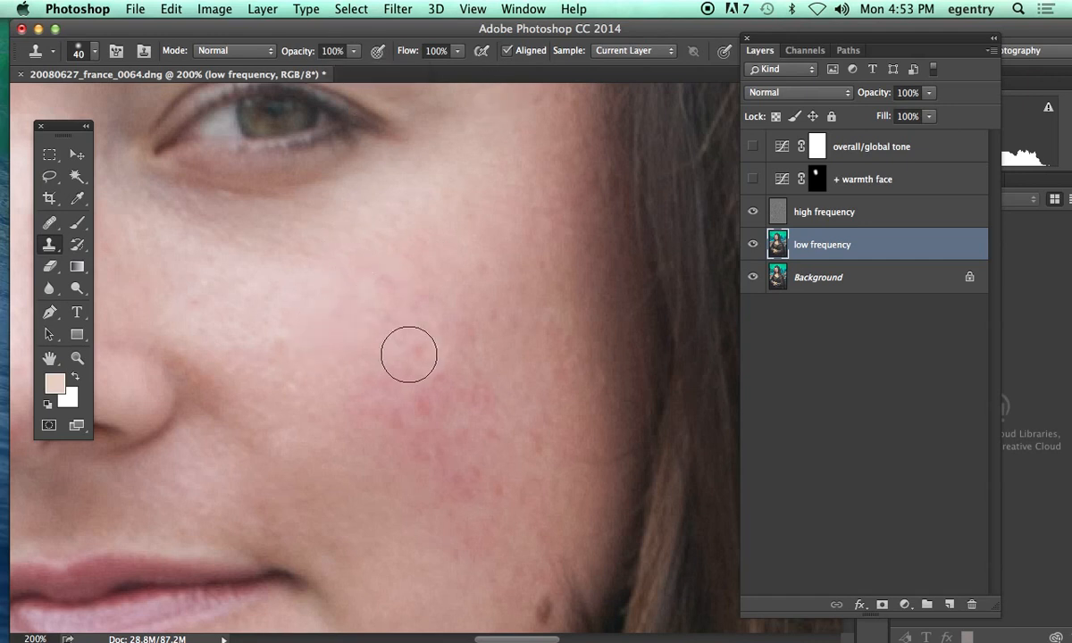
{"action": "left_click_drag", "start_coordinate": [376, 354], "coordinate": [424, 352]}
{"action": "left_click_drag", "start_coordinate": [402, 312], "coordinate": [338, 299]}
{"action": "mouse_move", "coordinate": [407, 446]}
{"action": "left_mouse_down"}
{"action": "mouse_move", "coordinate": [452, 476]}
{"action": "mouse_move", "coordinate": [499, 474]}
{"action": "mouse_move", "coordinate": [359, 450]}
{"action": "mouse_move", "coordinate": [317, 460]}
{"action": "left_mouse_up"}
{"action": "left_click", "coordinate": [344, 502], "text": "alt"}
{"action": "key", "text": "super+z"}
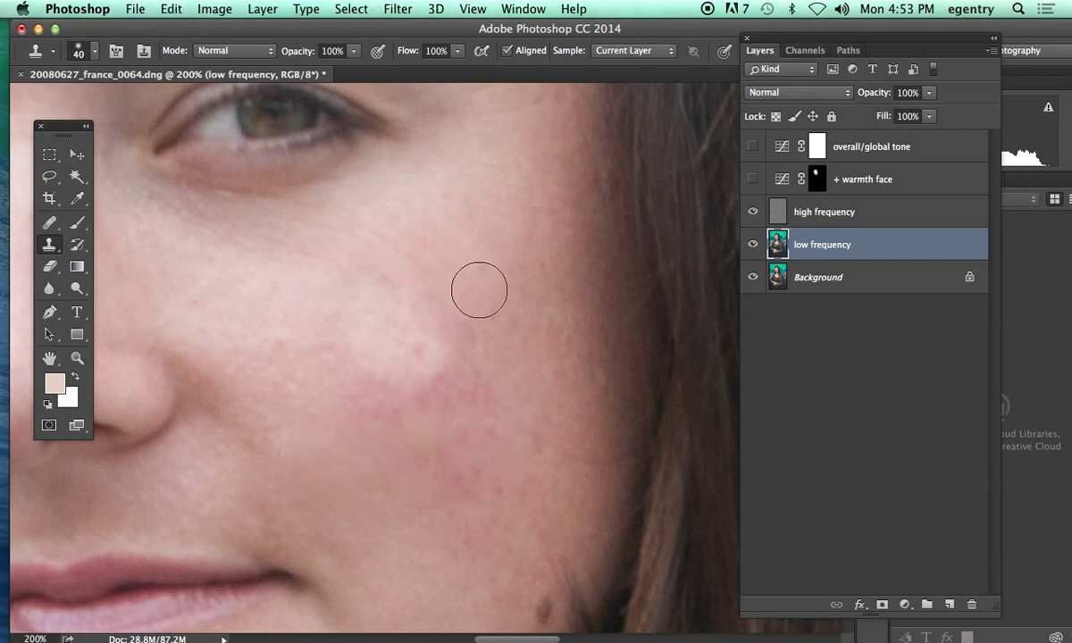
- Set the Clone Stamp to 76% opacity and 80 px, and try cloning skin sampled below the eye over the cheek redness
{"action": "left_click", "coordinate": [354, 51]}
{"action": "left_click_drag", "start_coordinate": [314, 71], "coordinate": [309, 70]}
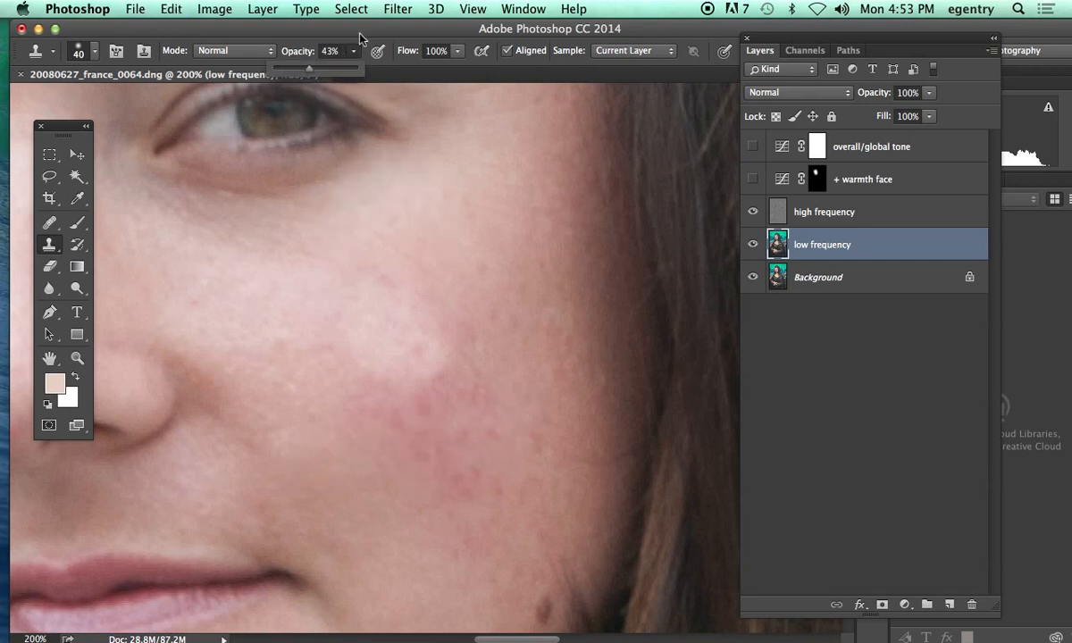
{"action": "left_click", "coordinate": [495, 322]}
{"action": "key", "text": "bracketright"}
{"action": "key", "text": "bracketright"}
{"action": "key", "text": "bracketright"}
{"action": "key", "text": "bracketright"}
{"action": "left_click", "coordinate": [460, 226], "text": "alt"}
{"action": "mouse_move", "coordinate": [466, 401]}
{"action": "left_mouse_down"}
{"action": "mouse_move", "coordinate": [448, 319]}
{"action": "mouse_move", "coordinate": [500, 367]}
{"action": "mouse_move", "coordinate": [451, 256]}
{"action": "left_mouse_up"}
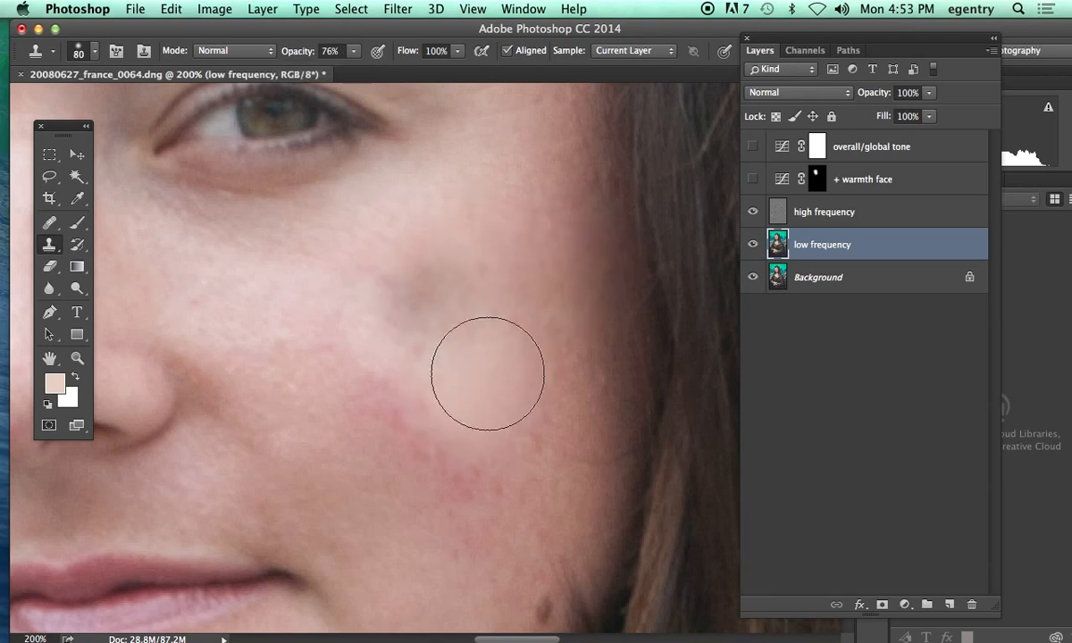
- Show the History panel and revert the image to an earlier Clone Stamp state, before the heavy cheek strokes
{"action": "left_click", "coordinate": [520, 9]}
{"action": "left_click", "coordinate": [536, 288]}
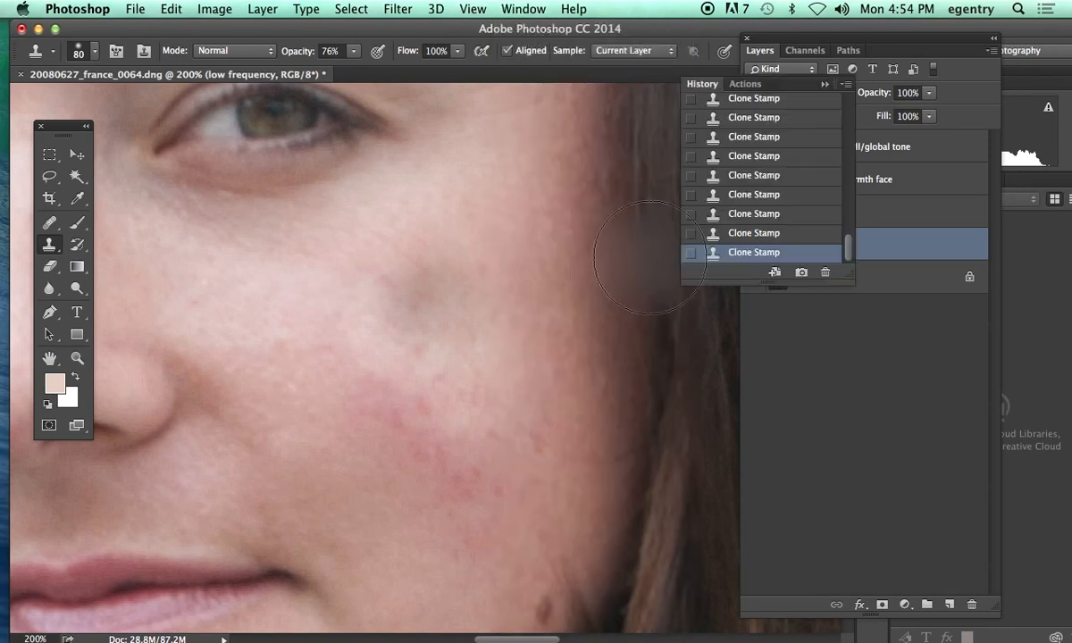
{"action": "left_click", "coordinate": [755, 175]}
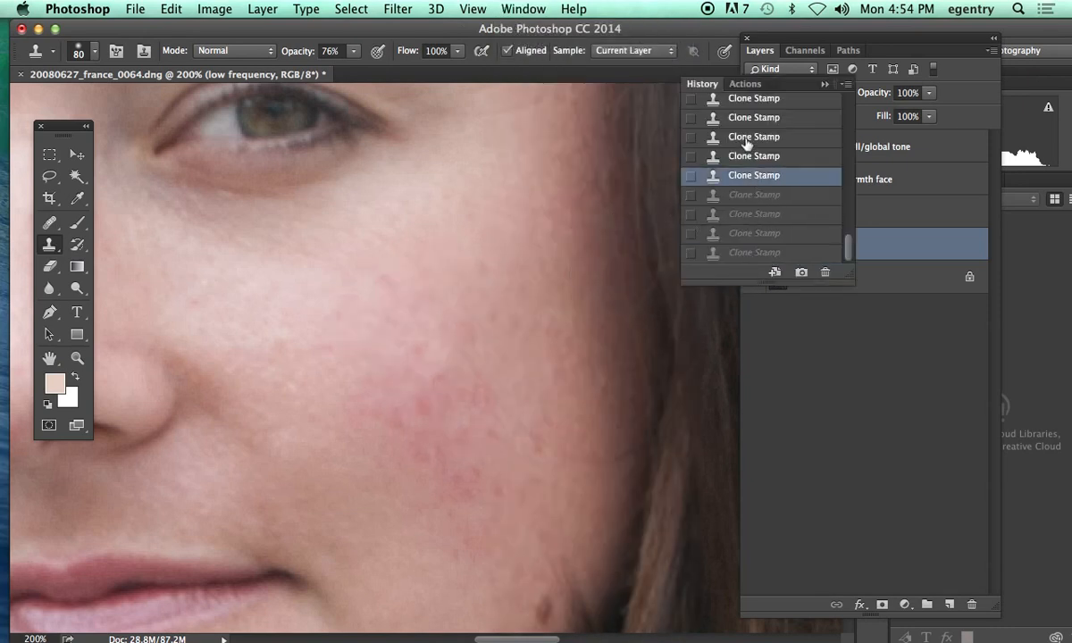
{"action": "left_click", "coordinate": [750, 136]}
{"action": "left_click", "coordinate": [739, 117]}
{"action": "left_click", "coordinate": [734, 100]}
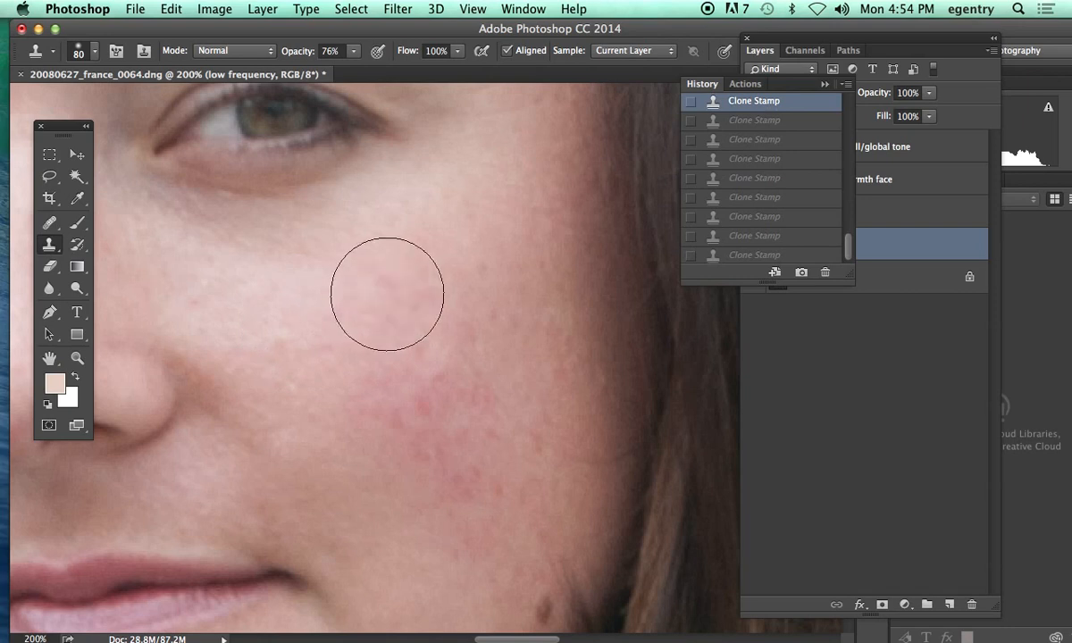
- Clone skin sampled from the lower cheek over the reddened middle of the cheek
{"action": "left_click", "coordinate": [388, 287]}
{"action": "left_click", "coordinate": [459, 561], "text": "alt"}
{"action": "mouse_move", "coordinate": [455, 481]}
{"action": "left_mouse_down"}
{"action": "mouse_move", "coordinate": [472, 490]}
{"action": "mouse_move", "coordinate": [375, 417]}
{"action": "left_mouse_up"}
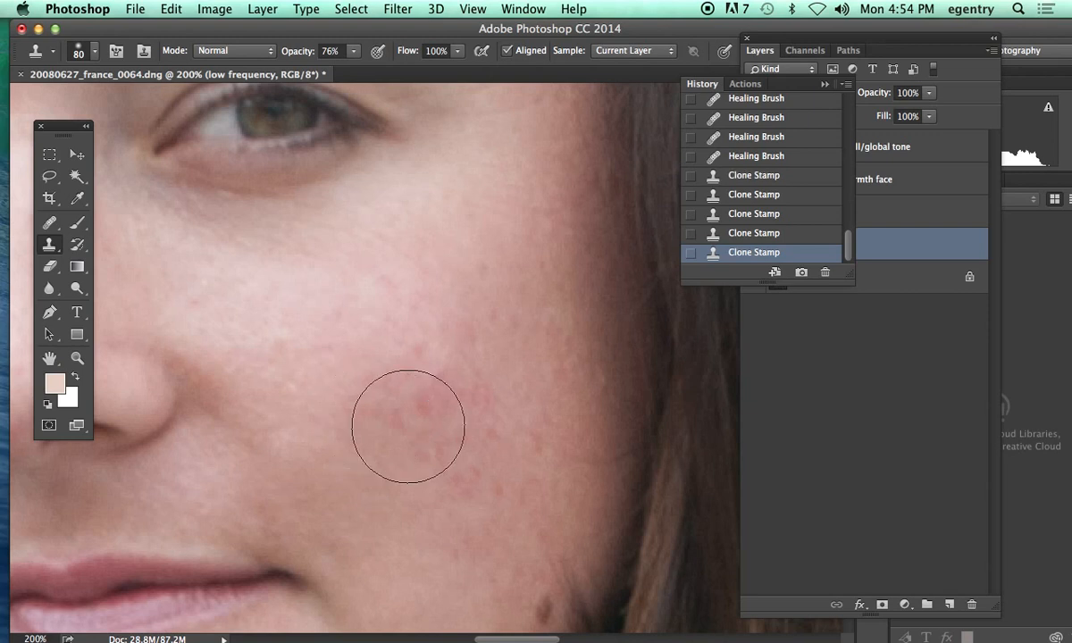
- Try cloning skin sampled from the outer and upper cheek over the redness, and undo the strokes
{"action": "left_click", "coordinate": [556, 377], "text": "alt"}
{"action": "mouse_move", "coordinate": [520, 419]}
{"action": "left_mouse_down"}
{"action": "mouse_move", "coordinate": [456, 376]}
{"action": "mouse_move", "coordinate": [420, 366]}
{"action": "left_mouse_up"}
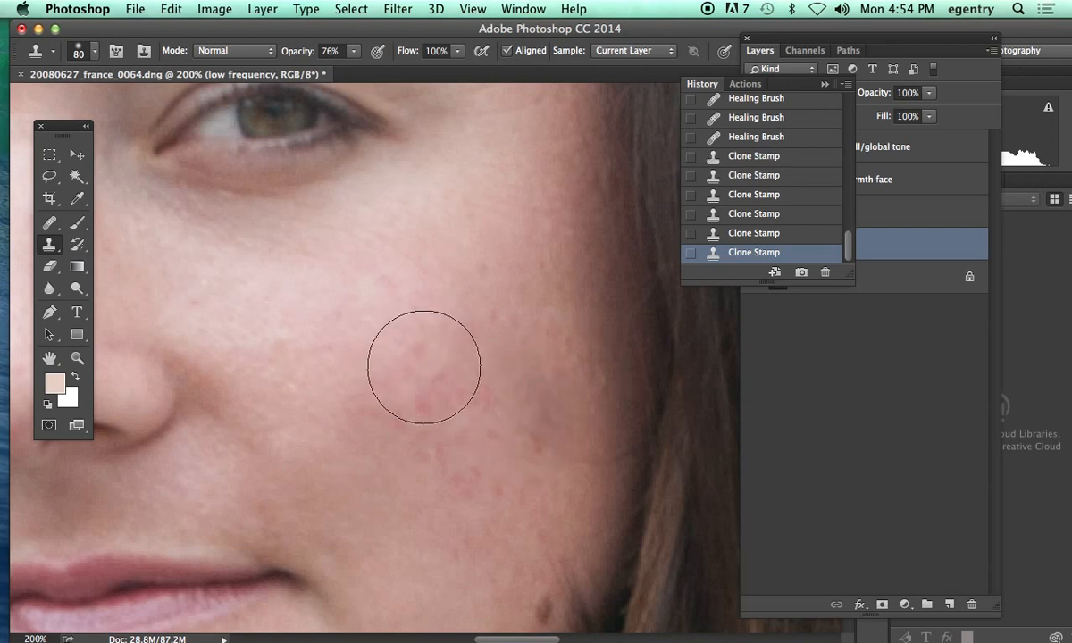
{"action": "key", "text": "super+z"}
{"action": "left_click", "coordinate": [473, 299], "text": "alt"}
{"action": "left_click", "coordinate": [479, 277]}
{"action": "key", "text": "super+z"}
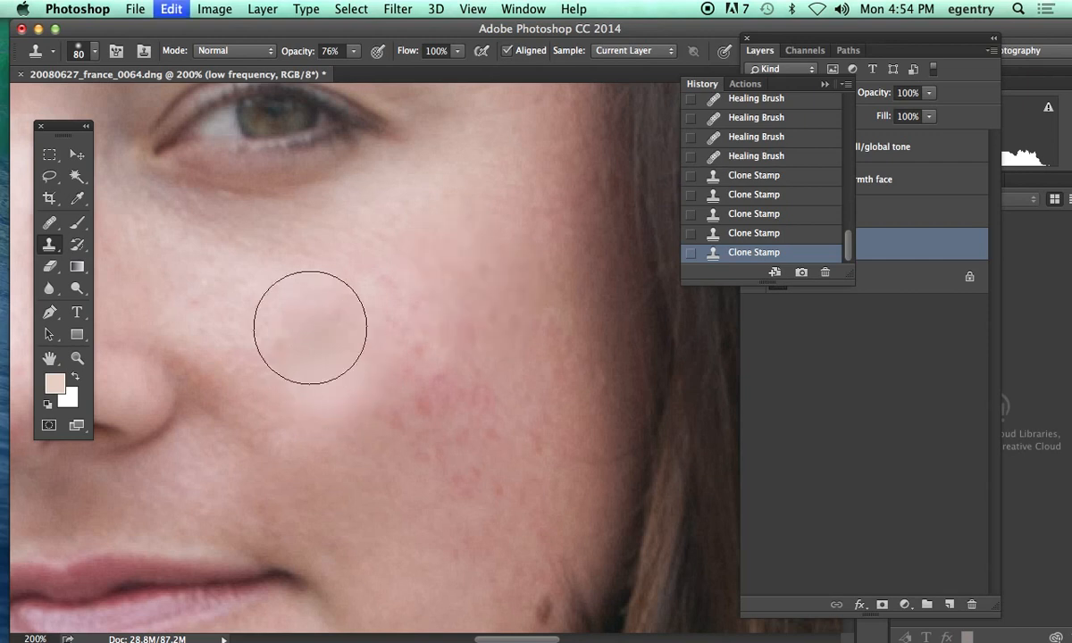
- Clone lighter skin sampled from the inner cheek over the upper cheek, and collapse the History panel
{"action": "left_click", "coordinate": [333, 302], "text": "alt"}
{"action": "mouse_move", "coordinate": [442, 285]}
{"action": "left_mouse_down"}
{"action": "mouse_move", "coordinate": [460, 289]}
{"action": "mouse_move", "coordinate": [435, 271]}
{"action": "left_mouse_up"}
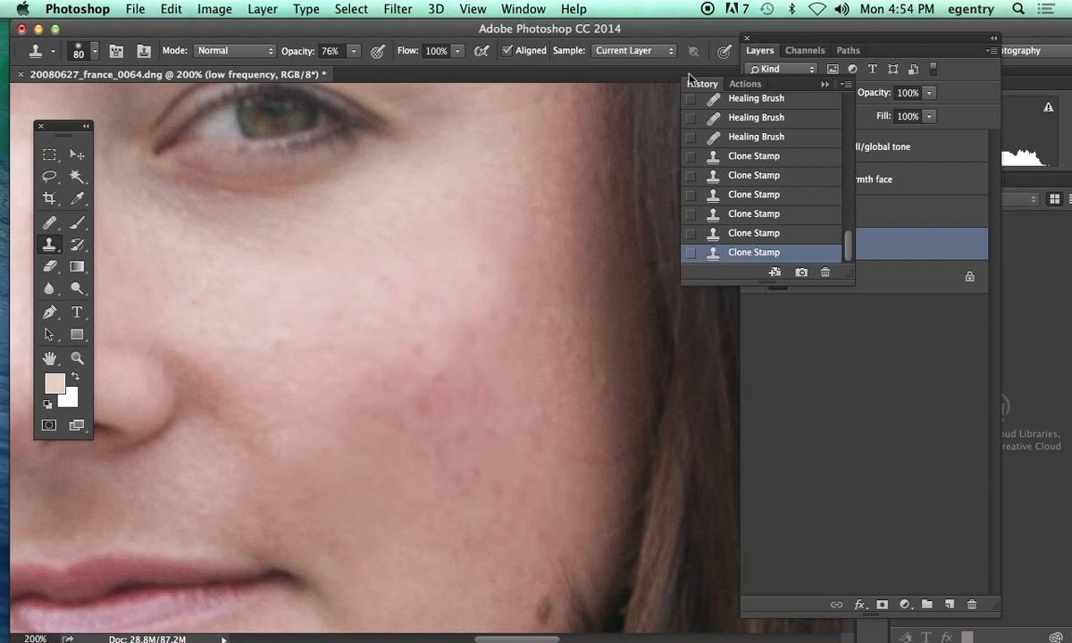
{"action": "left_click", "coordinate": [823, 83]}
- Reduce the Clone Stamp to 45 px and clone sampled skin over the uneven tones beside the nose and above the upper lip
{"action": "mouse_move", "coordinate": [311, 290]}
{"action": "left_mouse_down"}
{"action": "mouse_move", "coordinate": [555, 228]}
{"action": "mouse_move", "coordinate": [560, 292]}
{"action": "left_mouse_up"}
{"action": "key", "text": "bracketleft"}
{"action": "key", "text": "bracketleft"}
{"action": "key", "text": "bracketleft"}
{"action": "key", "text": "bracketleft"}
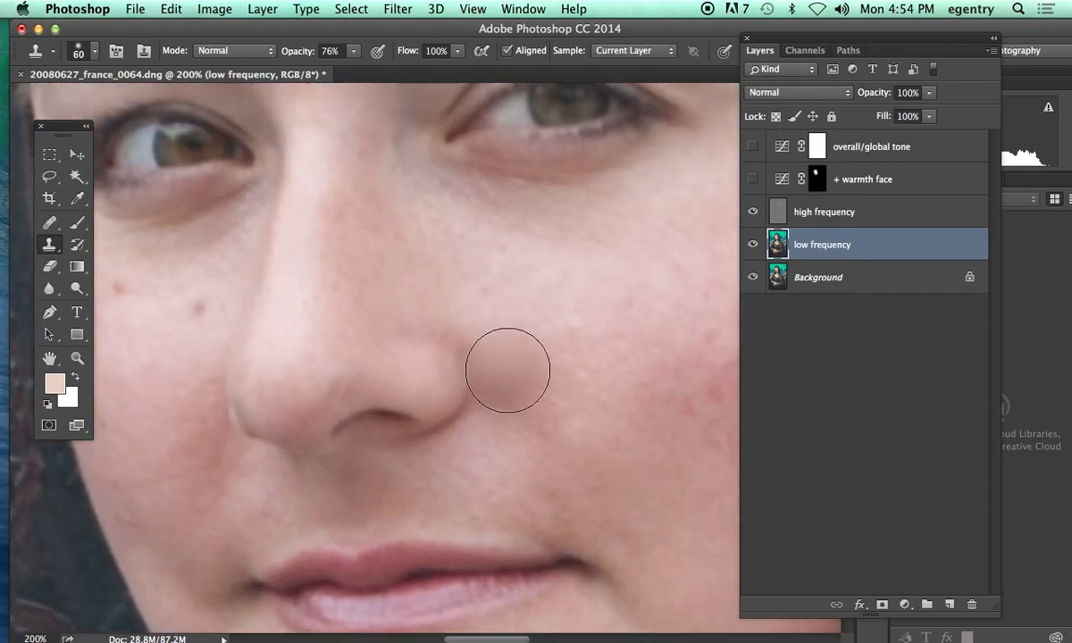
{"action": "left_click", "coordinate": [518, 315], "text": "alt"}
{"action": "mouse_move", "coordinate": [451, 334]}
{"action": "left_mouse_down"}
{"action": "mouse_move", "coordinate": [474, 354]}
{"action": "mouse_move", "coordinate": [491, 405]}
{"action": "left_mouse_up"}
{"action": "left_click", "coordinate": [453, 467], "text": "alt"}
{"action": "left_click", "coordinate": [340, 464]}
{"action": "mouse_move", "coordinate": [367, 459]}
{"action": "left_mouse_down"}
{"action": "mouse_move", "coordinate": [487, 400]}
{"action": "mouse_move", "coordinate": [465, 428]}
{"action": "left_mouse_up"}
{"action": "left_click", "coordinate": [349, 486]}
{"action": "left_click", "coordinate": [459, 500]}
- Heal the small blemishes on the reddened cheek of the high frequency layer with a 15 px Healing Brush, and check the whole face at 50%
{"action": "left_click_drag", "start_coordinate": [568, 342], "coordinate": [434, 333]}
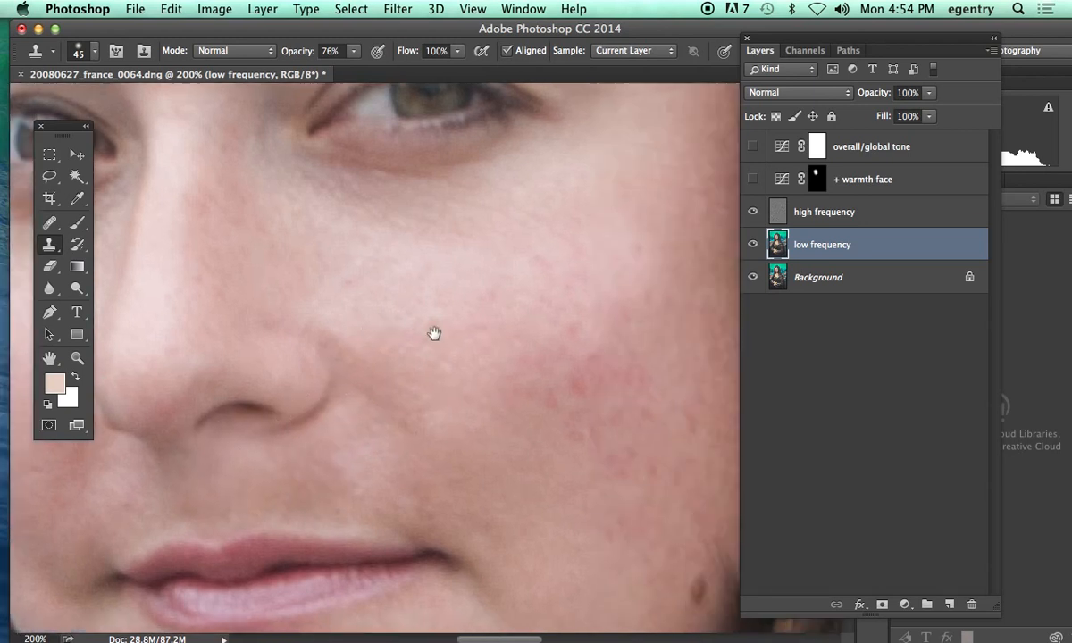
{"action": "left_click", "coordinate": [798, 214]}
{"action": "key", "text": "j"}
{"action": "left_click", "coordinate": [581, 316]}
{"action": "left_click", "coordinate": [570, 329]}
{"action": "left_click", "coordinate": [582, 434]}
{"action": "left_click", "coordinate": [574, 467]}
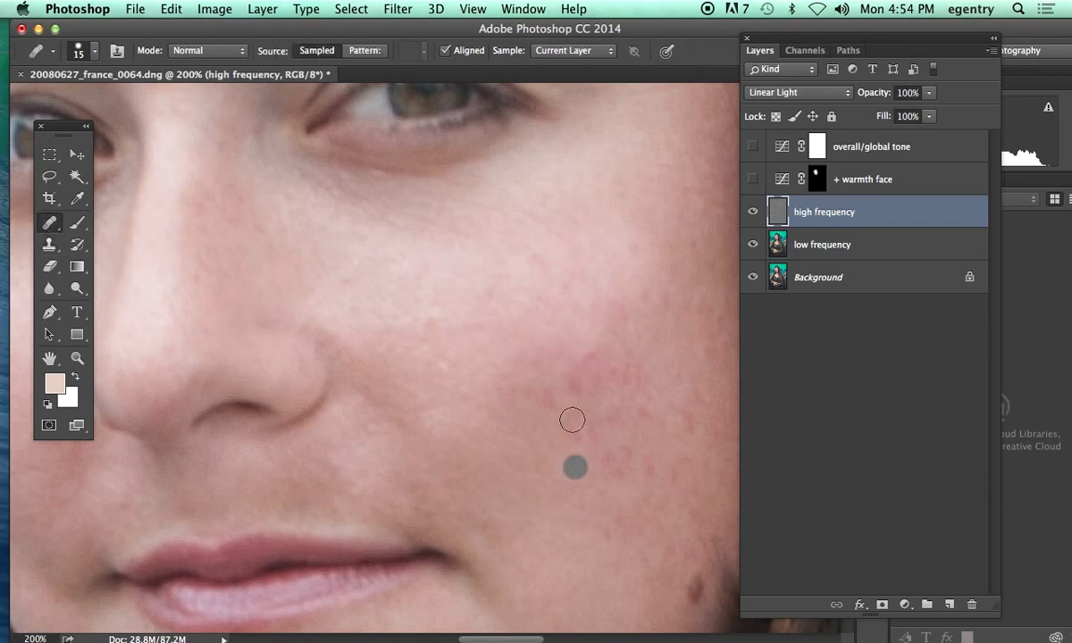
{"action": "left_click", "coordinate": [580, 301]}
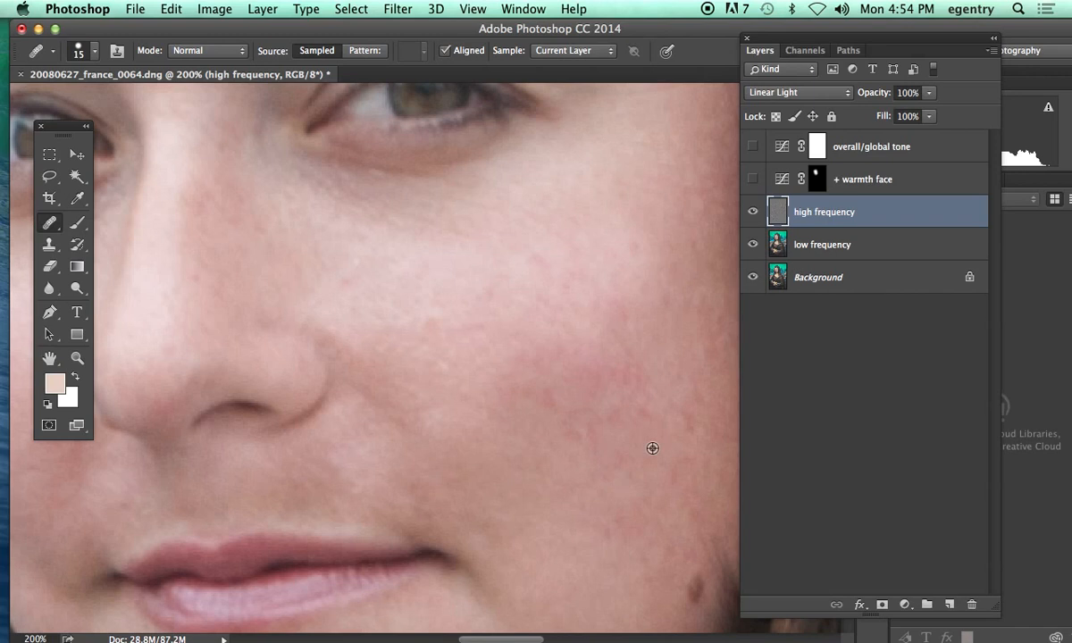
{"action": "left_click", "coordinate": [553, 427]}
{"action": "left_click", "coordinate": [589, 431]}
{"action": "left_click", "coordinate": [435, 326]}
{"action": "left_click", "coordinate": [569, 258]}
{"action": "left_click", "coordinate": [569, 258]}
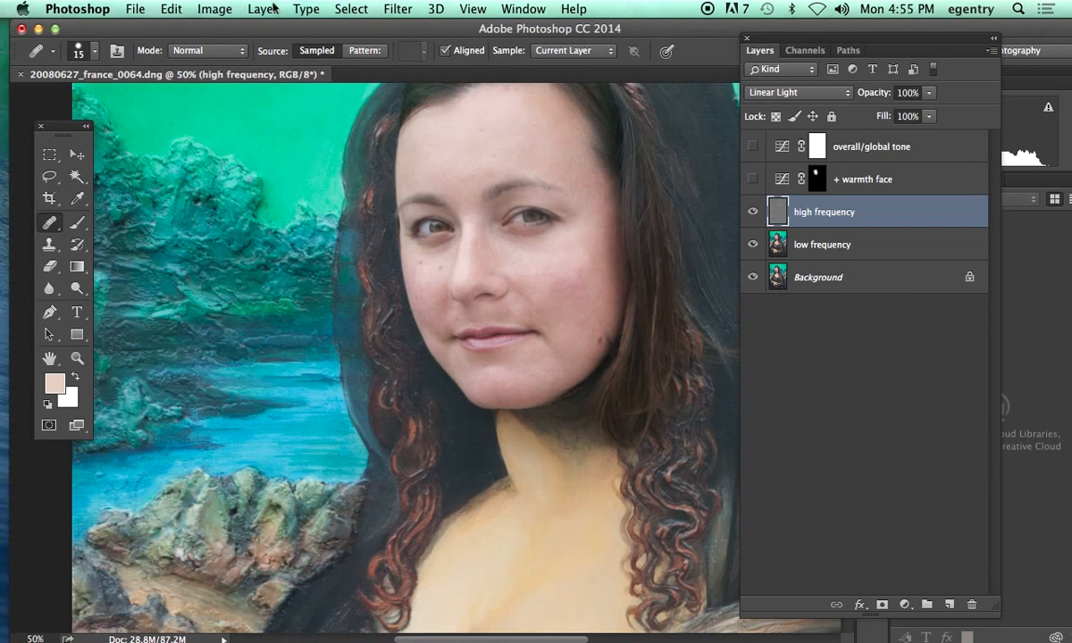
- Move the Photoshop window down, switch to Safari and find the retouching video link above the High Pass Filter Setup section of the Fstoppers article
{"action": "left_click", "coordinate": [507, 9]}
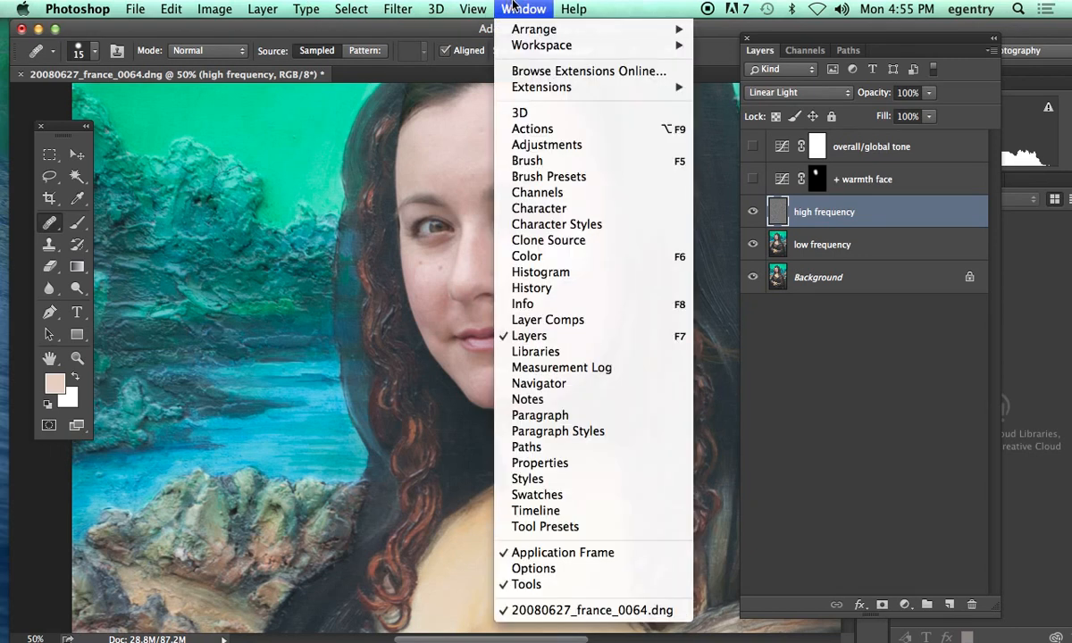
{"action": "left_click", "coordinate": [514, 5]}
{"action": "left_click_drag", "start_coordinate": [466, 27], "coordinate": [415, 317]}
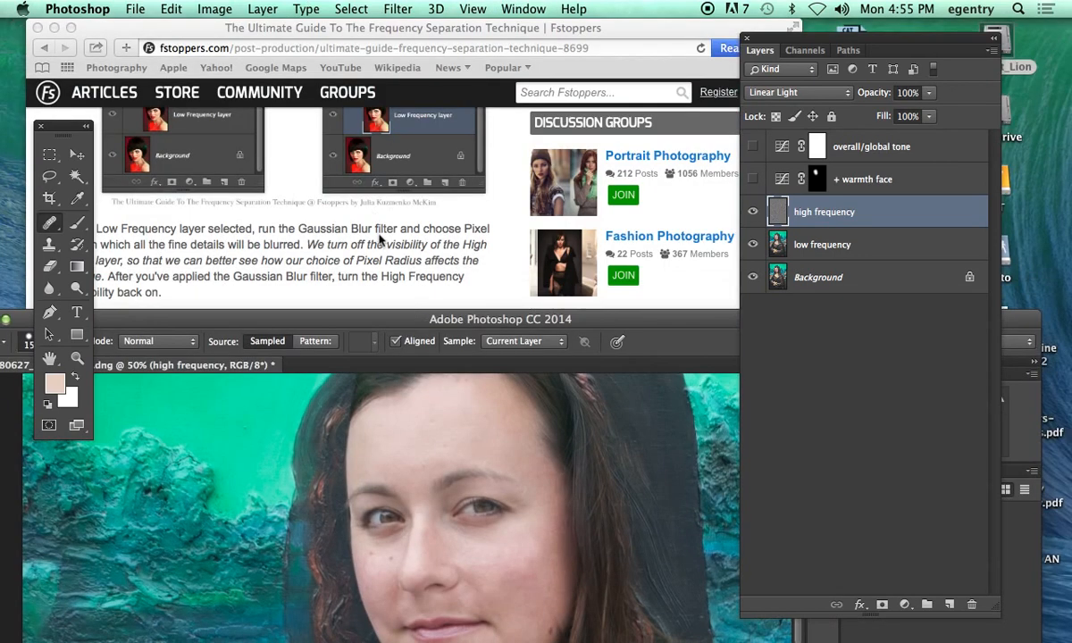
{"action": "left_click", "coordinate": [378, 237]}
{"action": "scroll", "coordinate": [214, 270], "scroll_direction": "down", "scroll_amount": 15}
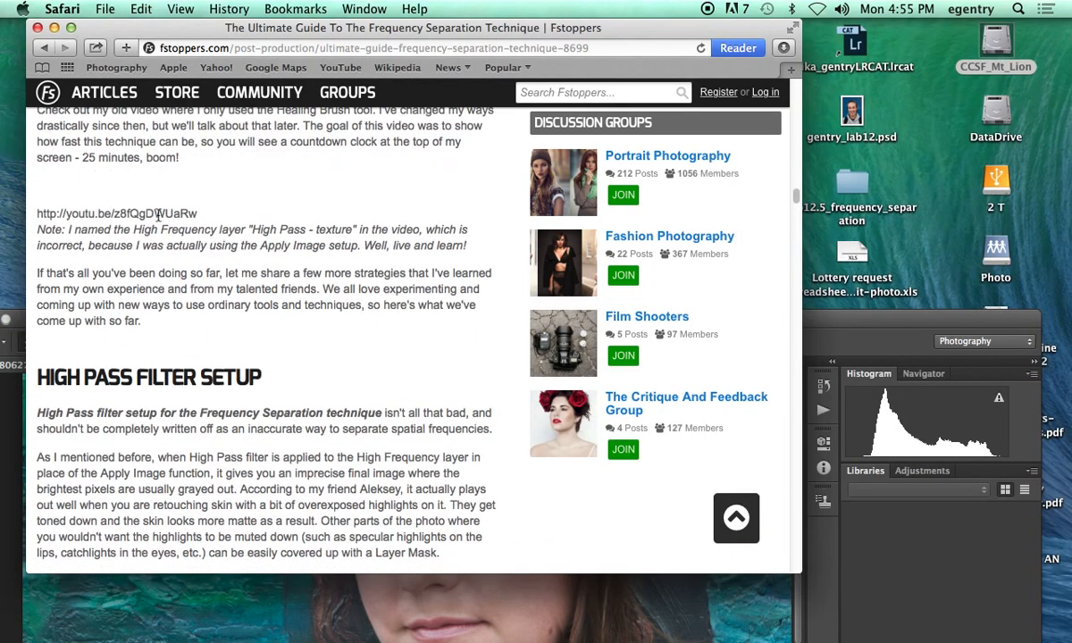
{"action": "left_click_drag", "start_coordinate": [198, 215], "coordinate": [11, 208]}
{"action": "key", "text": "super+c"}
{"action": "left_click", "coordinate": [195, 49]}
{"action": "key", "text": "super+v"}
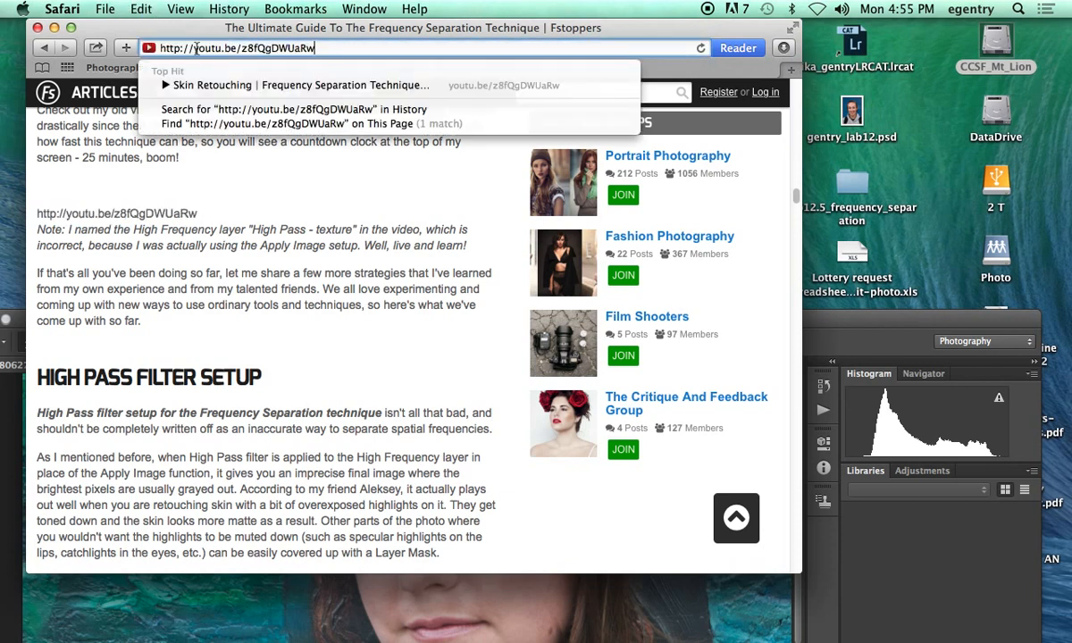
{"action": "key", "text": "Return"}
{"action": "left_click_drag", "start_coordinate": [160, 48], "coordinate": [204, 48]}
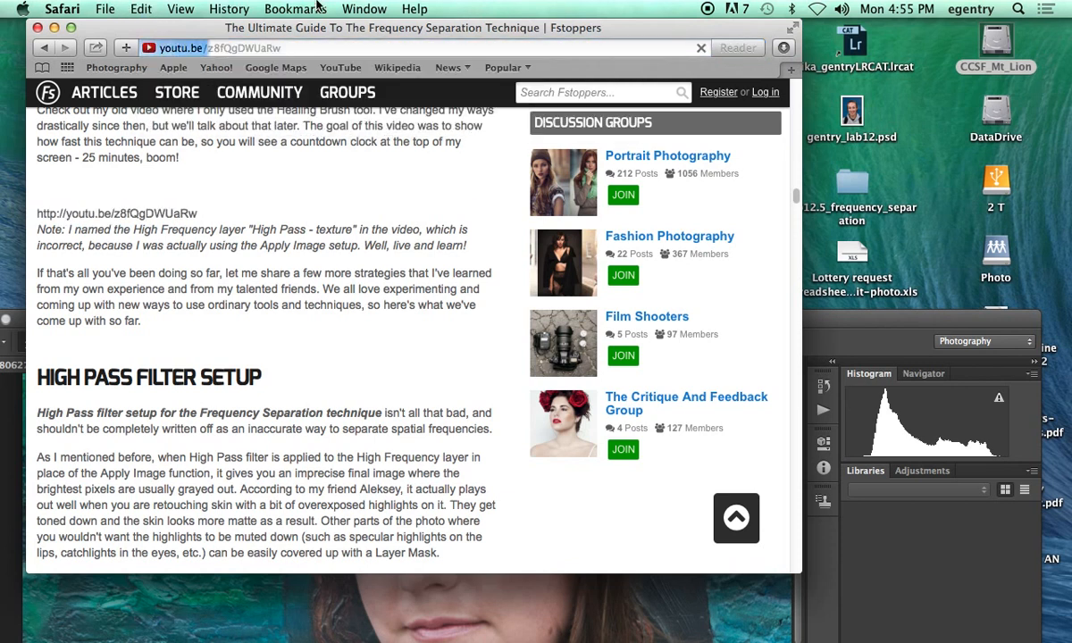